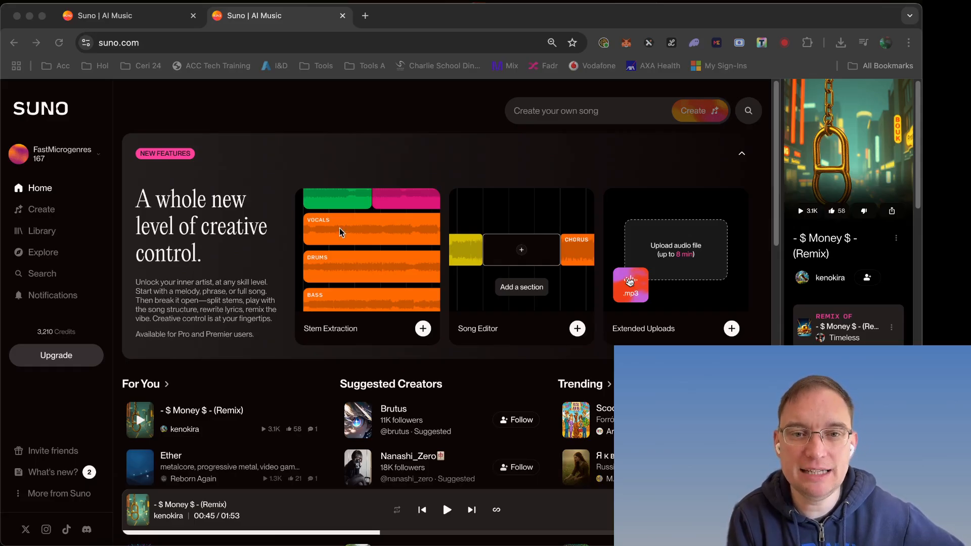
# Read through the What's New announcements on the new creative features and track remixing, then close them.
pyautogui.click(358, 250)
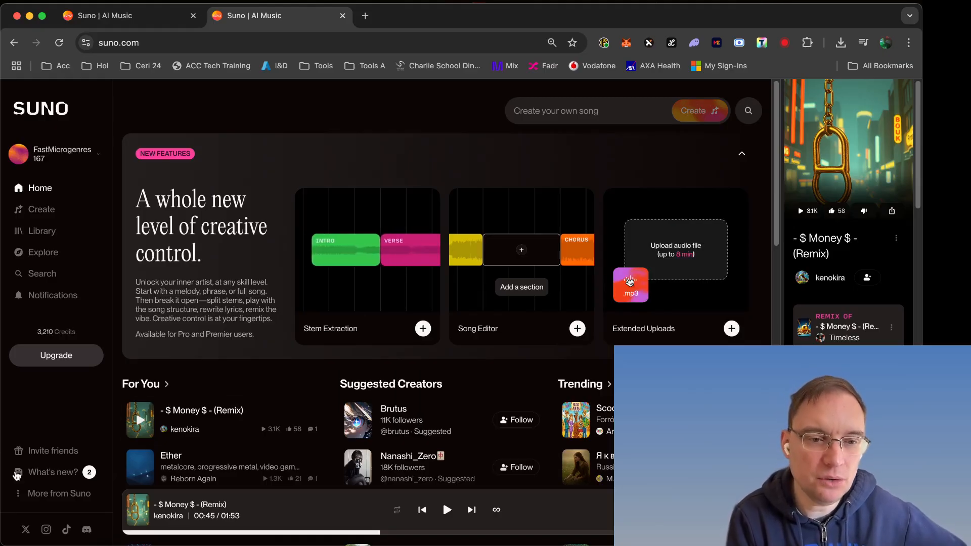
pyautogui.click(49, 475)
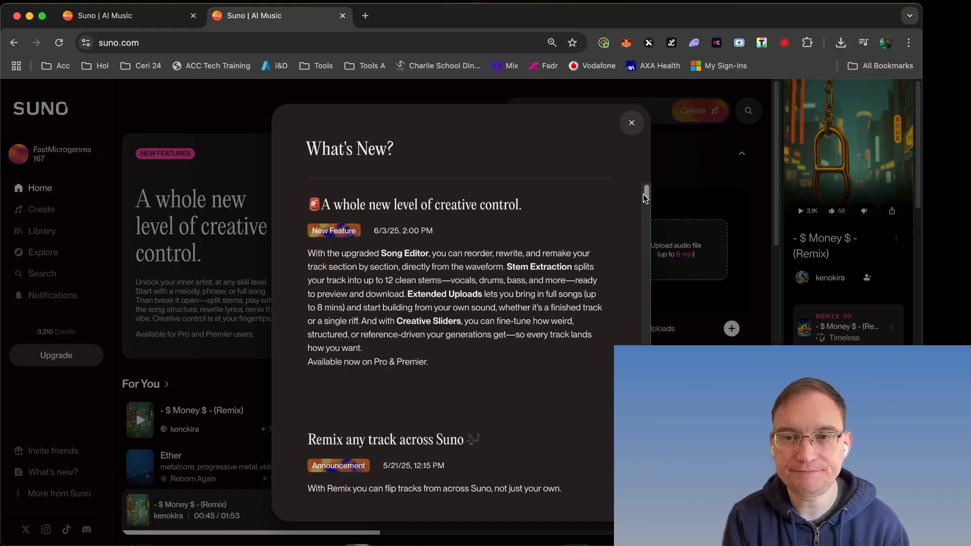
pyautogui.moveTo(647, 196); pyautogui.dragTo(649, 211)
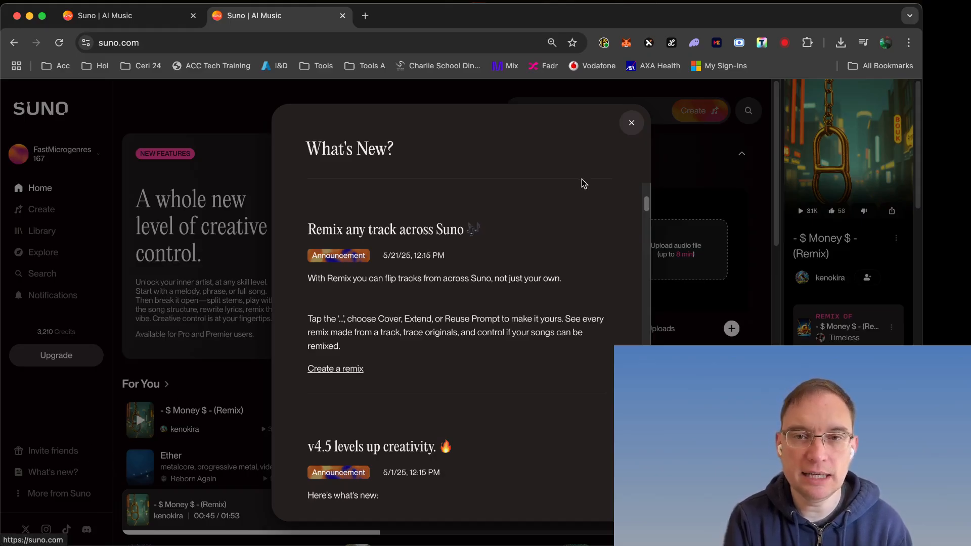
pyautogui.click(631, 123)
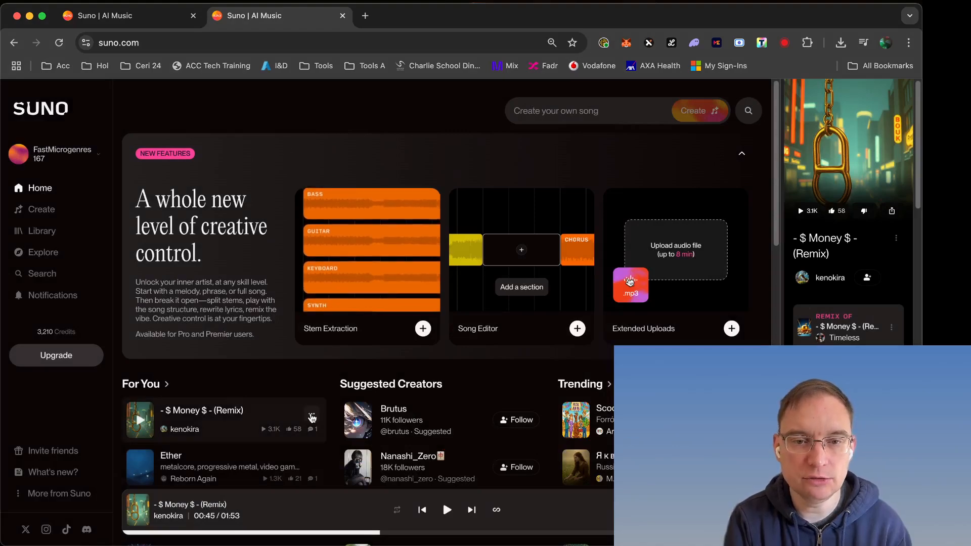
# Open the "- $ Money $ - (Remix)" track from For You as a remix and review its lyrics.
pyautogui.click(312, 414)
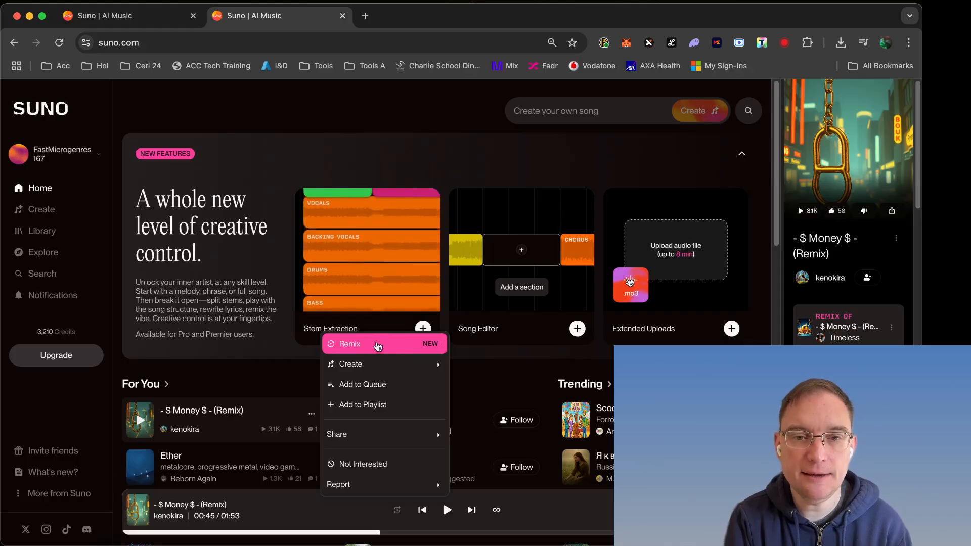
pyautogui.click(374, 345)
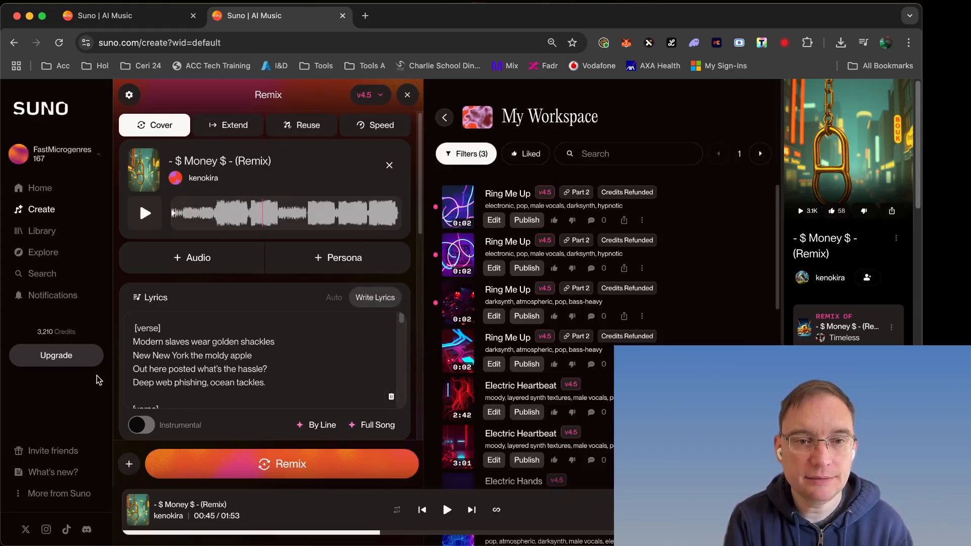
pyautogui.scroll(-5, 261, 369)
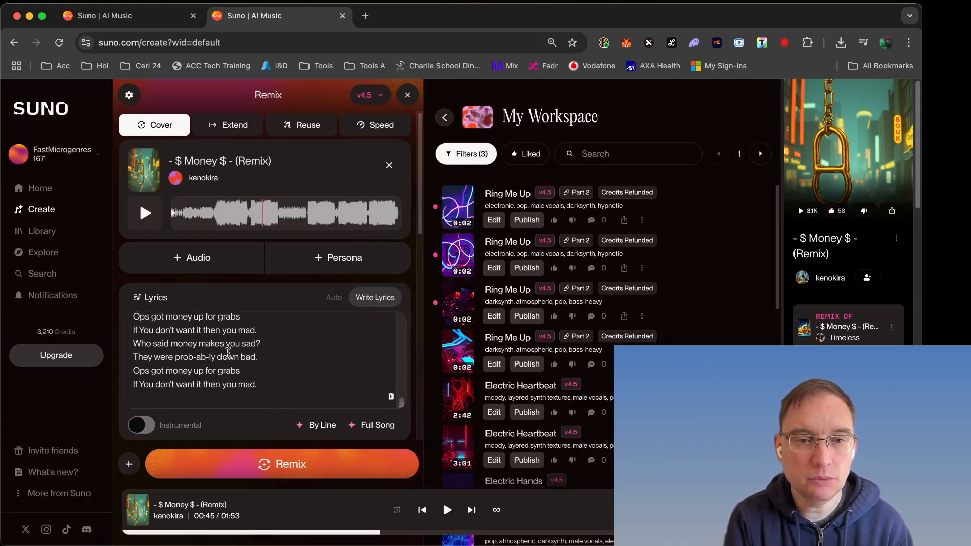
pyautogui.scroll(10, 243, 375)
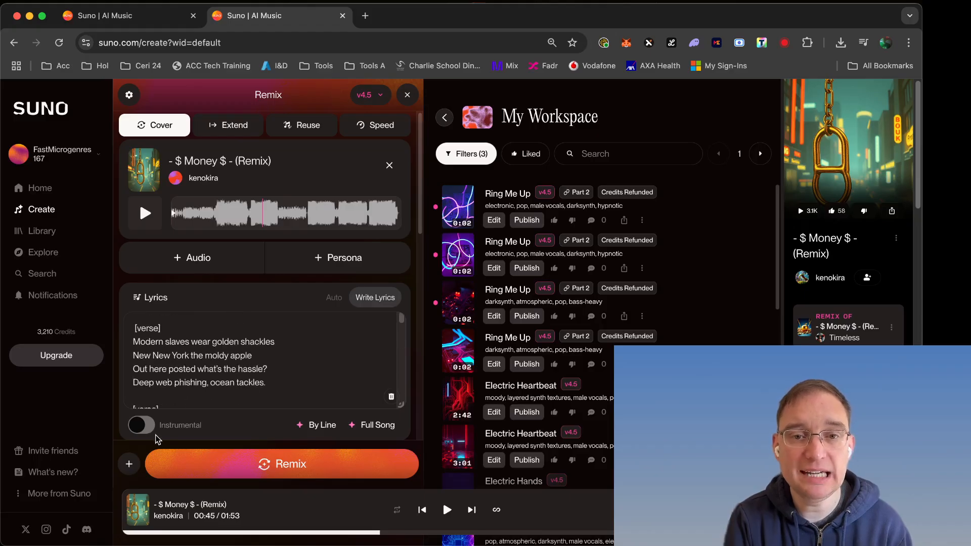
# Inspect the remix's options for adding audio and adding a persona, leaving both without a selection.
pyautogui.click(202, 267)
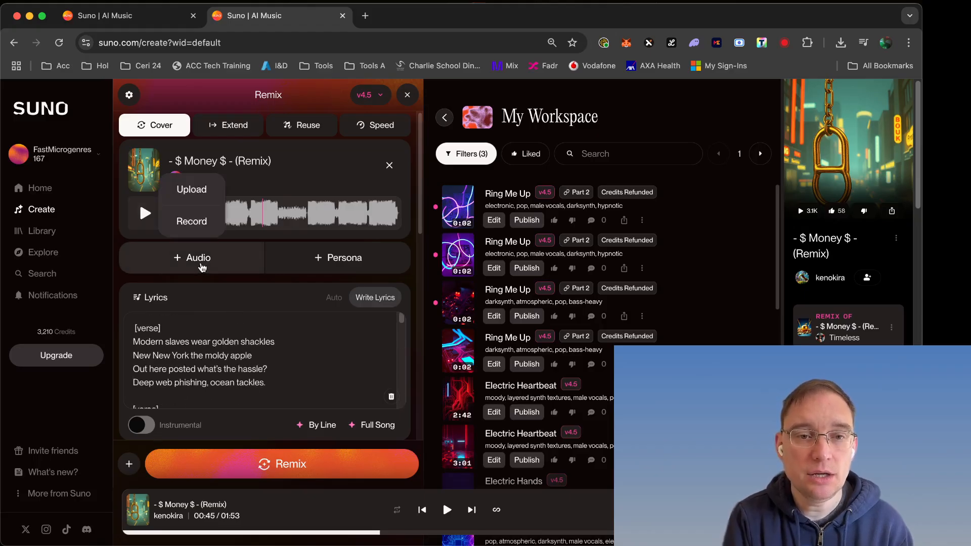
pyautogui.click(321, 266)
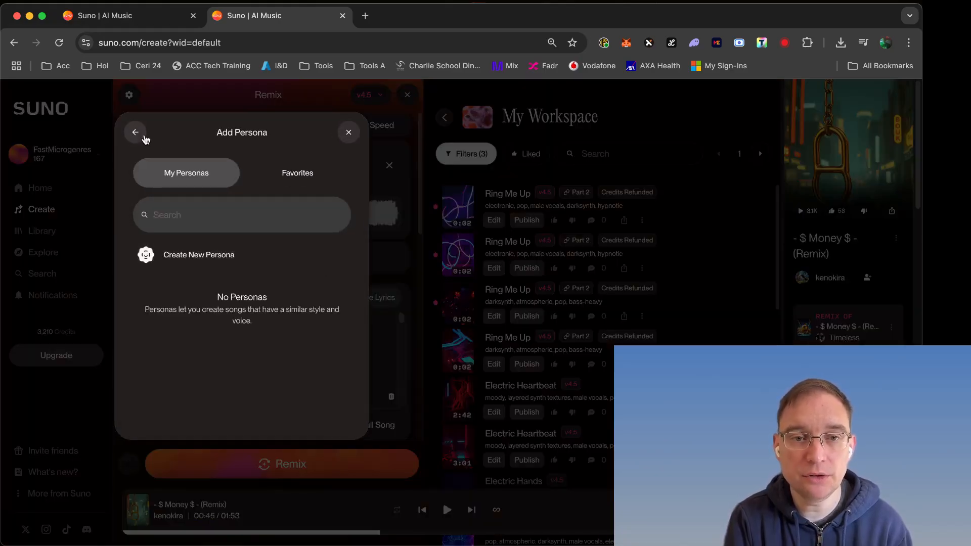
pyautogui.click(350, 133)
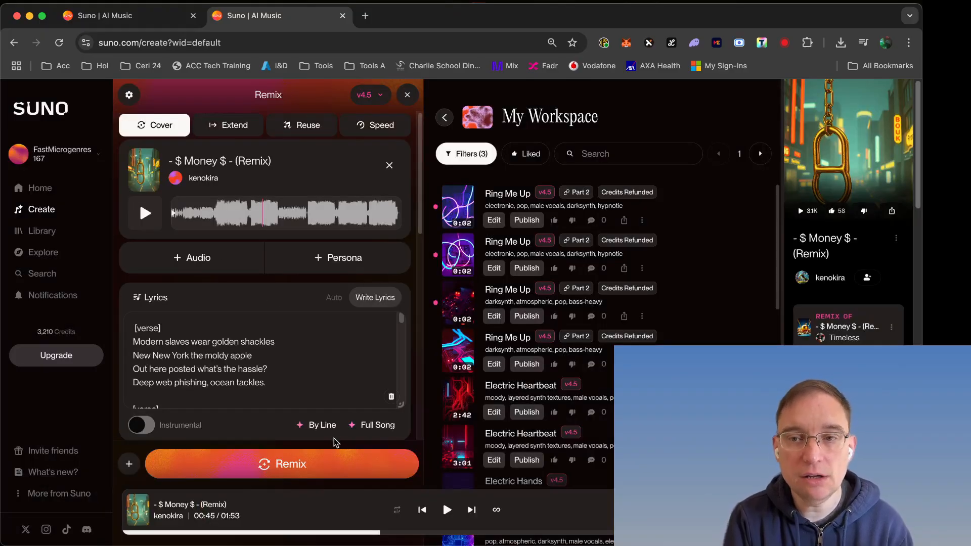
# Find the song Electric Connection in the library, listen to it at several points up to about one minute, and pause it.
pyautogui.click(36, 191)
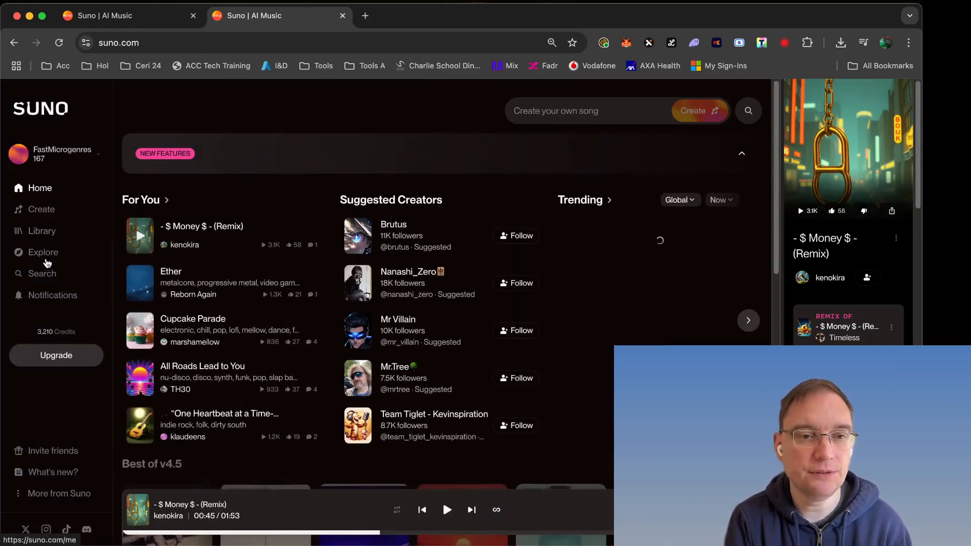
pyautogui.click(42, 232)
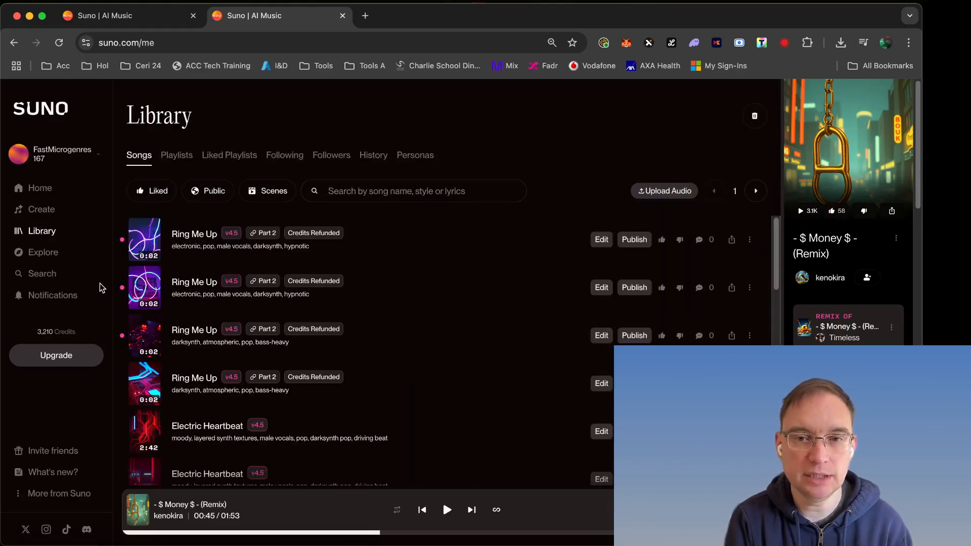
pyautogui.scroll(-5, 290, 420)
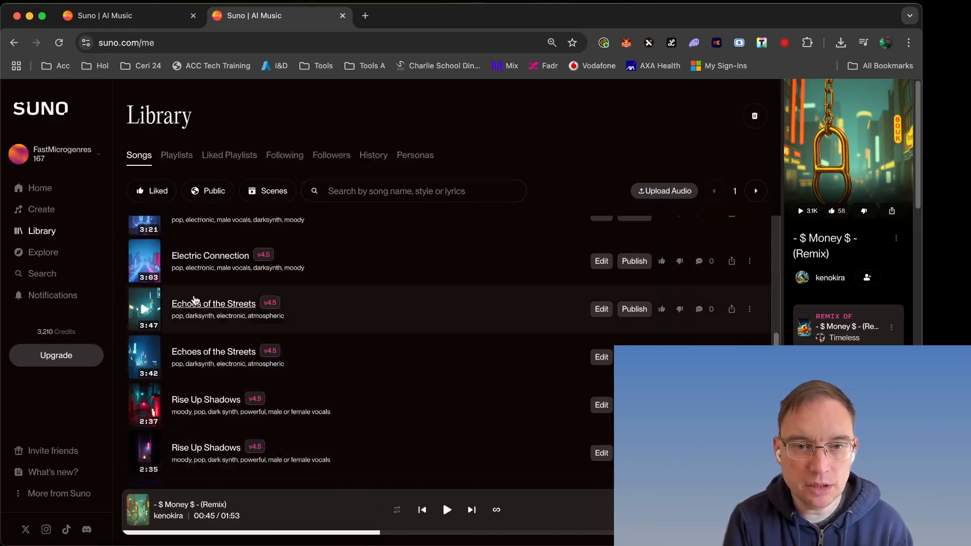
pyautogui.click(146, 264)
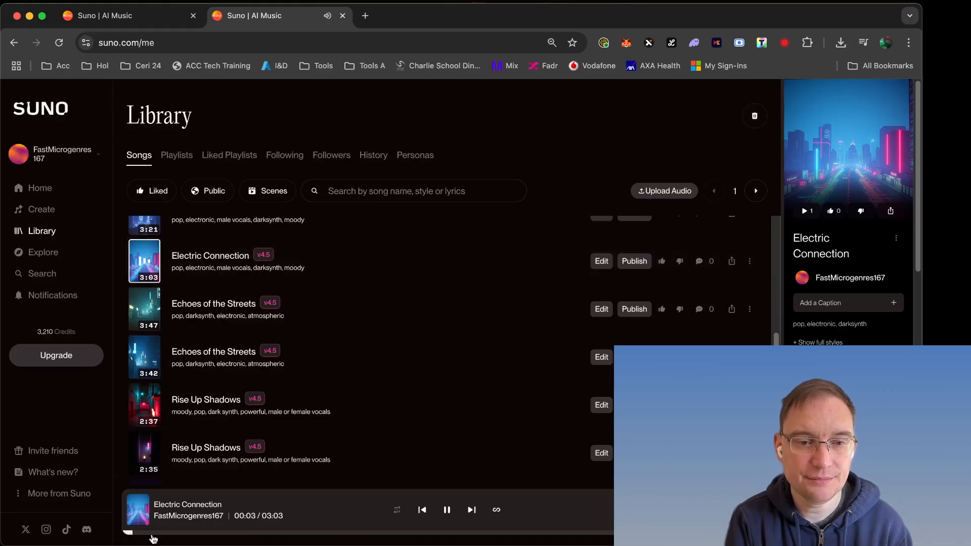
pyautogui.click(197, 537)
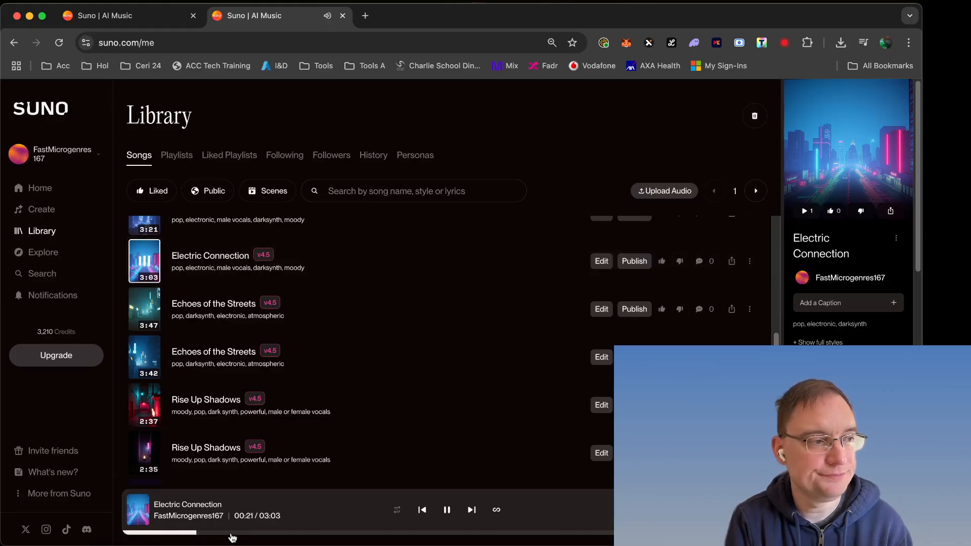
pyautogui.click(272, 535)
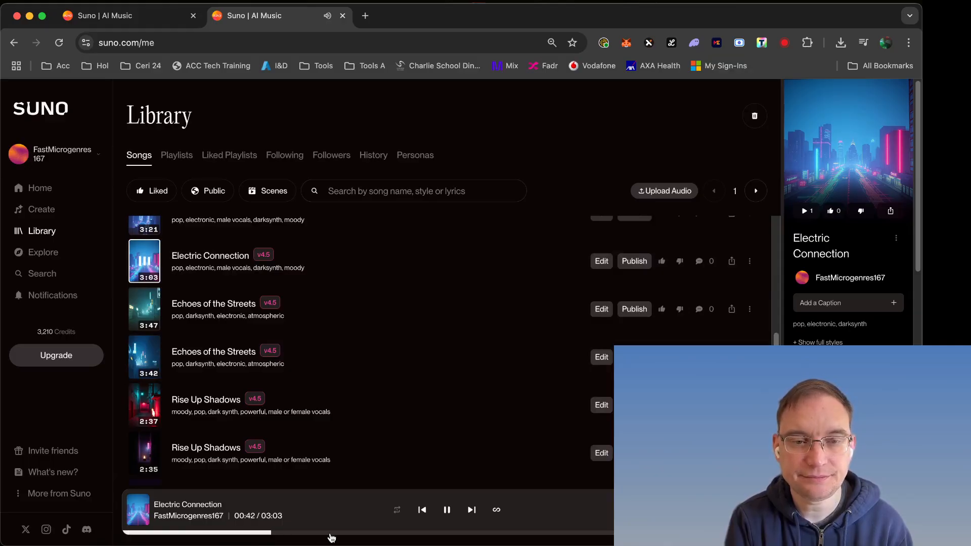
pyautogui.click(331, 535)
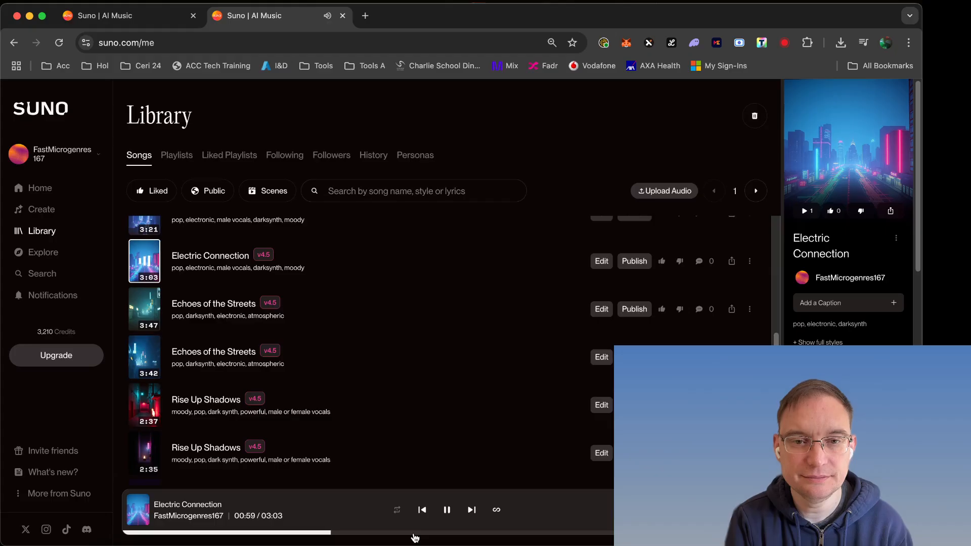
pyautogui.click(447, 511)
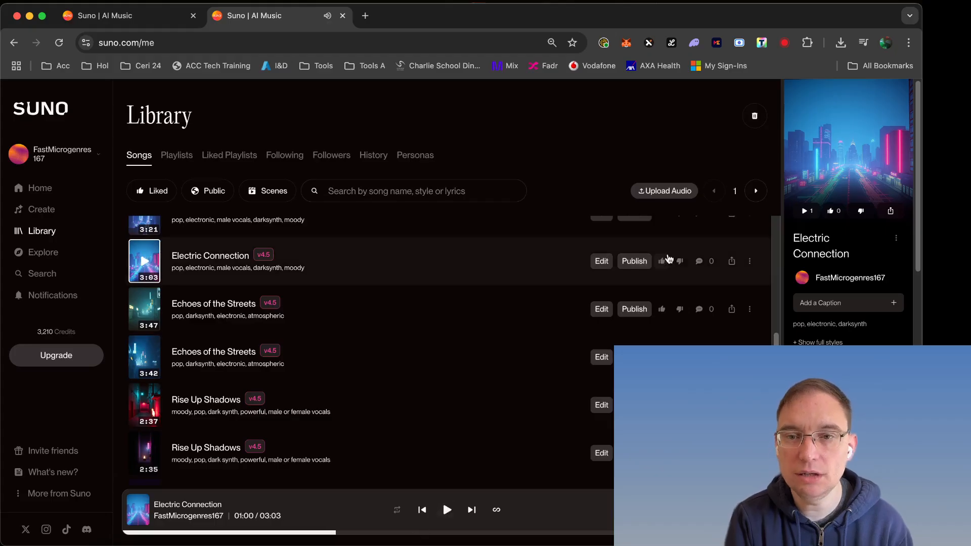
# Extract all detected stems from the library song Electric Connection for 50 credits.
pyautogui.click(750, 261)
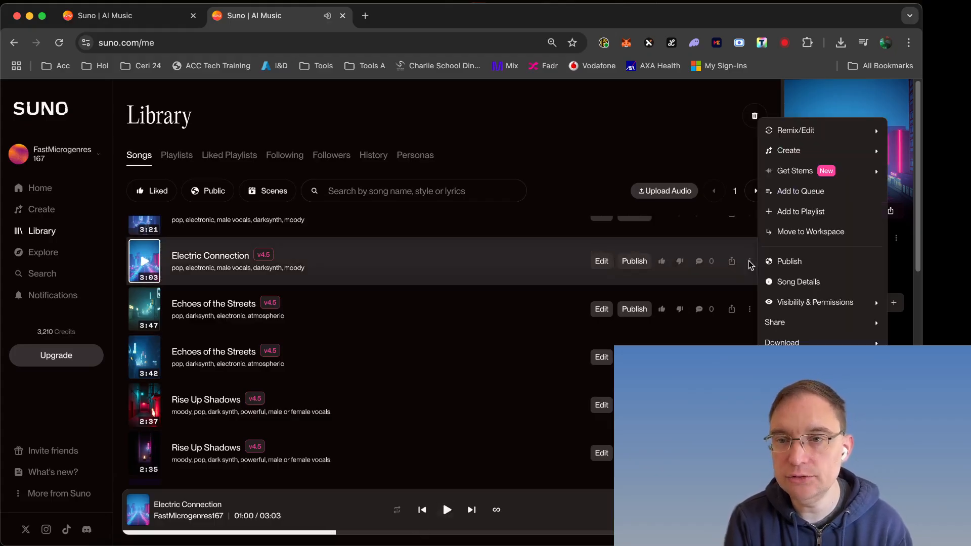
pyautogui.moveTo(783, 178)
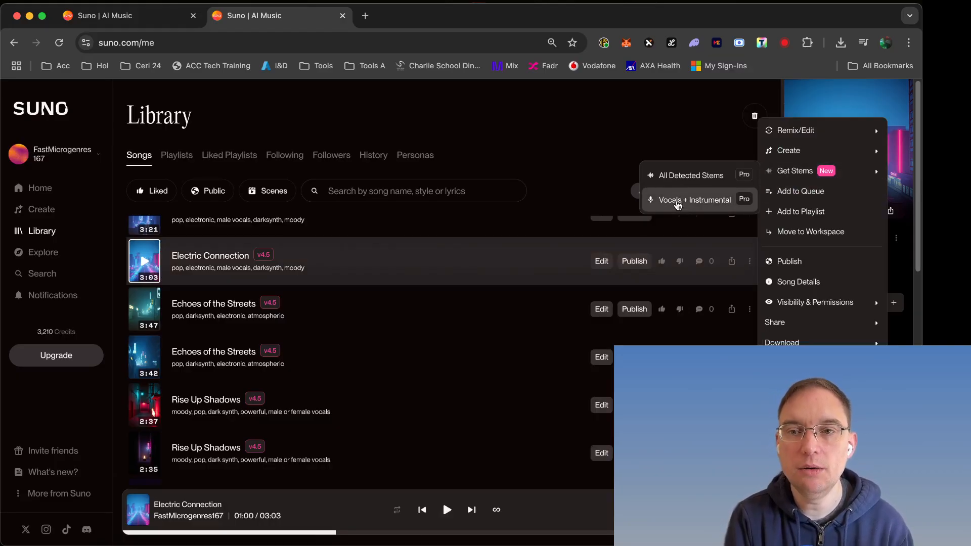
pyautogui.click(678, 204)
pyautogui.moveTo(796, 172)
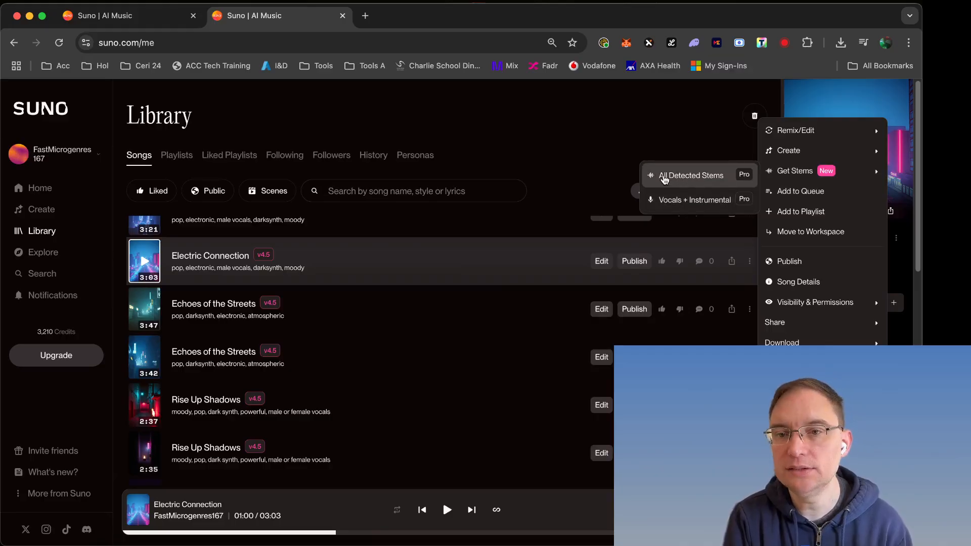
pyautogui.click(686, 177)
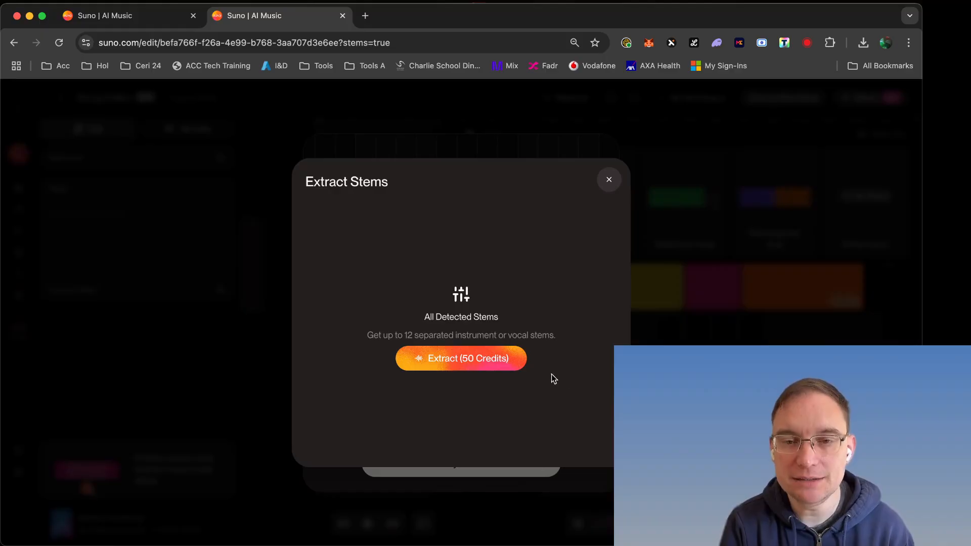
pyautogui.click(455, 363)
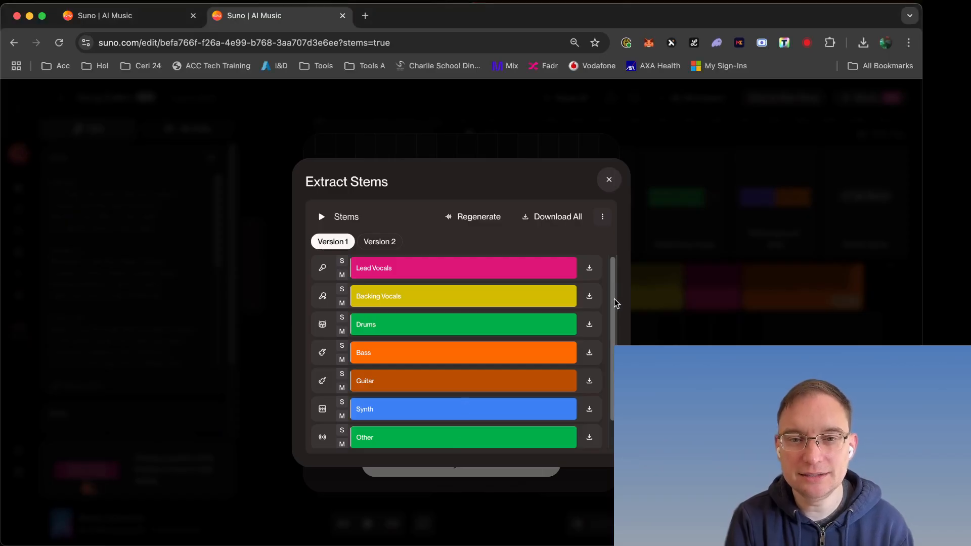
# Examine the full lists of extracted stems in Version 1 and Version 2, and return to Version 1.
pyautogui.scroll(-2, 613, 301)
pyautogui.scroll(2, 607, 295)
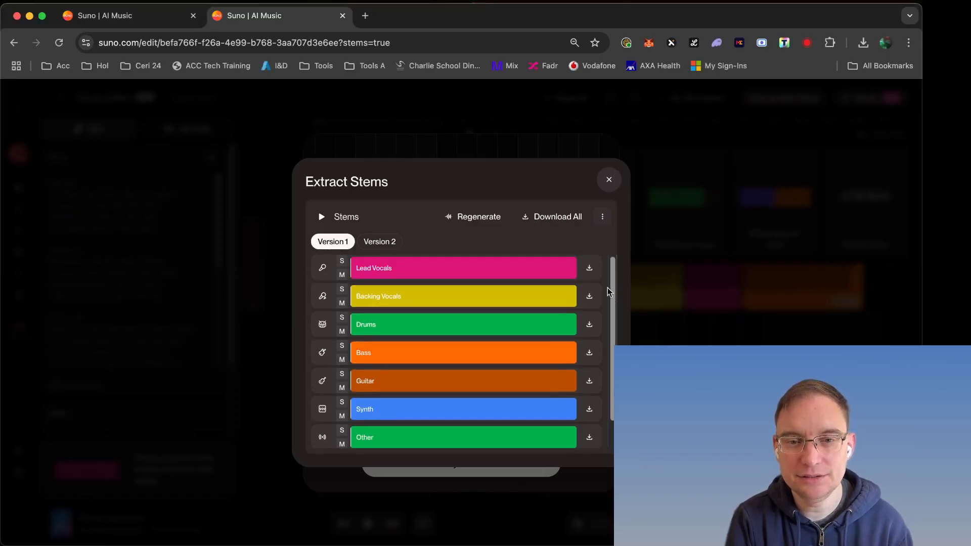
pyautogui.scroll(-1, 606, 305)
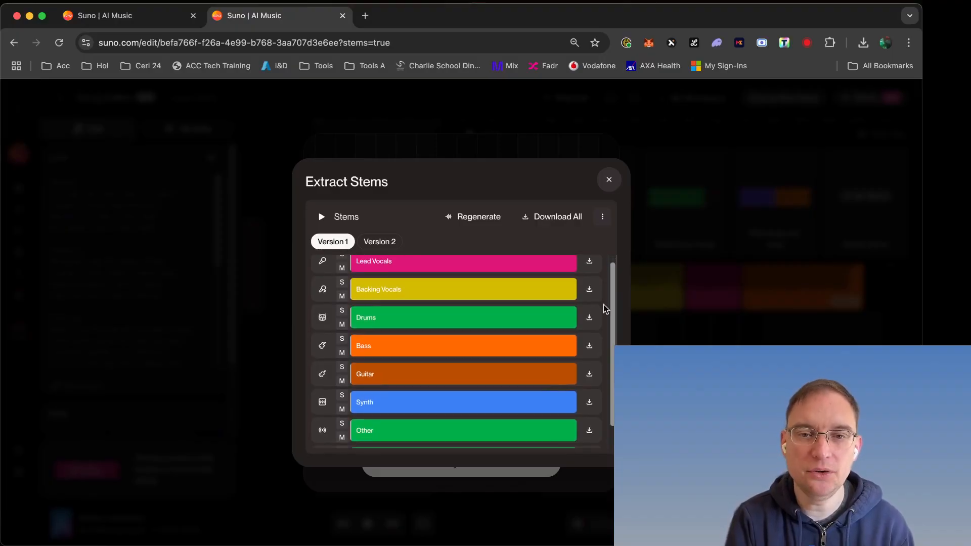
pyautogui.scroll(1, 605, 306)
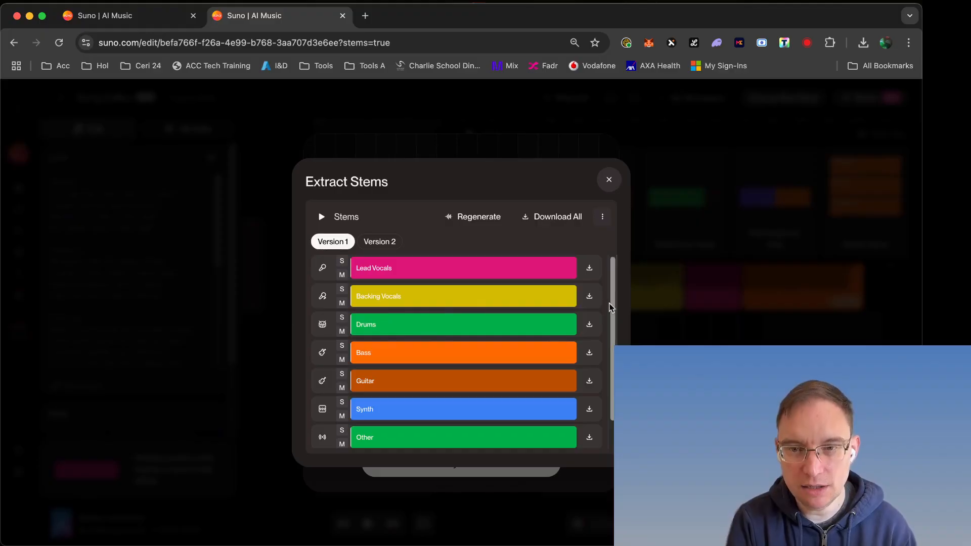
pyautogui.moveTo(611, 306); pyautogui.dragTo(610, 353)
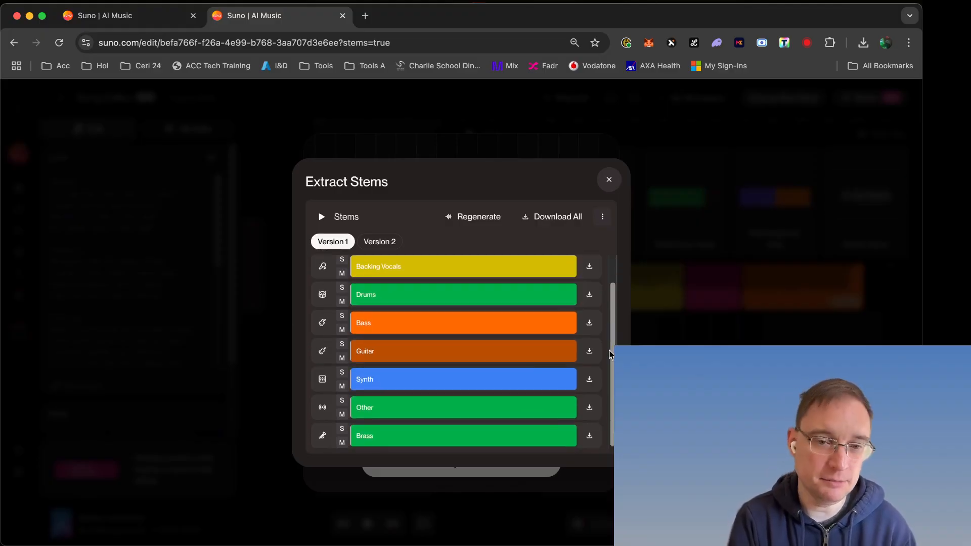
pyautogui.scroll(2, 611, 316)
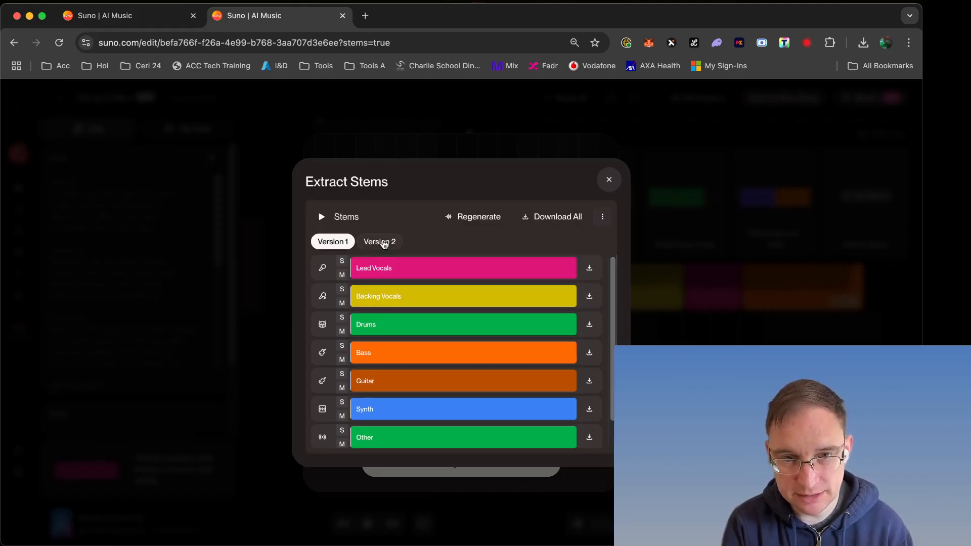
pyautogui.click(387, 243)
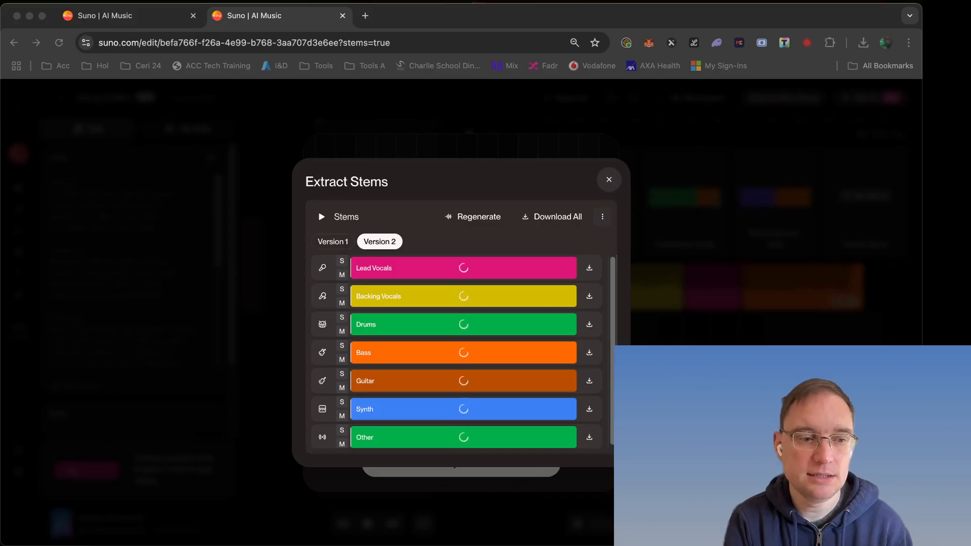
pyautogui.click(610, 297)
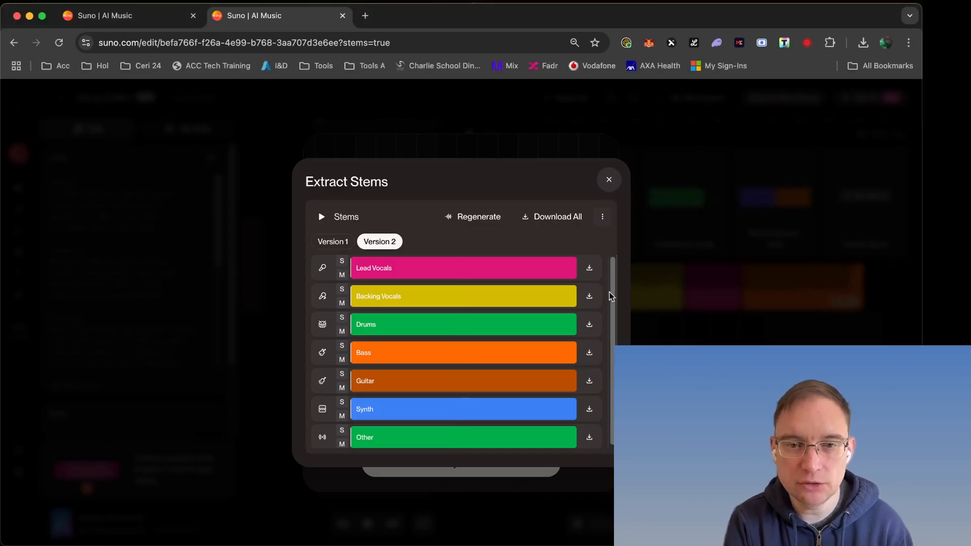
pyautogui.scroll(-1, 611, 302)
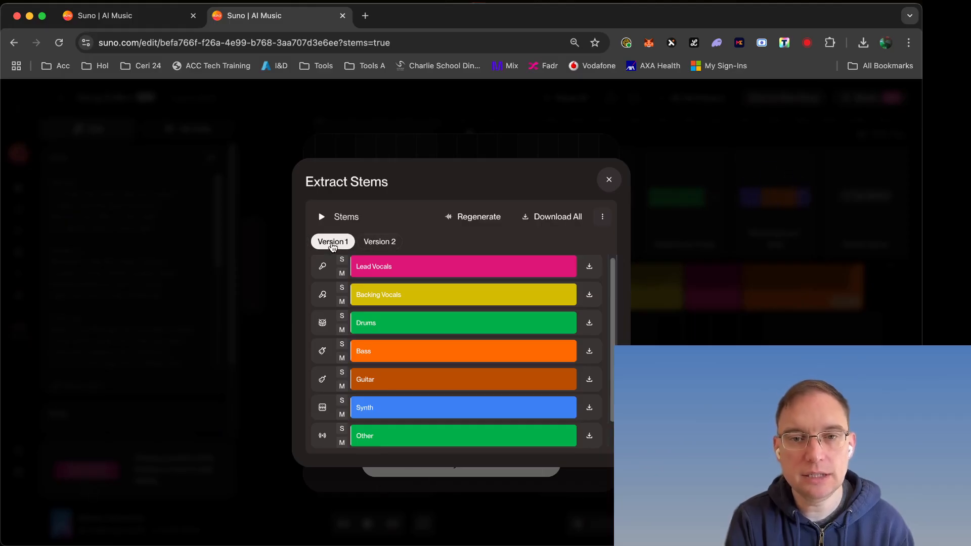
pyautogui.click(329, 243)
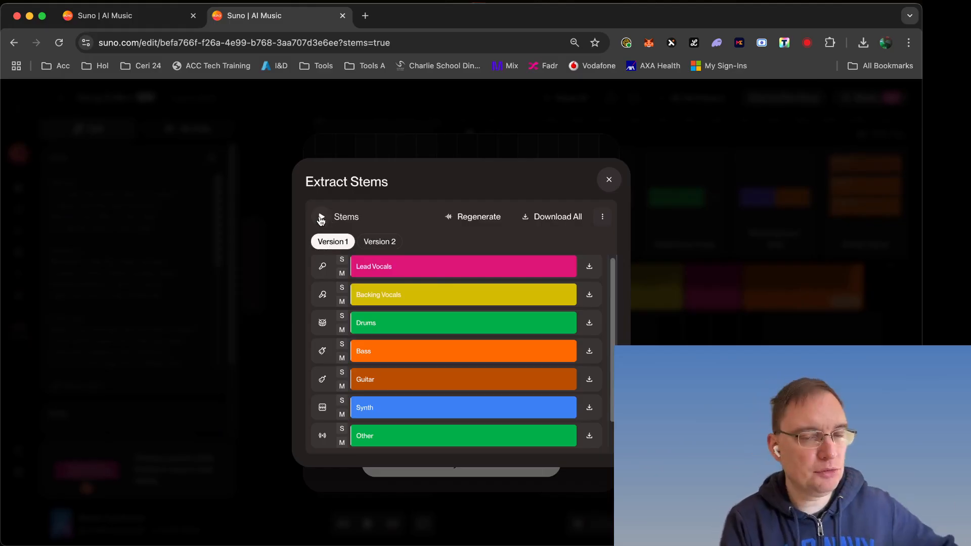
# Solo the Lead Vocals stem of Version 1 and listen to it at several points along the track.
pyautogui.click(342, 260)
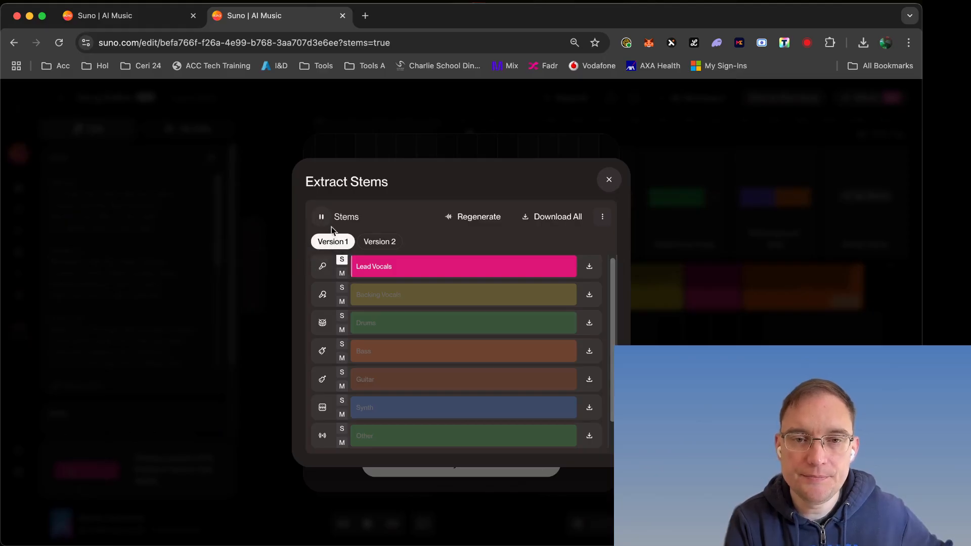
pyautogui.click(396, 268)
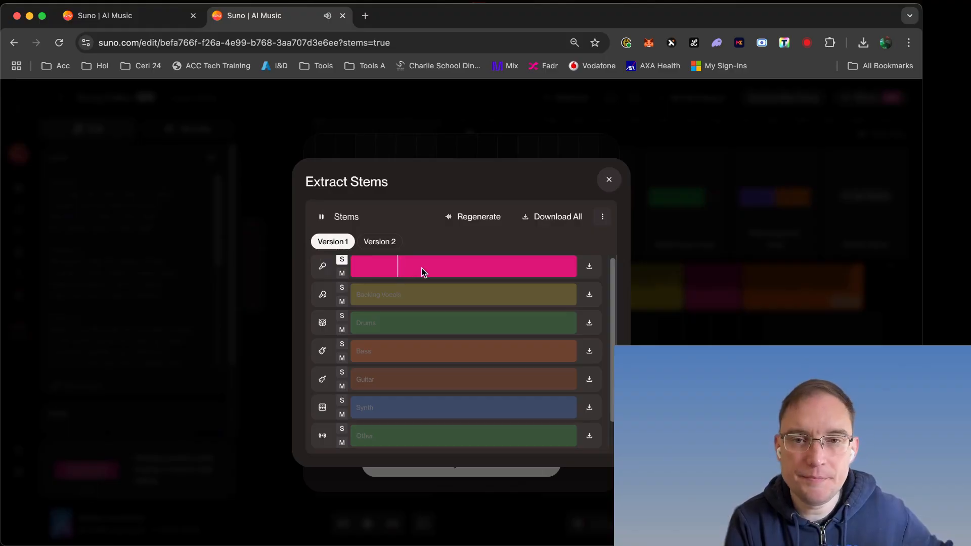
pyautogui.click(421, 268)
pyautogui.click(457, 268)
pyautogui.click(481, 268)
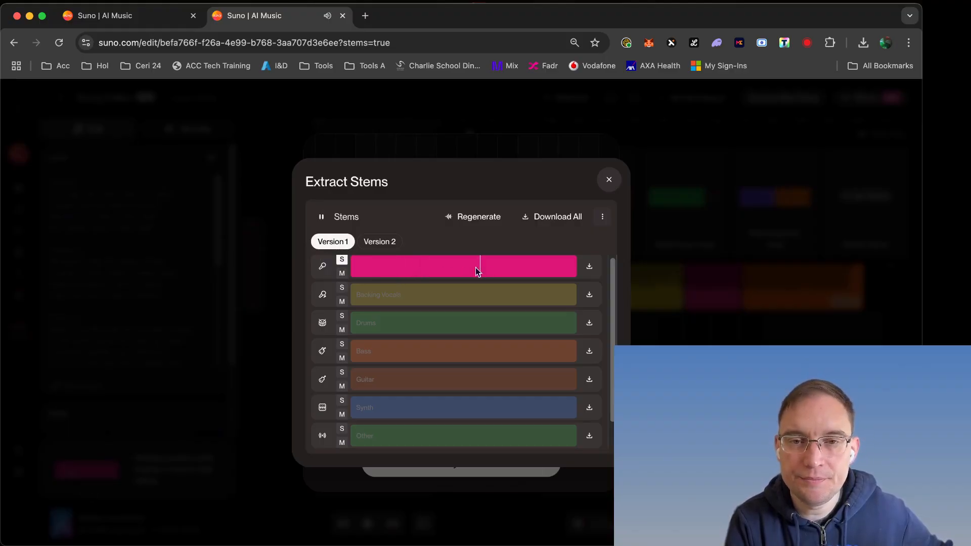
# Compare the soloed Lead Vocals with the full mix and with the soloed Backing Vocals stem.
pyautogui.click(342, 259)
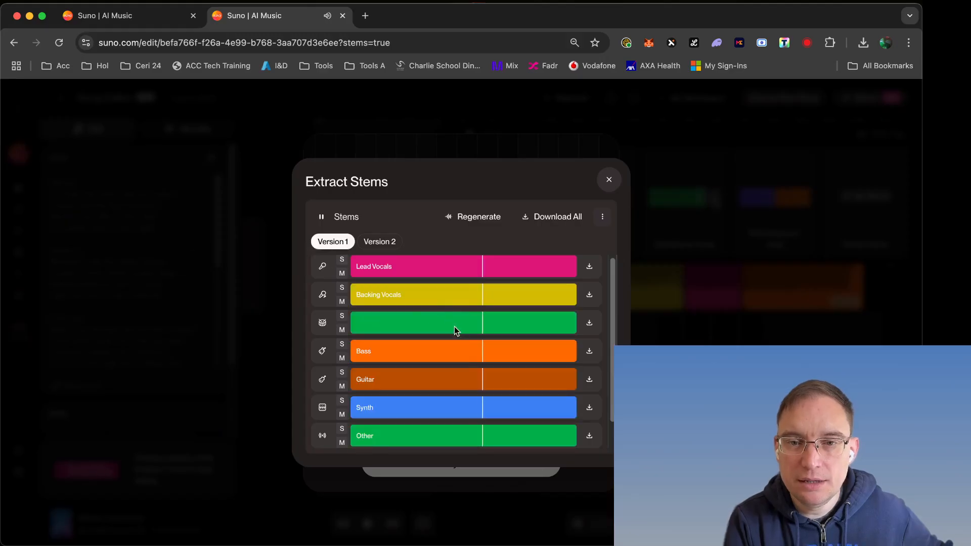
pyautogui.click(342, 261)
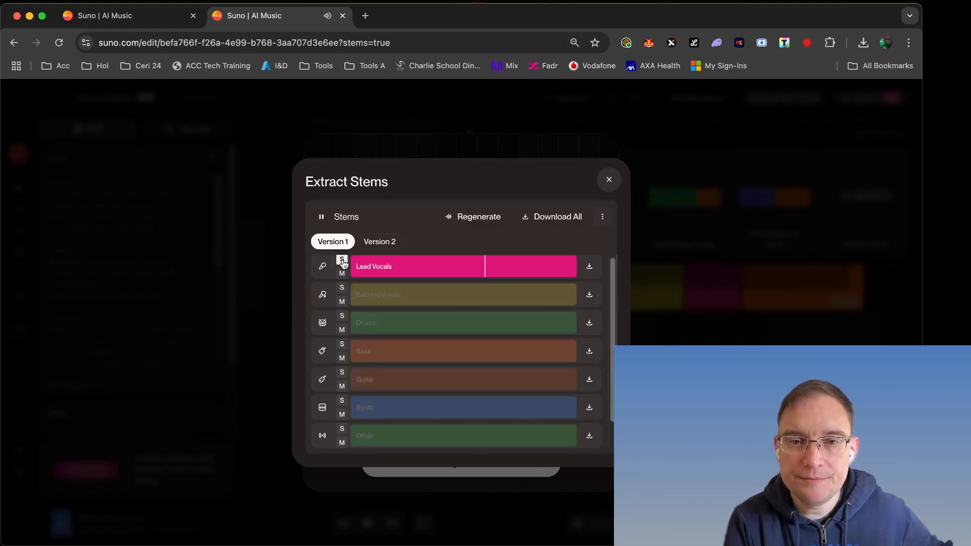
pyautogui.click(342, 261)
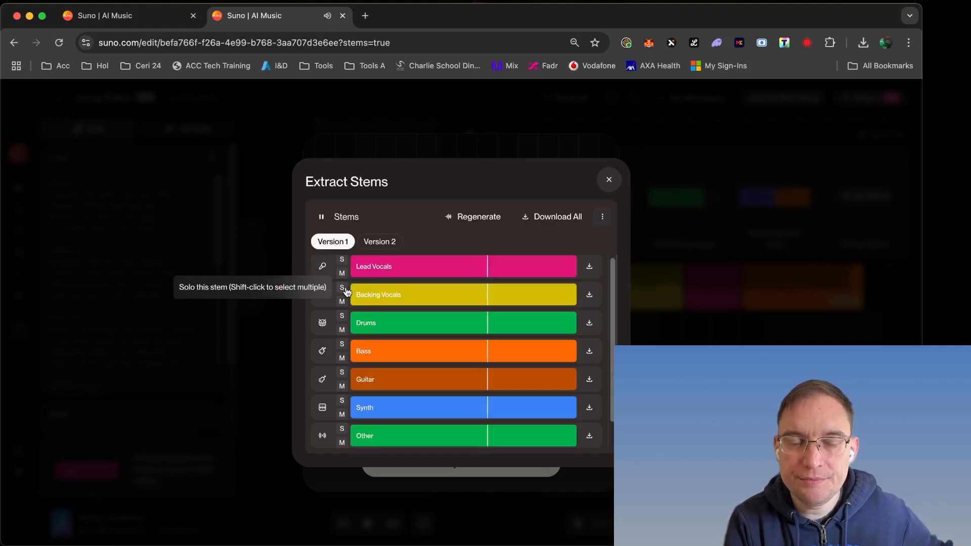
pyautogui.click(342, 261)
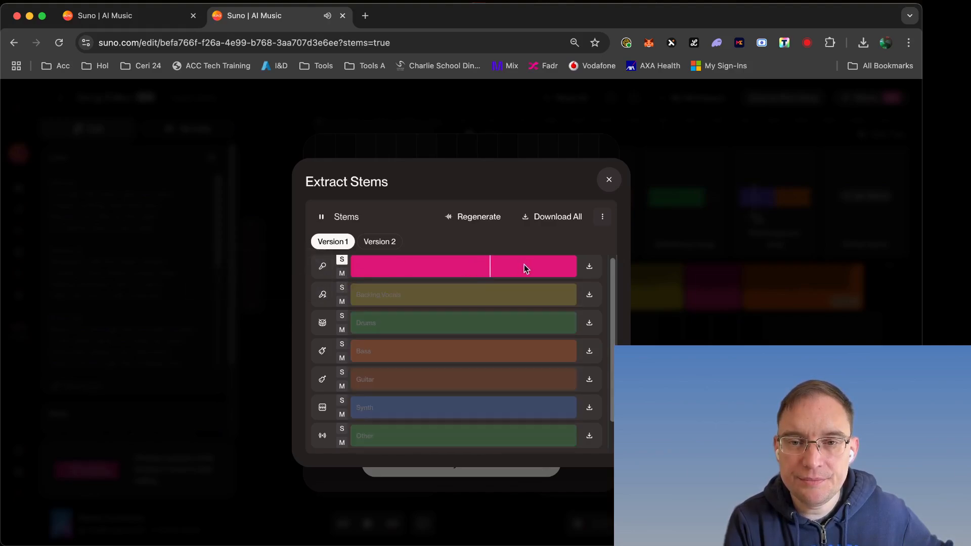
pyautogui.click(342, 288)
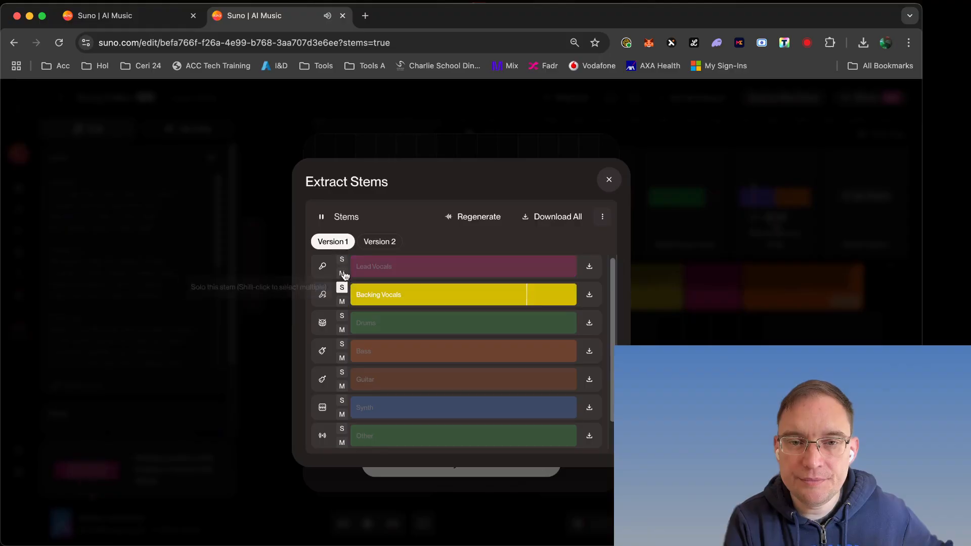
pyautogui.click(342, 261)
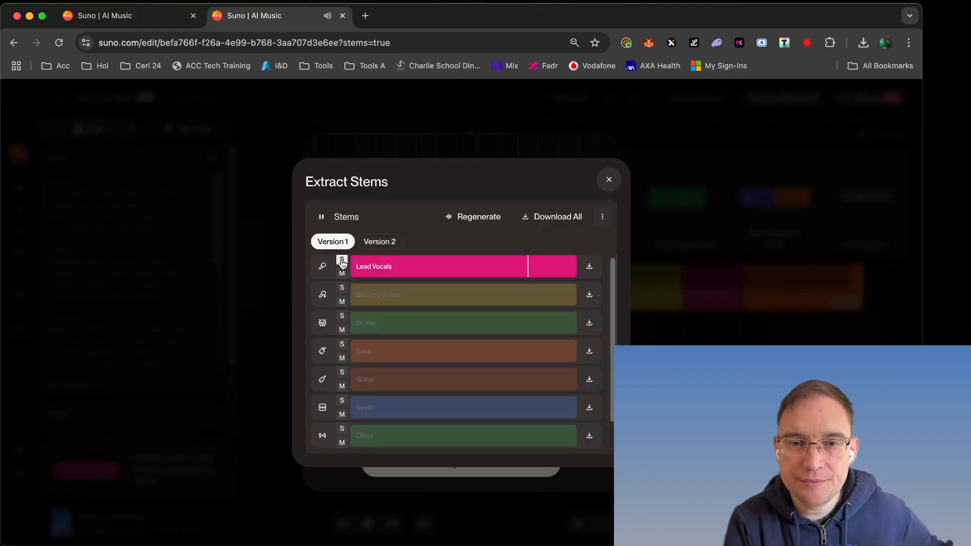
# Listen to the Drums, Bass and Guitar stems in solo one after another, sampling the guitar at different points.
pyautogui.click(342, 317)
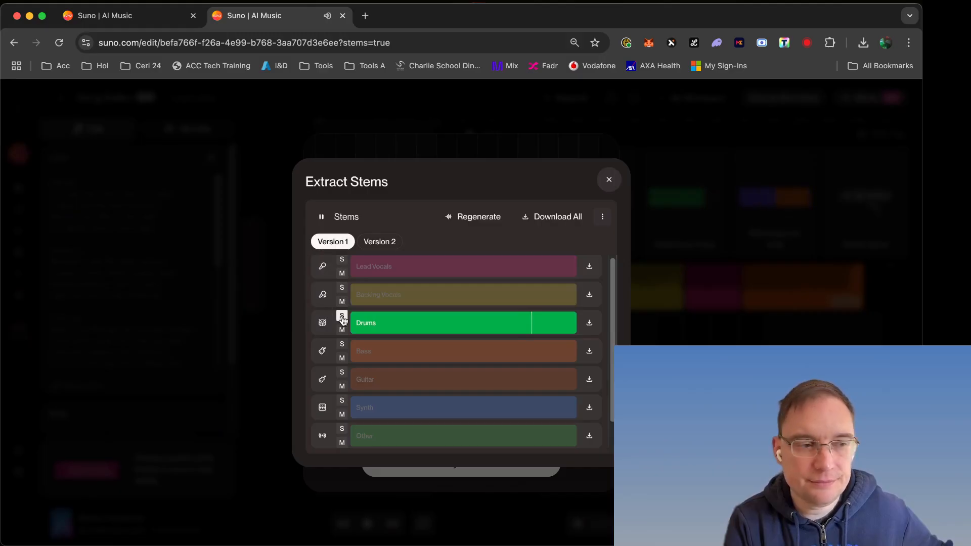
pyautogui.click(342, 345)
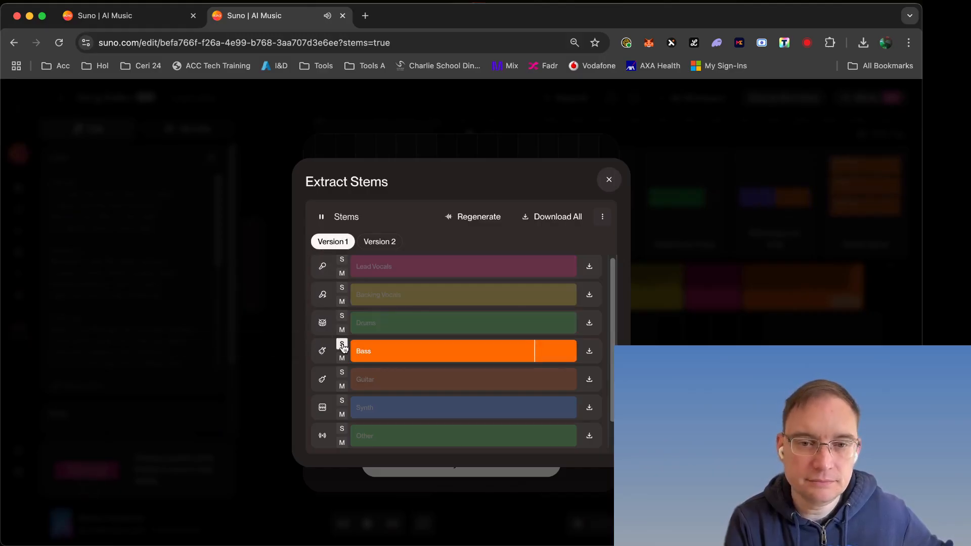
pyautogui.click(342, 373)
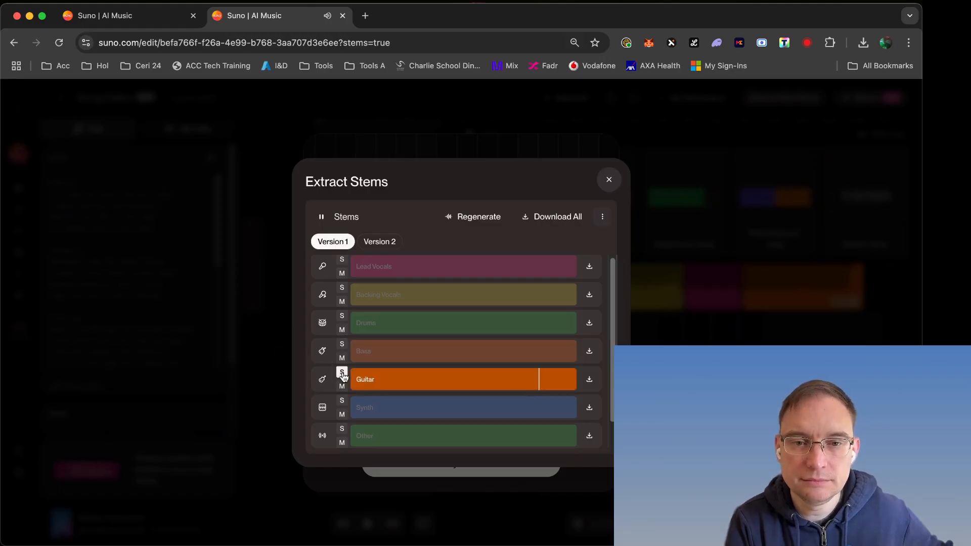
pyautogui.click(417, 379)
pyautogui.click(455, 380)
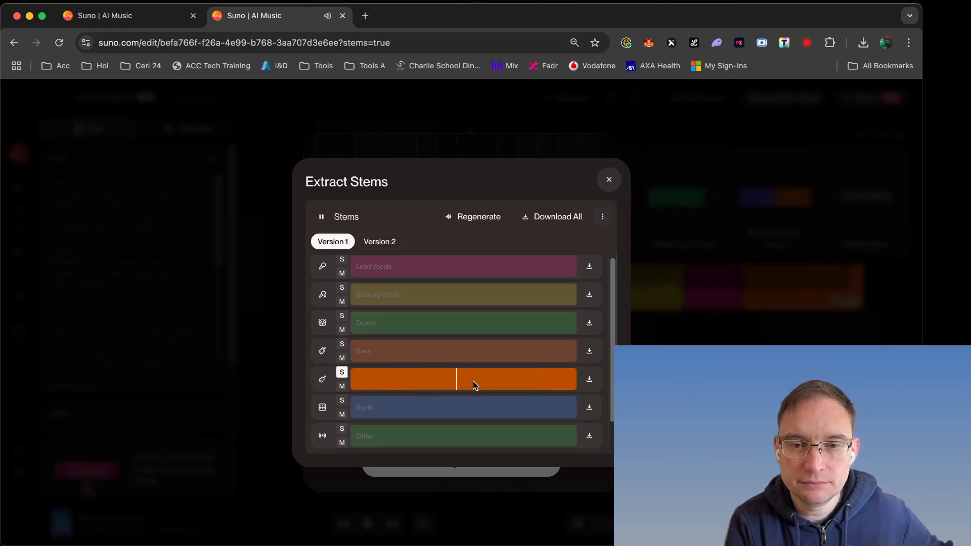
# Listen to the Synth and Other stems in solo, each at different points of the track.
pyautogui.click(342, 402)
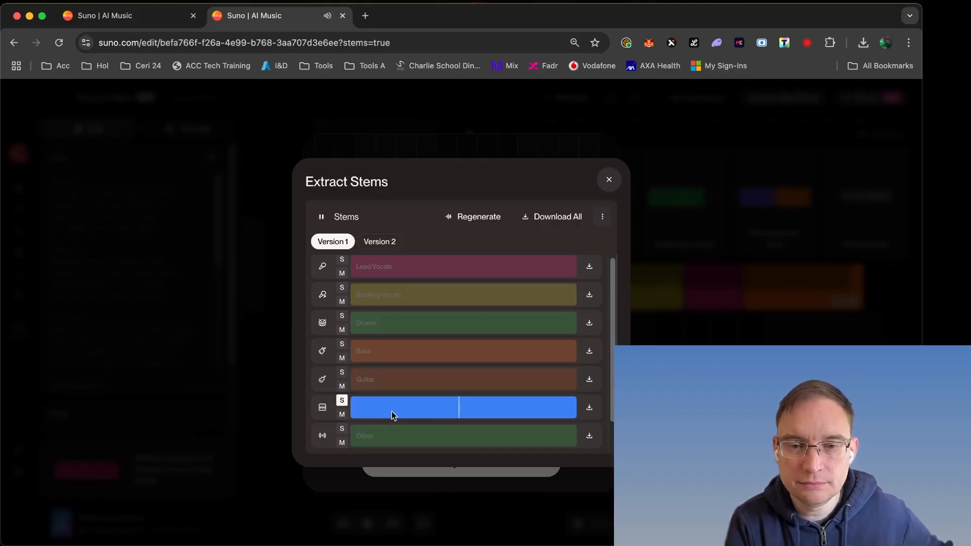
pyautogui.click(380, 410)
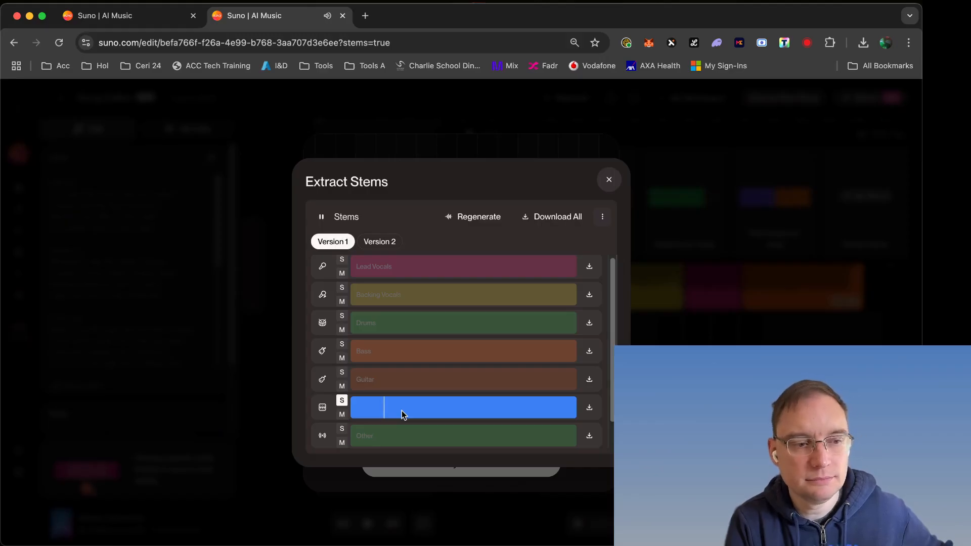
pyautogui.scroll(-1, 399, 411)
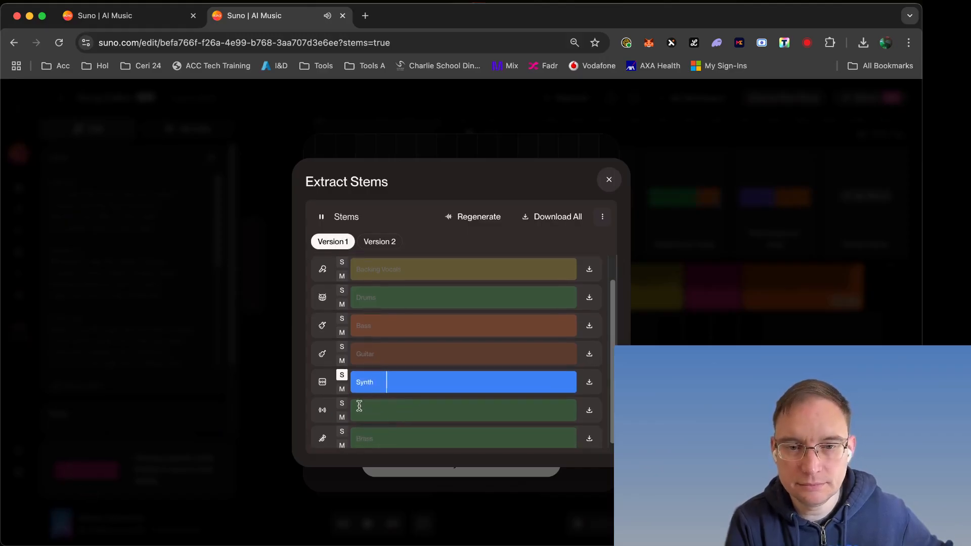
pyautogui.click(342, 403)
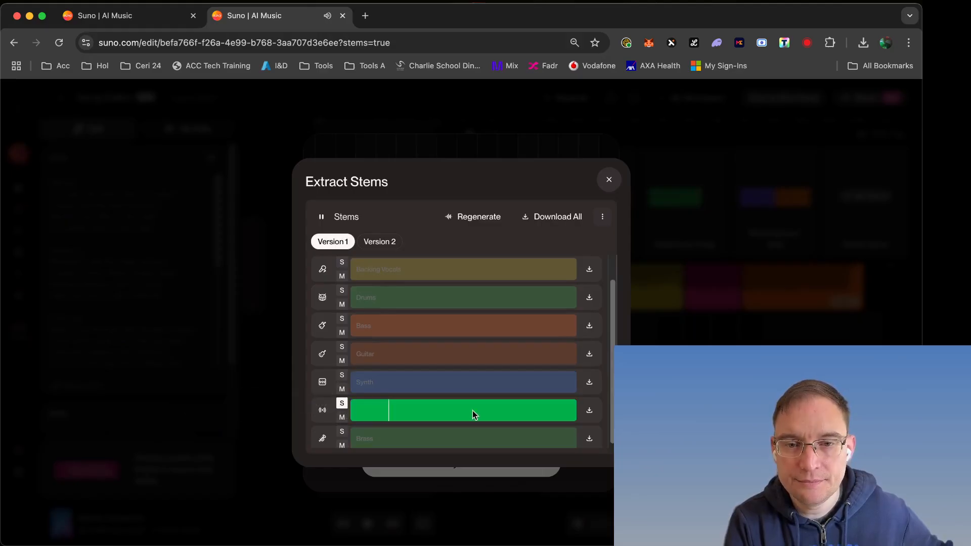
pyautogui.click(446, 411)
pyautogui.click(477, 411)
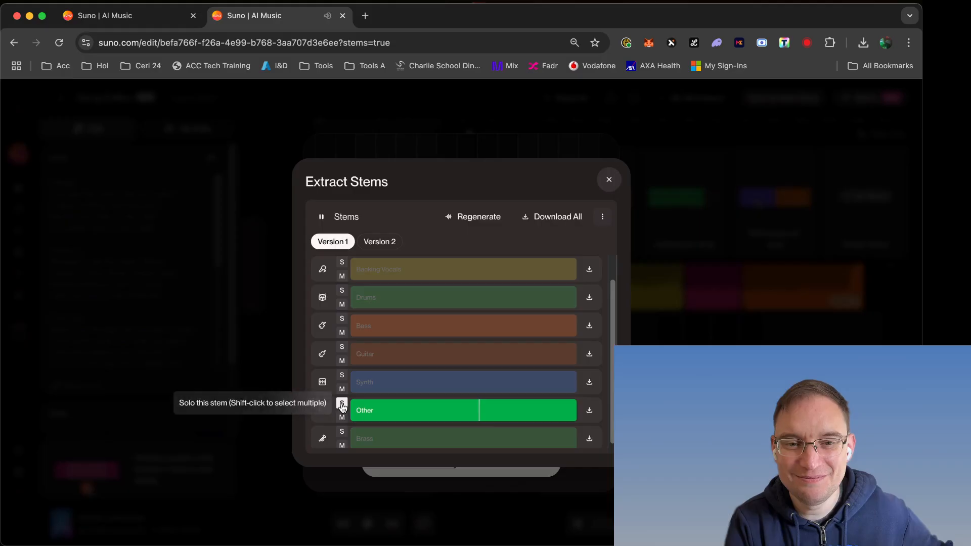
# Listen to the Brass stem in solo near the middle of the track, and clear its solo.
pyautogui.click(402, 433)
pyautogui.click(441, 438)
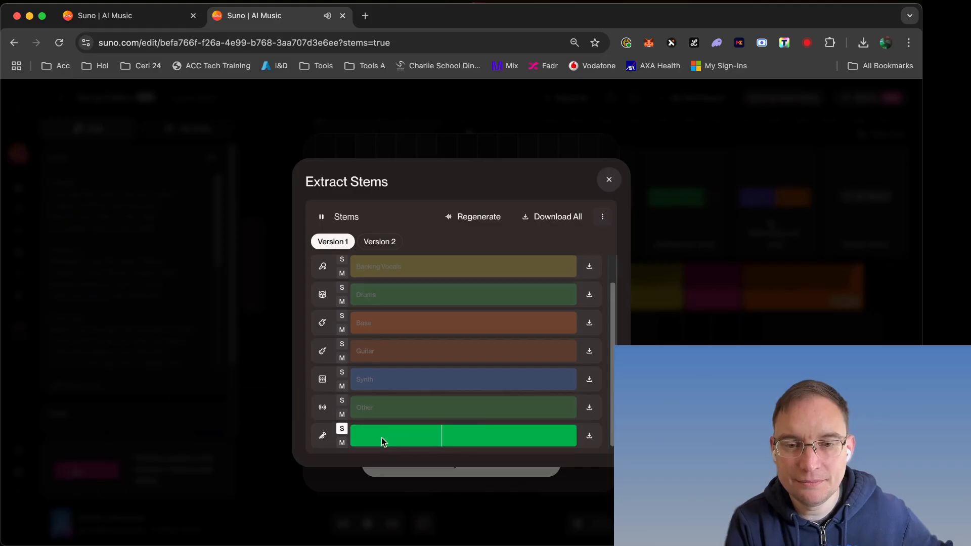
pyautogui.click(342, 430)
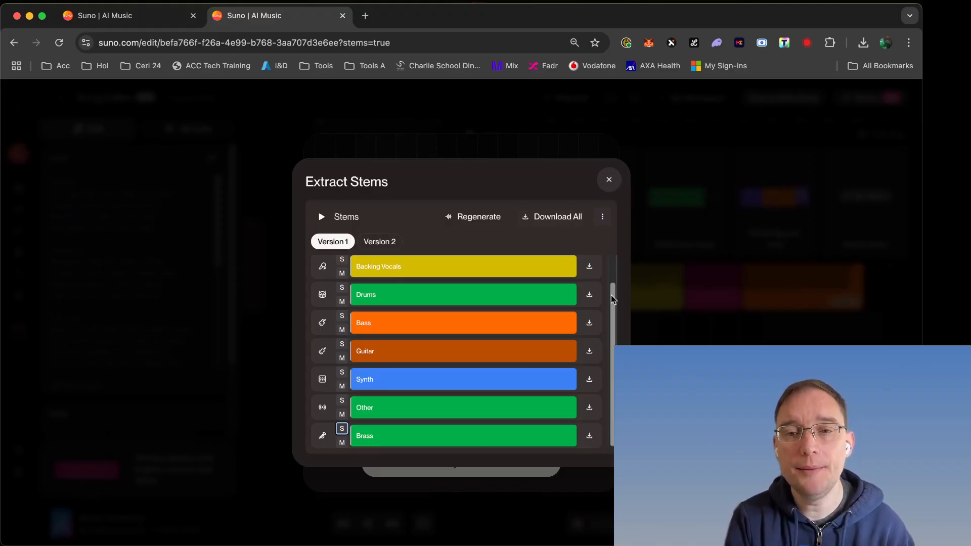
# Set the stem download format to .WAV (large files, high quality) instead of .MP3, and recheck the choice.
pyautogui.moveTo(613, 298); pyautogui.dragTo(617, 245)
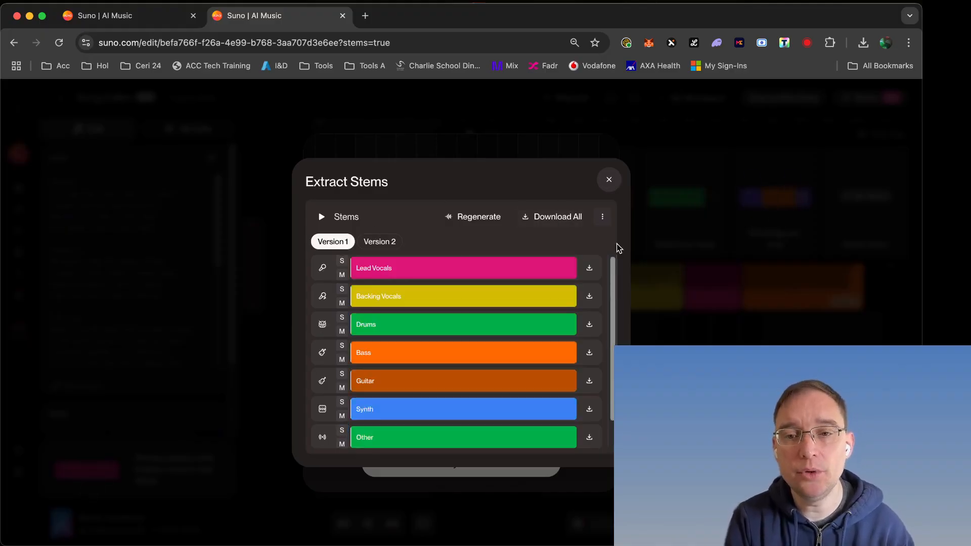
pyautogui.click(603, 217)
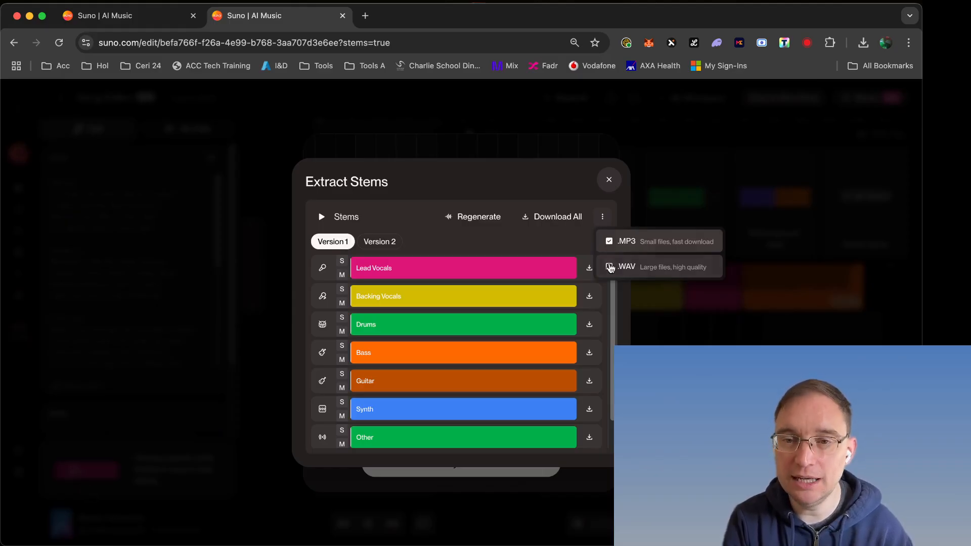
pyautogui.click(610, 269)
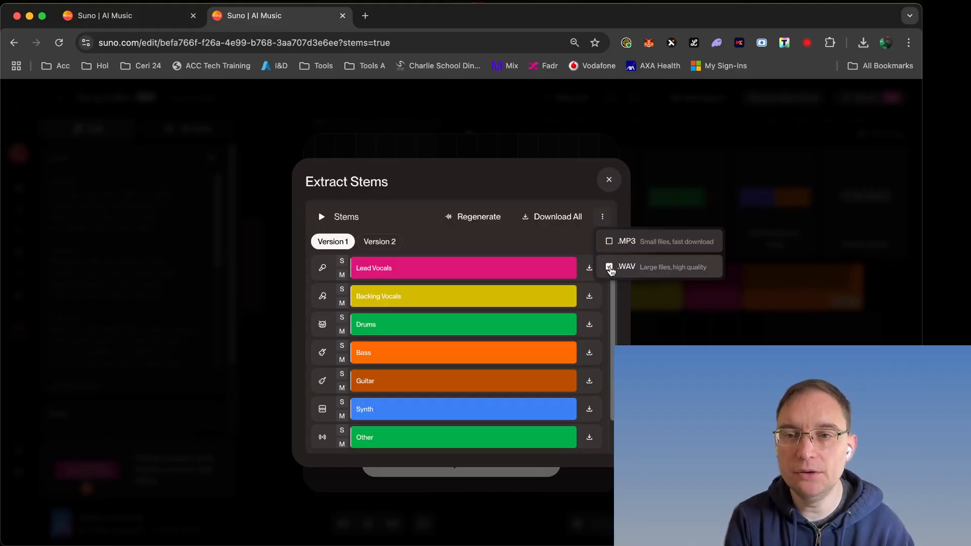
pyautogui.click(524, 245)
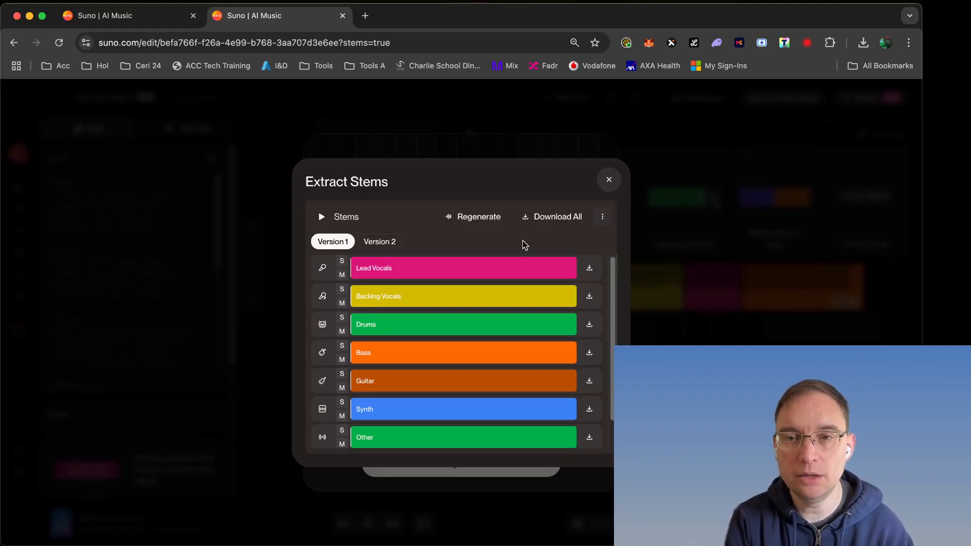
pyautogui.click(602, 217)
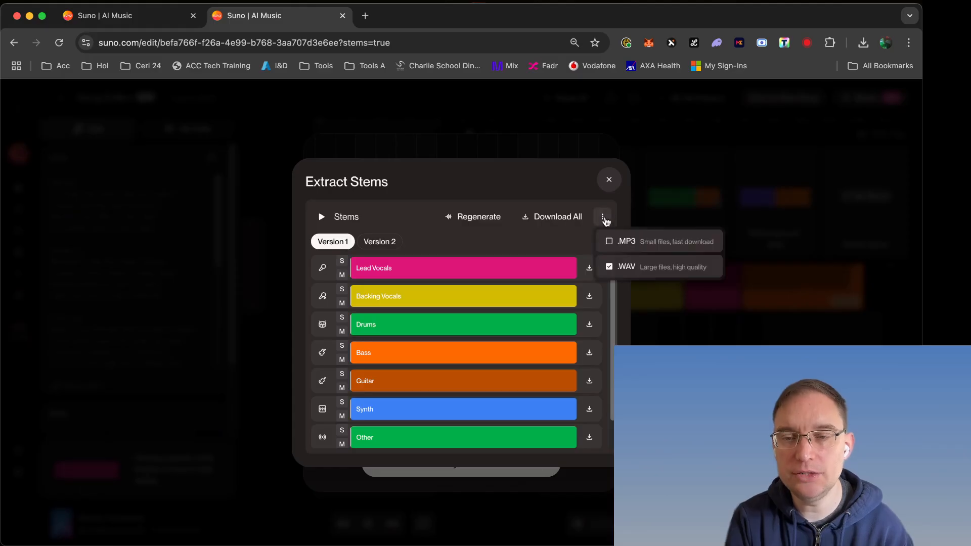
pyautogui.click(511, 245)
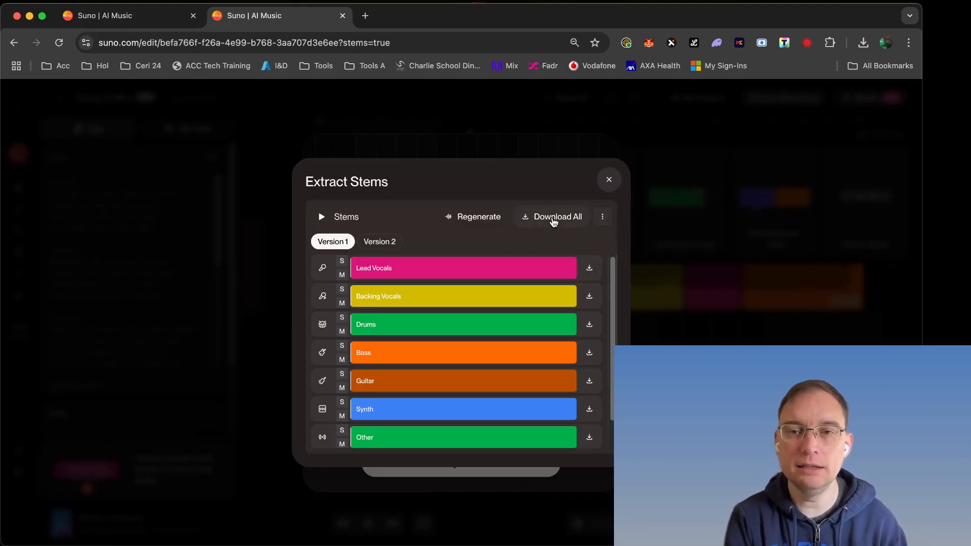
# Download all the Version 1 stems and show Electric Connection Stems.zip in Finder.
pyautogui.click(554, 218)
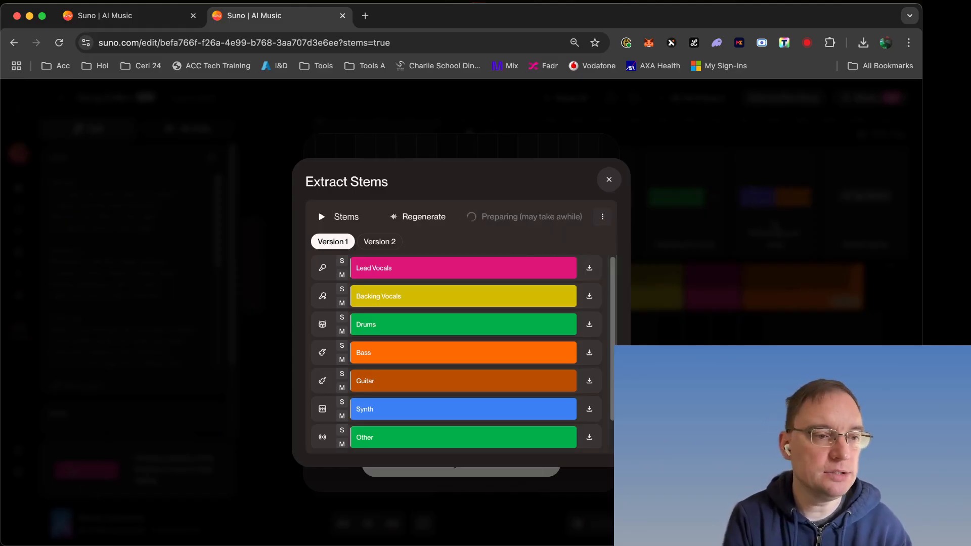
pyautogui.click(0, 464)
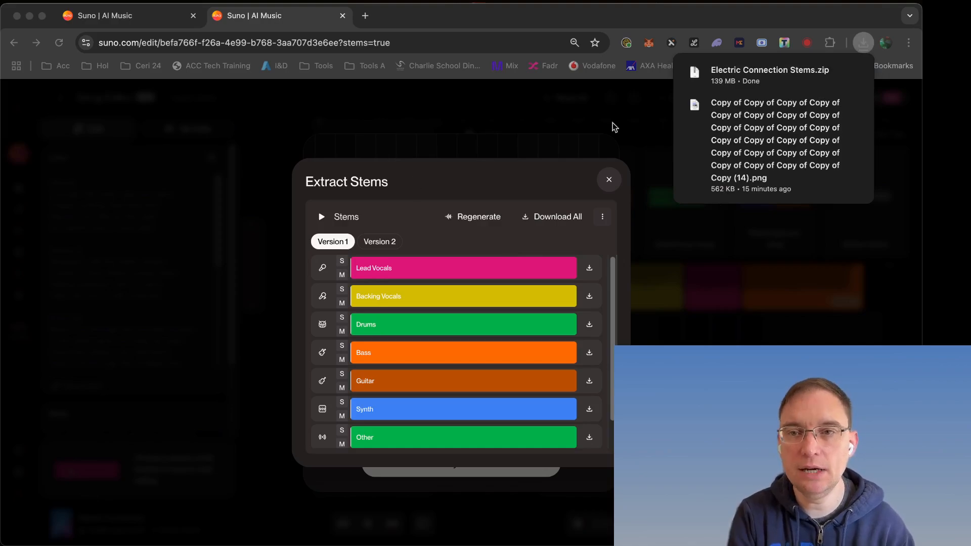
pyautogui.click(832, 76)
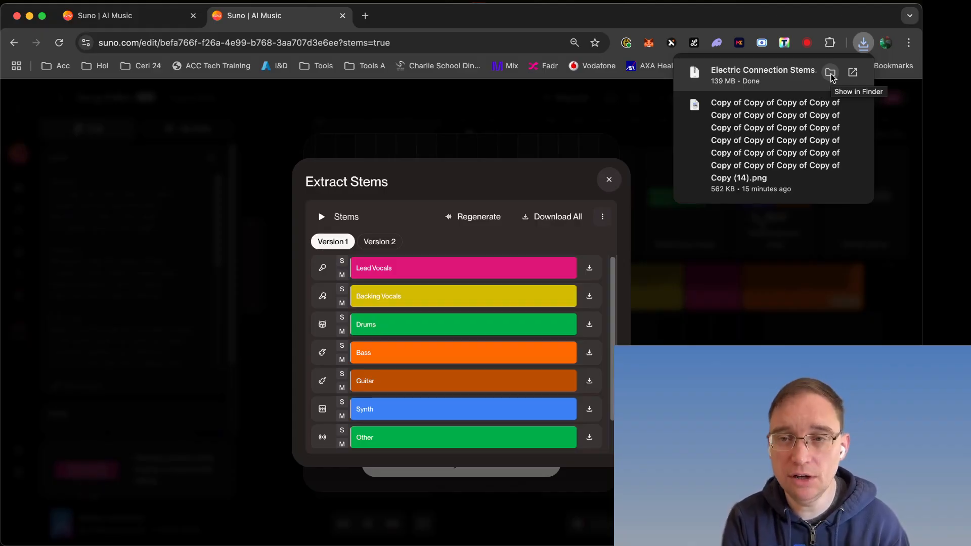
pyautogui.click(831, 74)
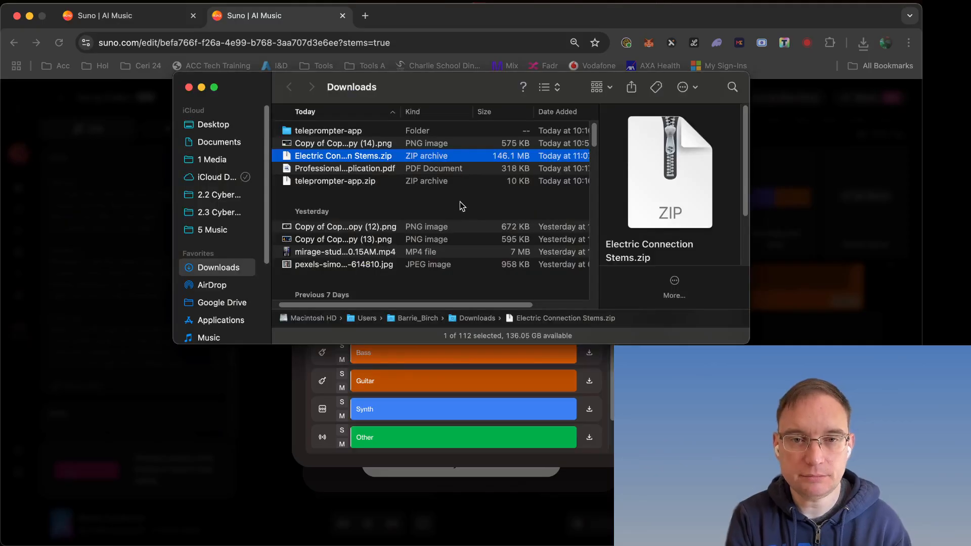
# Unpack Electric Connection Stems.zip in Downloads and open the extracted Electric Connection Stems folder.
pyautogui.doubleClick(360, 155)
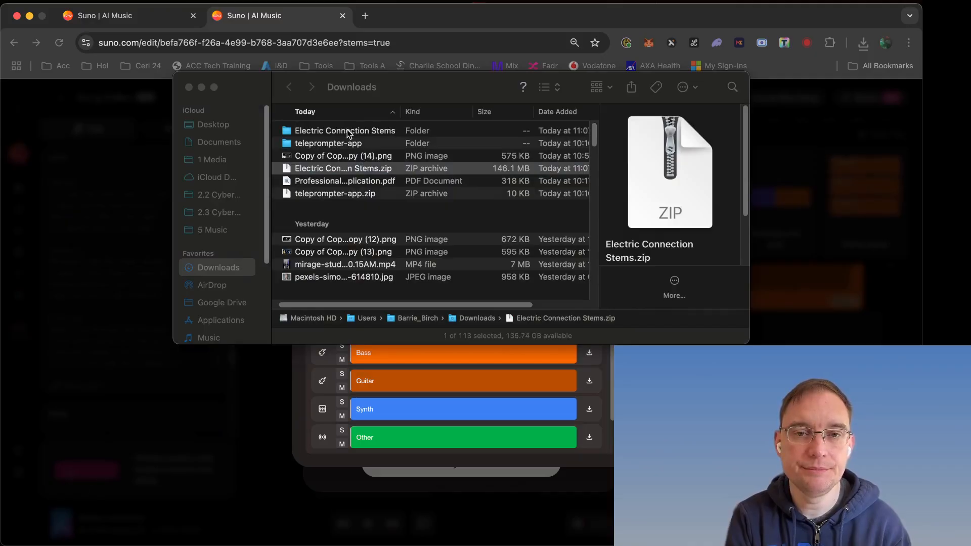
pyautogui.click(347, 131)
pyautogui.doubleClick(347, 130)
pyautogui.click(350, 130)
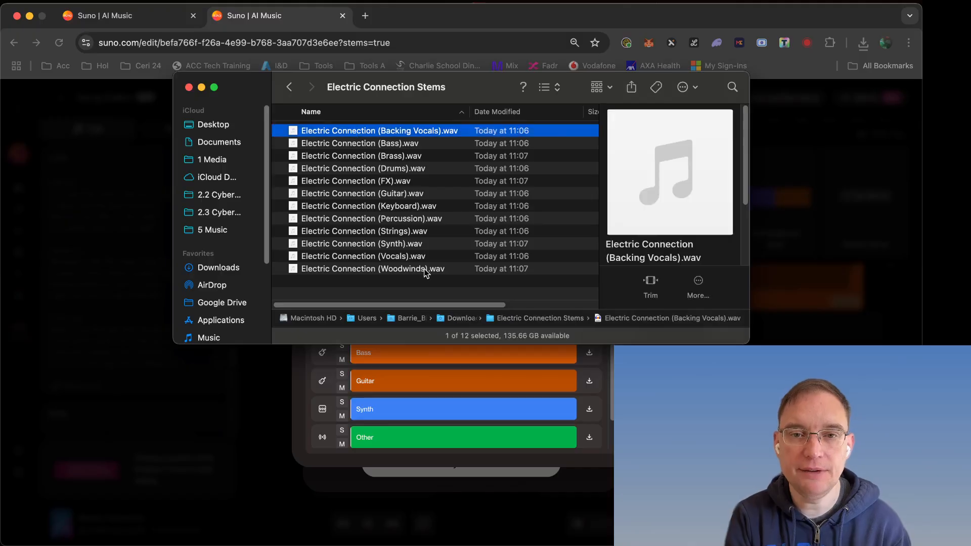
# Compare the extracted WAV files, down to Electric Connection (Woodwinds).wav, with the stems listed in Suno's Extract Stems dialog.
pyautogui.click(423, 286)
pyautogui.click(415, 270)
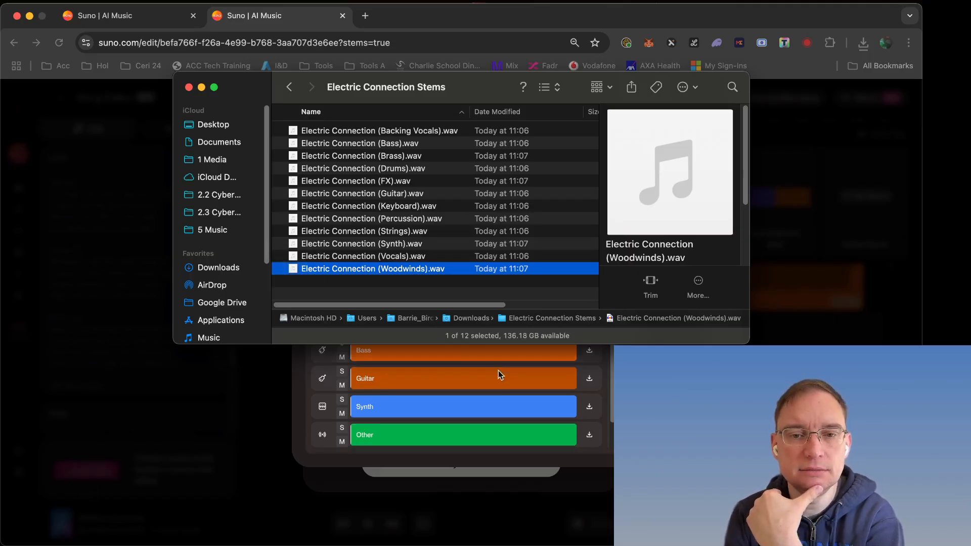
pyautogui.scroll(-2, 506, 390)
pyautogui.scroll(2, 515, 407)
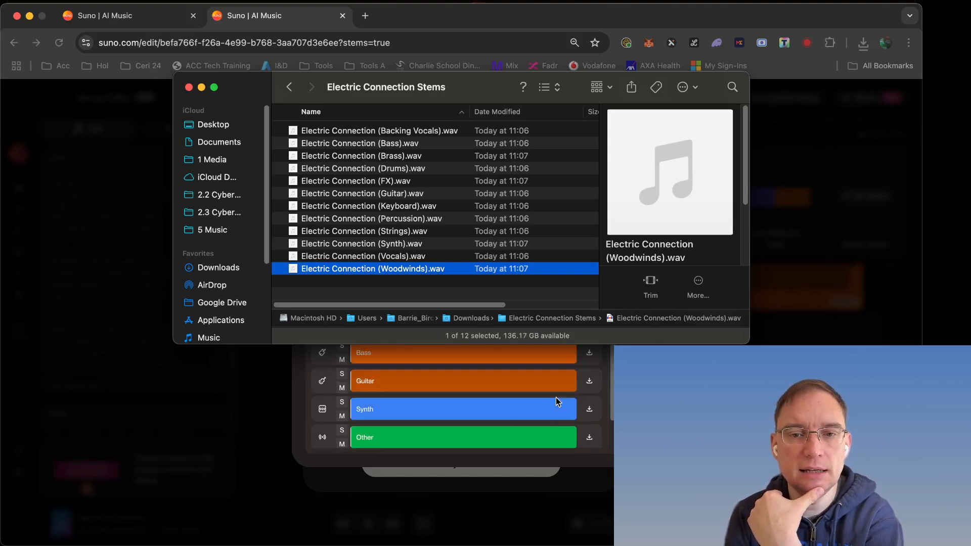
pyautogui.scroll(-2, 556, 401)
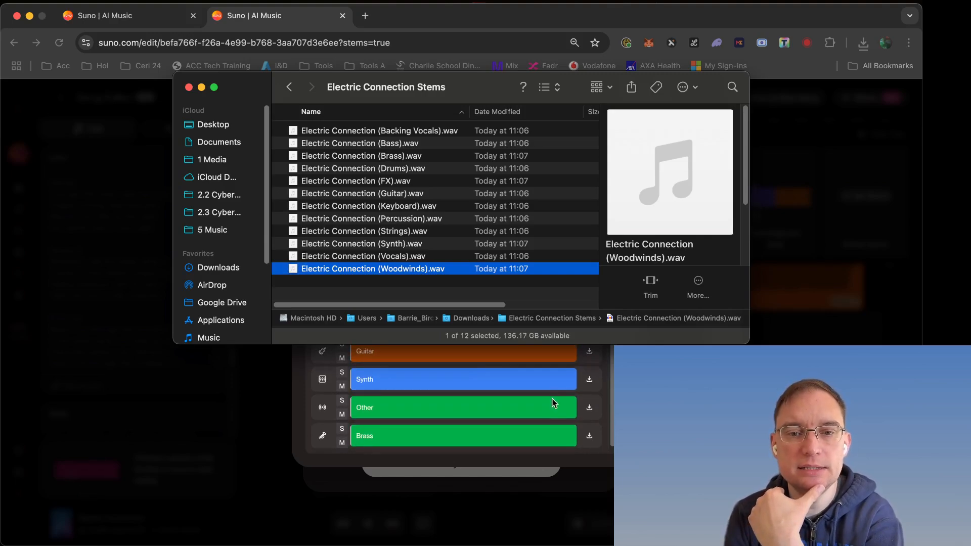
# Inspect Electric Connection (Woodwinds).wav in Audacity, discard the project, and close the extracted stems folder.
pyautogui.click(532, 390)
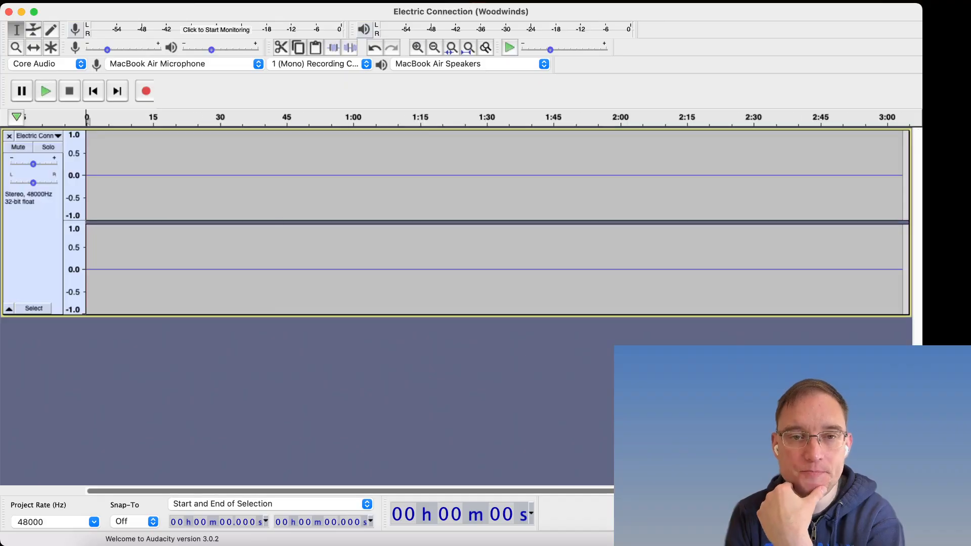
pyautogui.click(579, 373)
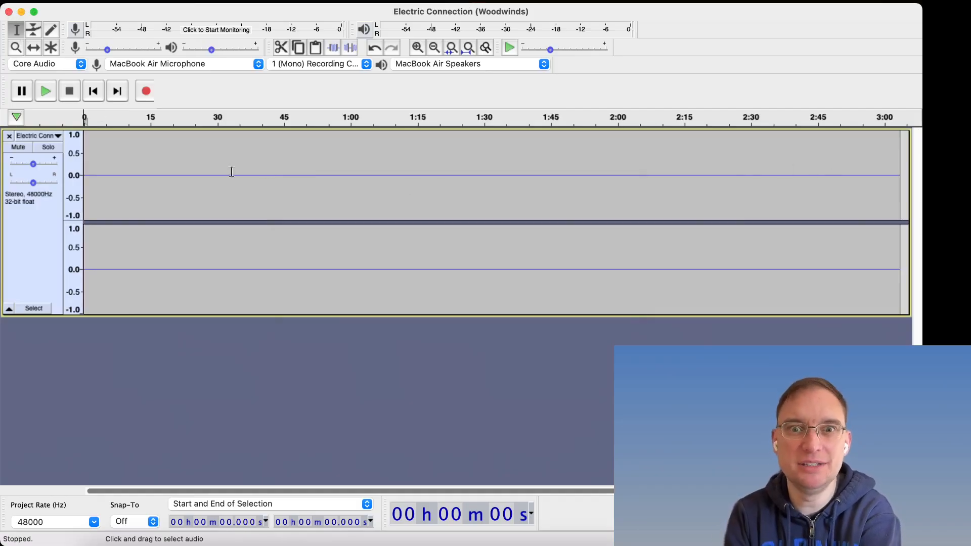
pyautogui.click(7, 15)
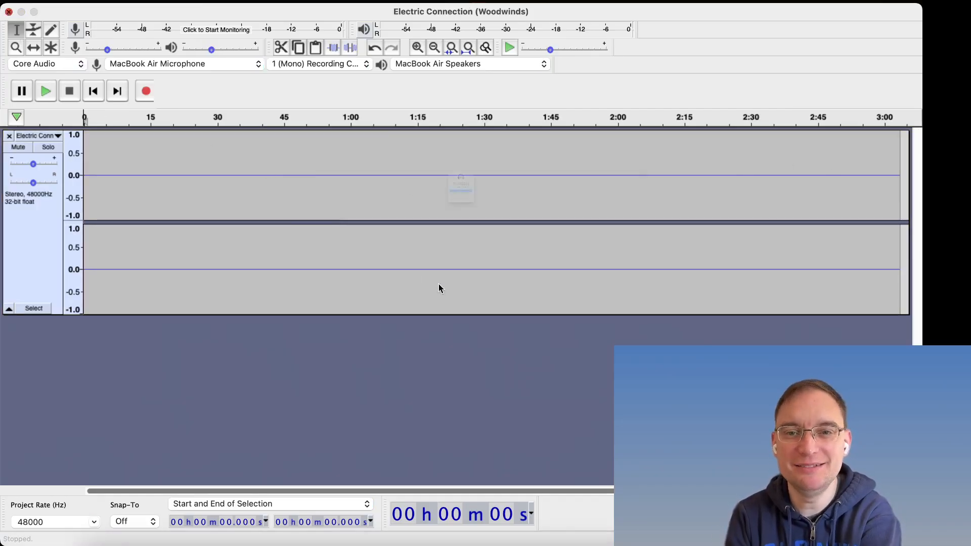
pyautogui.click(459, 230)
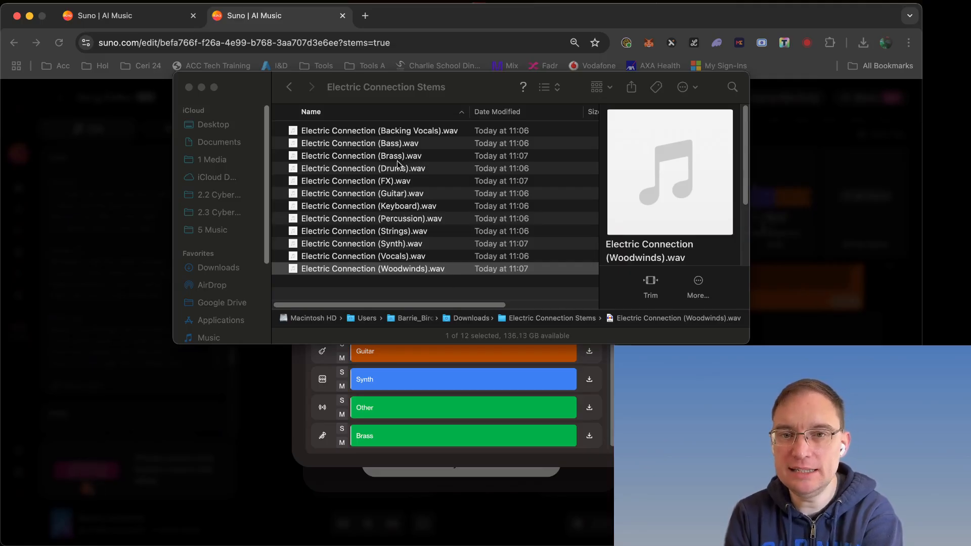
pyautogui.click(188, 87)
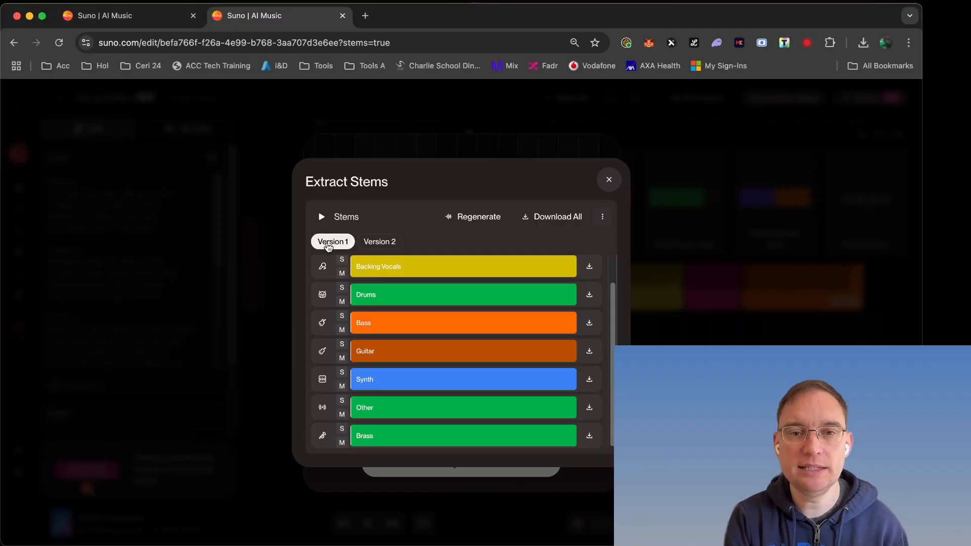
# Look at the Version 2 stems and leave the Extract Stems dialog for the new Song Editor.
pyautogui.click(389, 243)
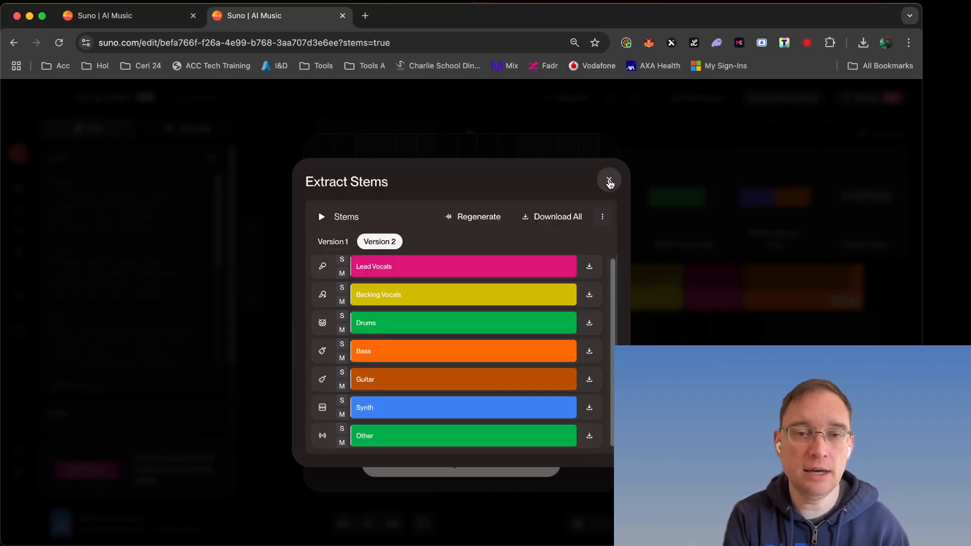
pyautogui.click(609, 182)
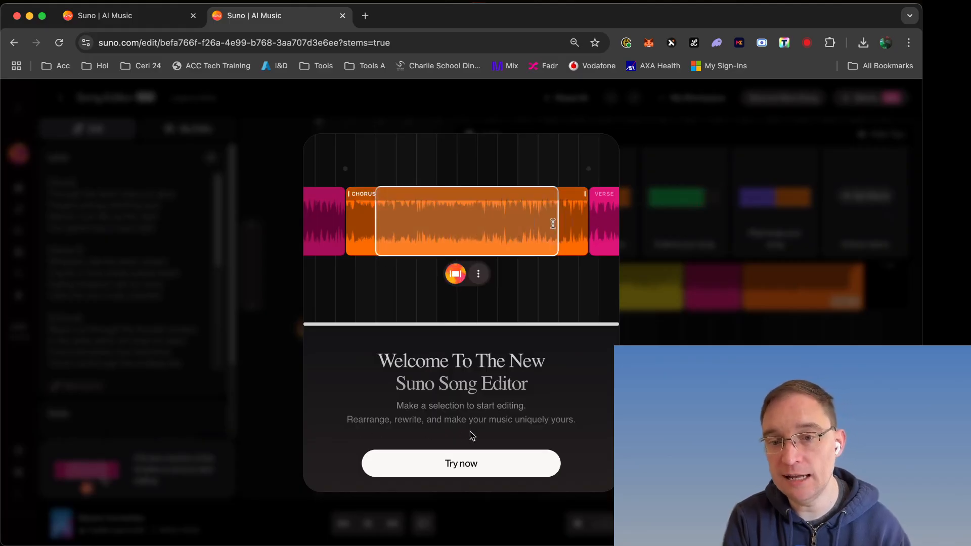
pyautogui.click(462, 468)
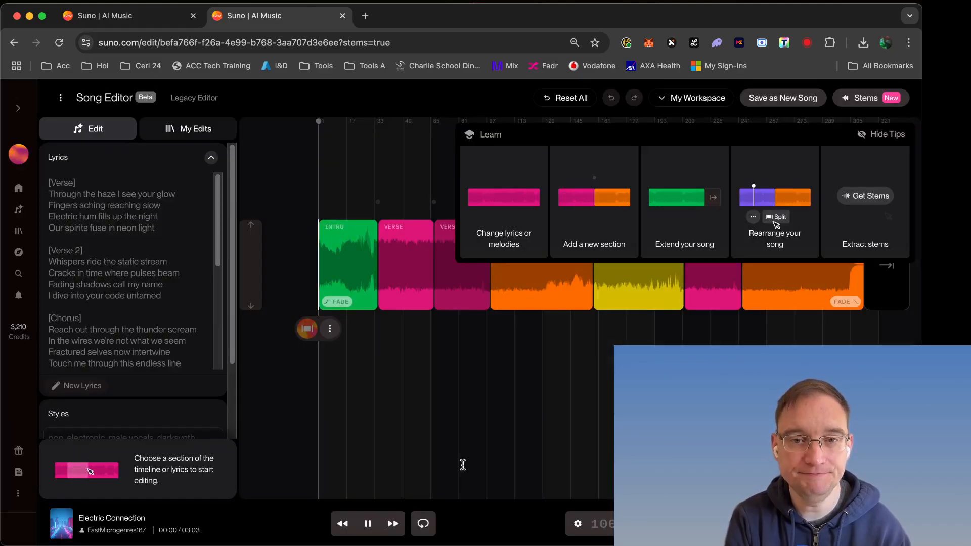
# Clear the workspace by closing the spare Suno tab and hiding the editor's tips, with song playback paused.
pyautogui.click(193, 15)
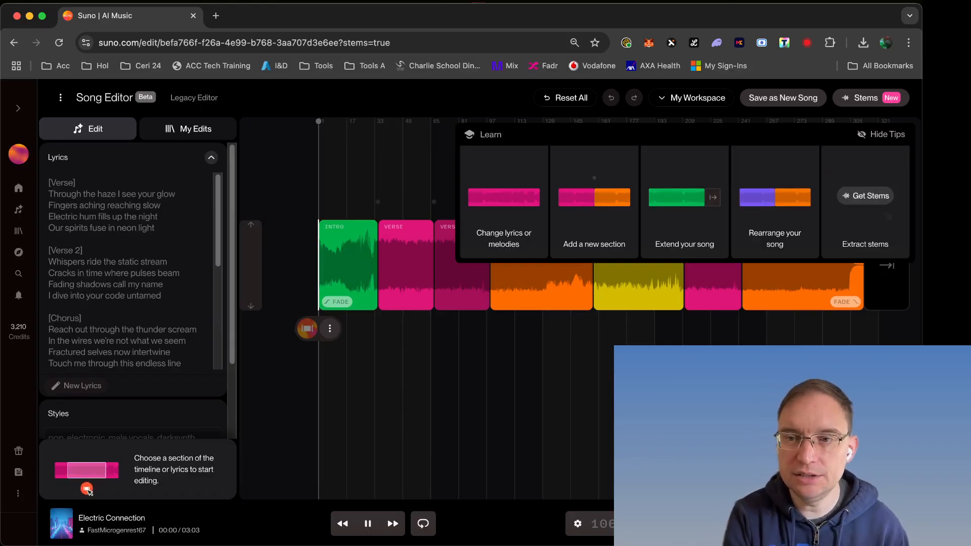
pyautogui.moveTo(861, 235)
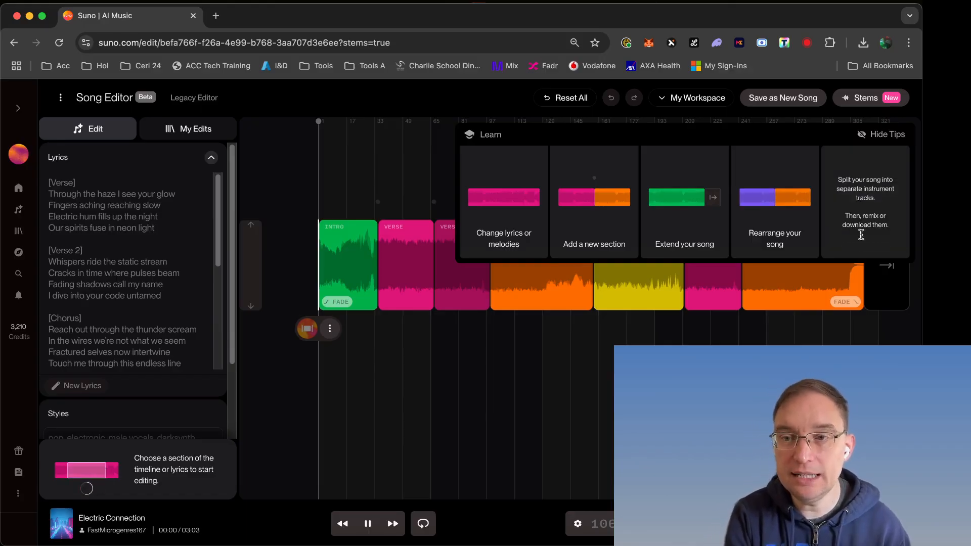
pyautogui.click(877, 135)
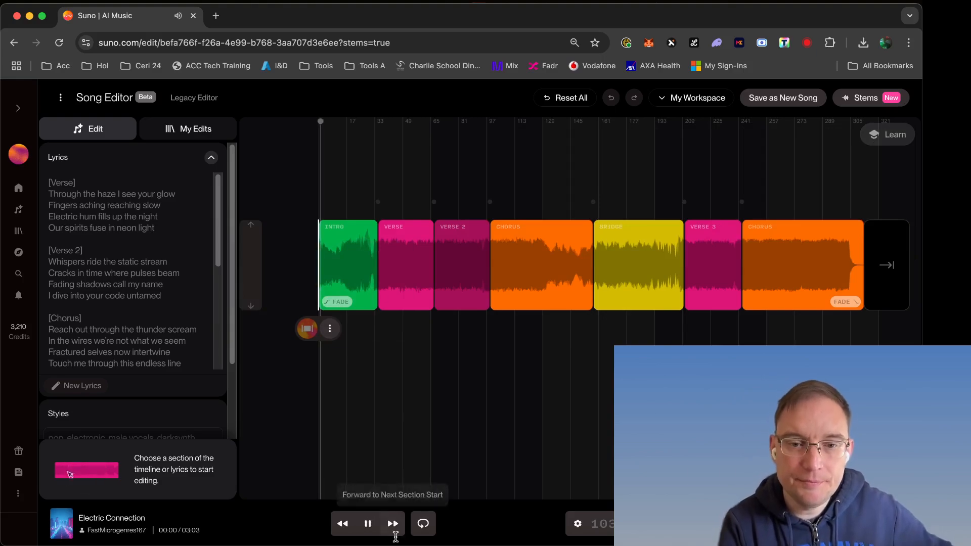
pyautogui.click(374, 520)
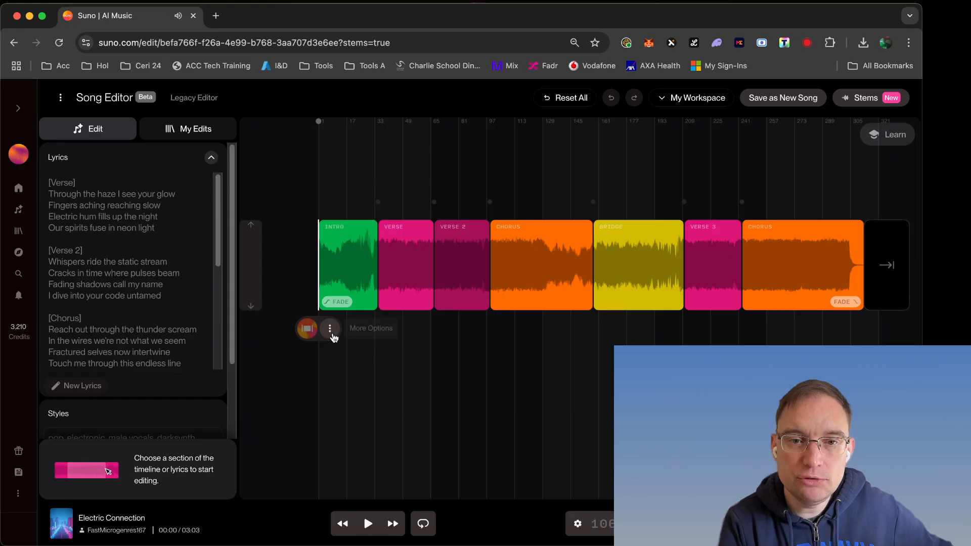
# Try the fade-in on the Intro and the fade-out on the final Chorus.
pyautogui.click(331, 301)
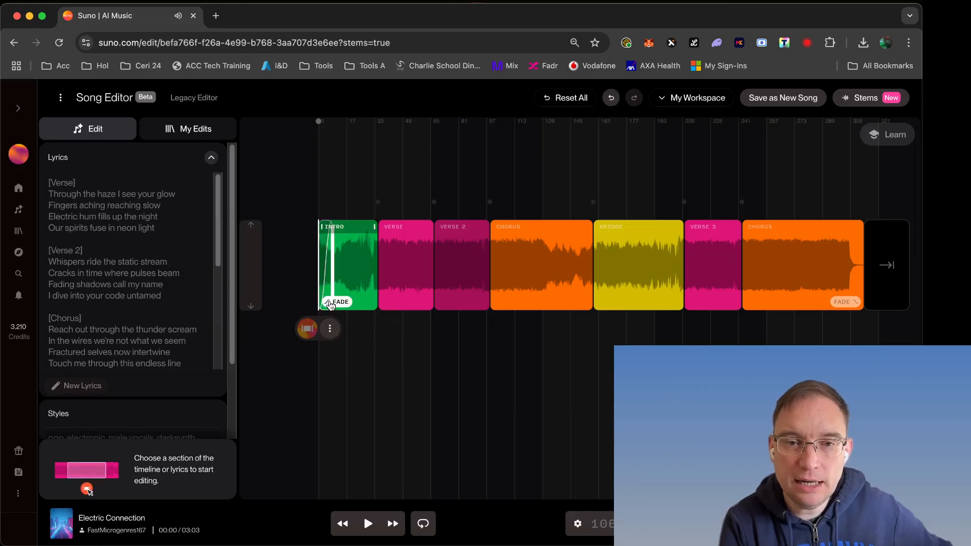
pyautogui.click(331, 305)
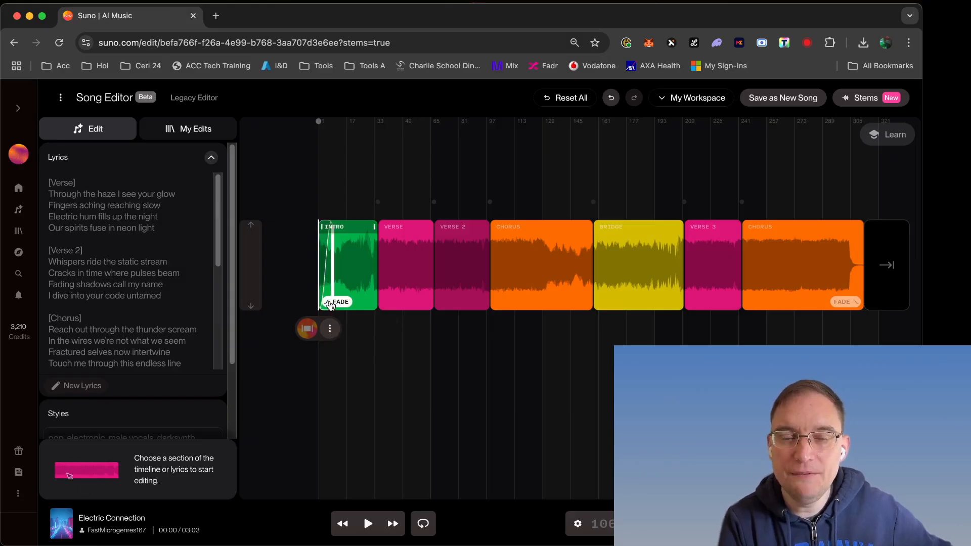
pyautogui.click(331, 305)
pyautogui.click(845, 307)
pyautogui.click(846, 308)
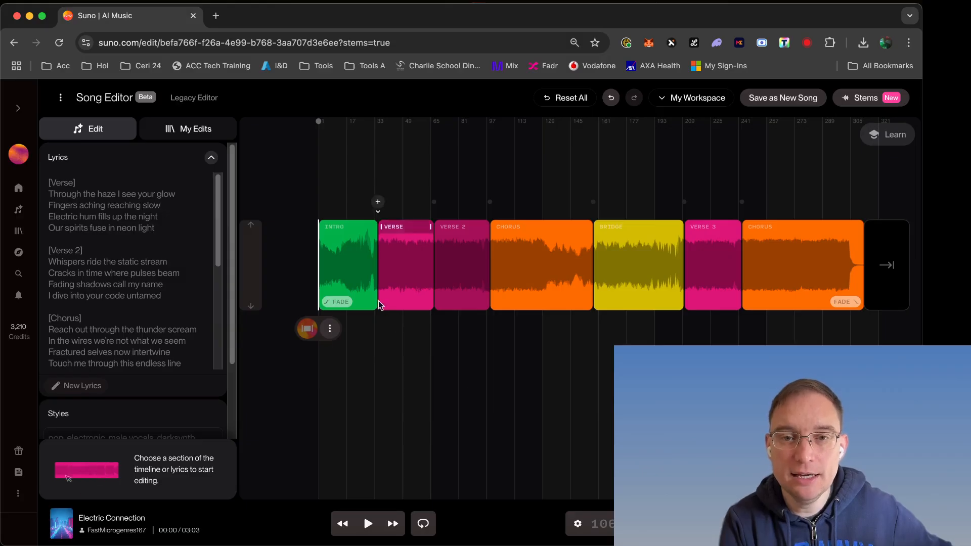
# Enable the Intro's fade-in, adjust it to a short ramp, and play the opening to hear it.
pyautogui.click(341, 303)
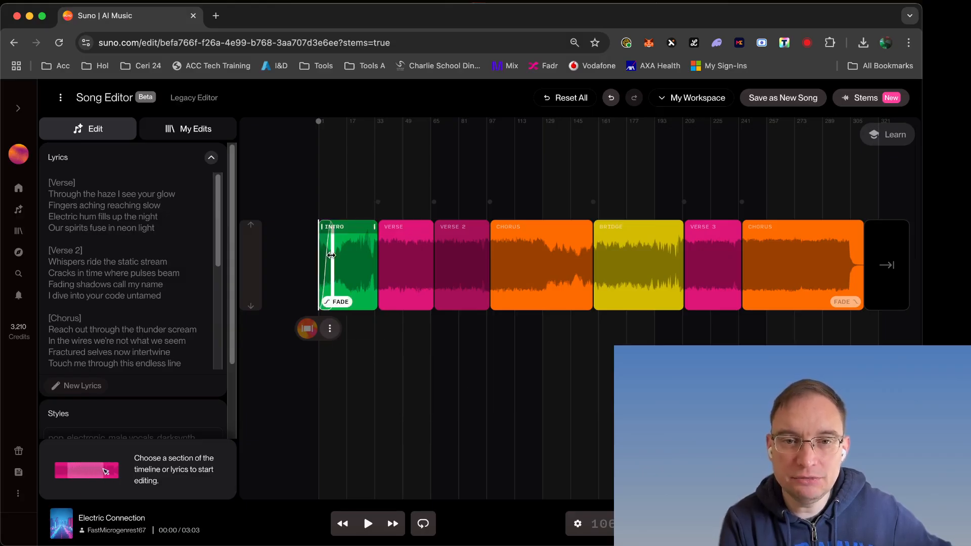
pyautogui.moveTo(332, 256); pyautogui.dragTo(348, 257)
pyautogui.moveTo(379, 259); pyautogui.dragTo(320, 268)
pyautogui.click(337, 301)
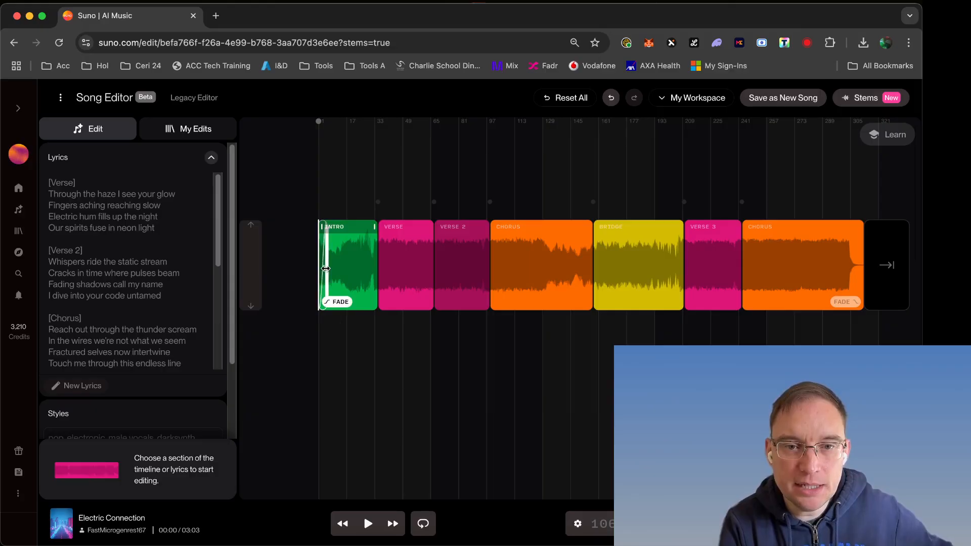
pyautogui.press('space')
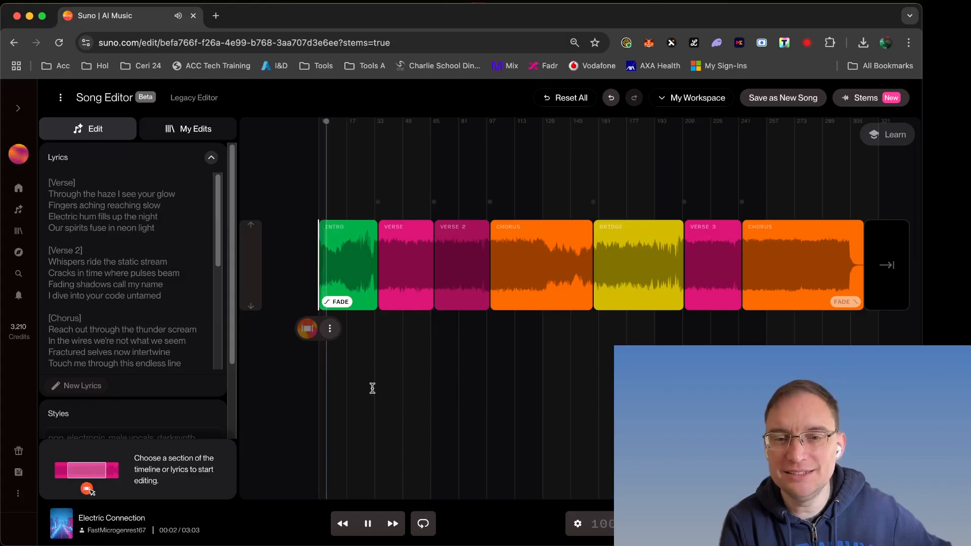
pyautogui.press('space')
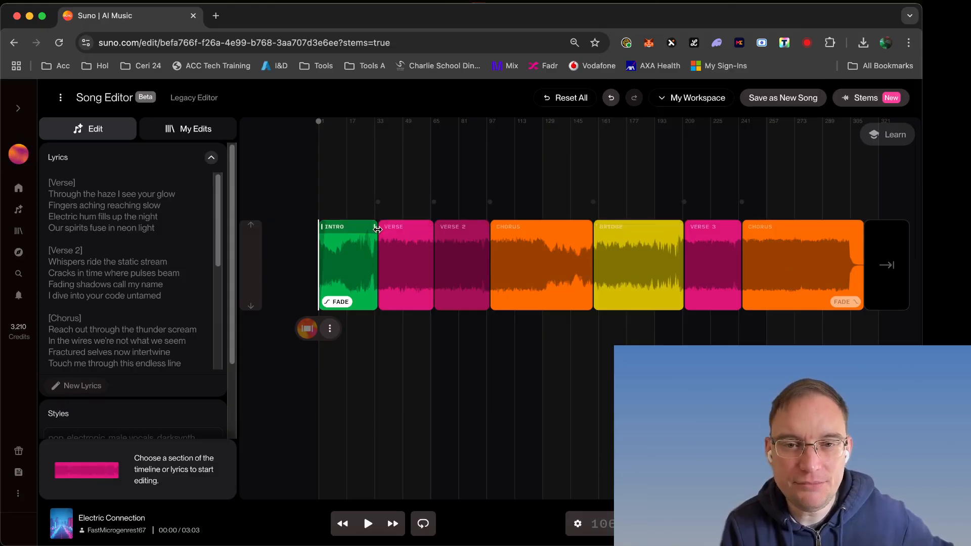
# Move the boundary between the Intro and Verse slightly earlier, to about 00:18, and check it by jumping between section starts.
pyautogui.moveTo(373, 230); pyautogui.dragTo(375, 252)
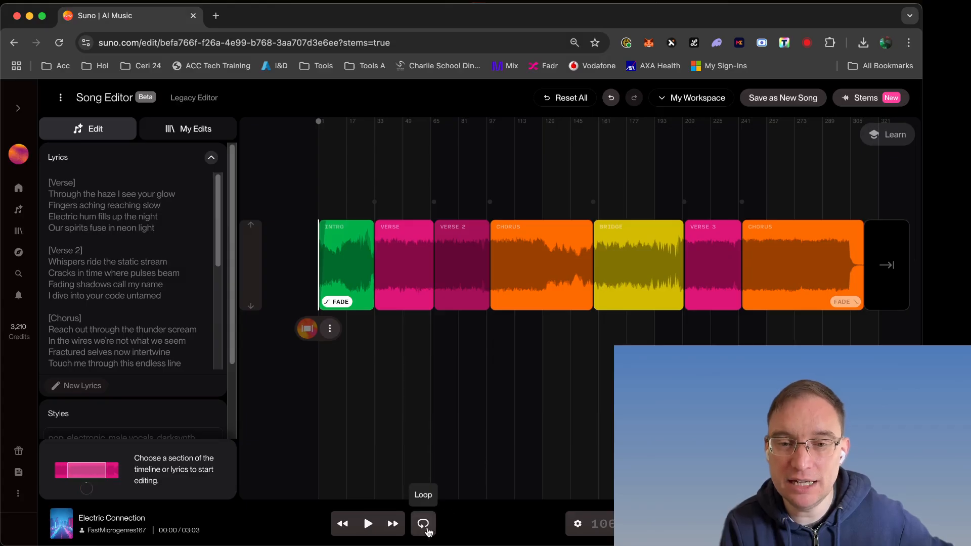
pyautogui.click(392, 526)
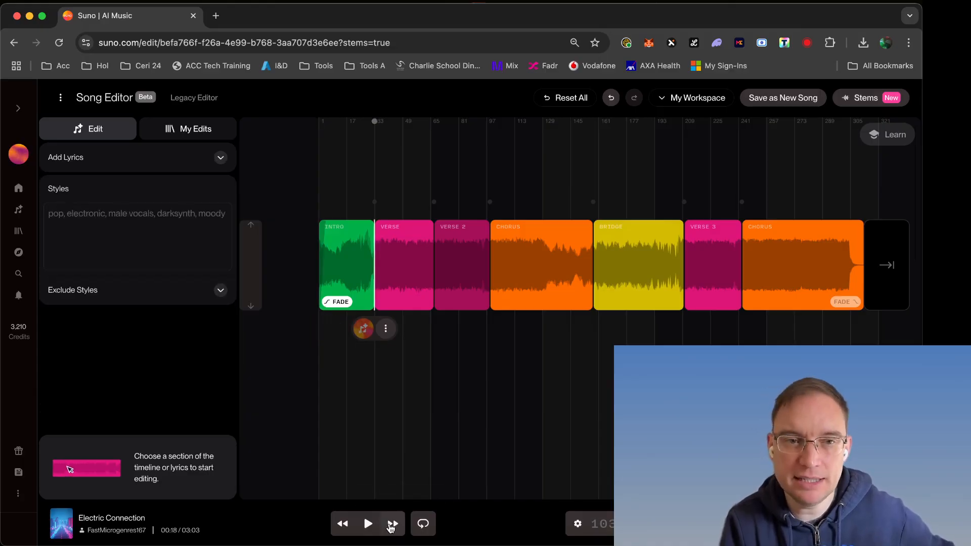
pyautogui.click(343, 523)
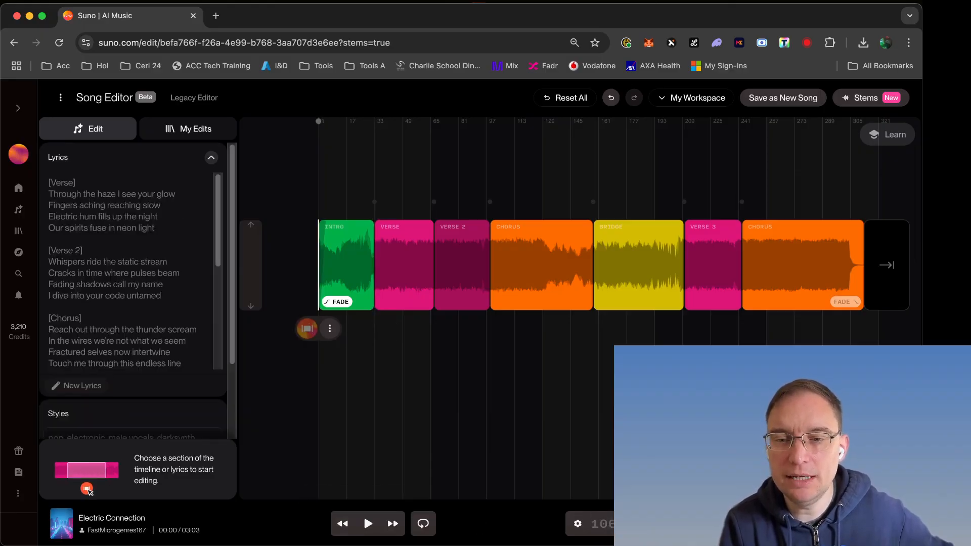
# Compare the tempo at points in the Intro, Verse, Verse 2 and first Chorus, and review the song's tempo options.
pyautogui.moveTo(403, 304); pyautogui.dragTo(421, 283)
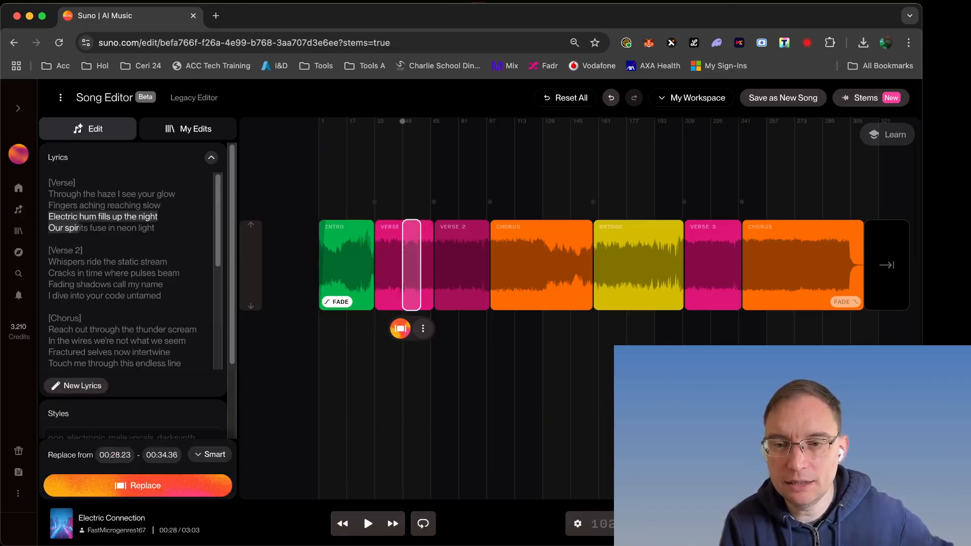
pyautogui.click(347, 283)
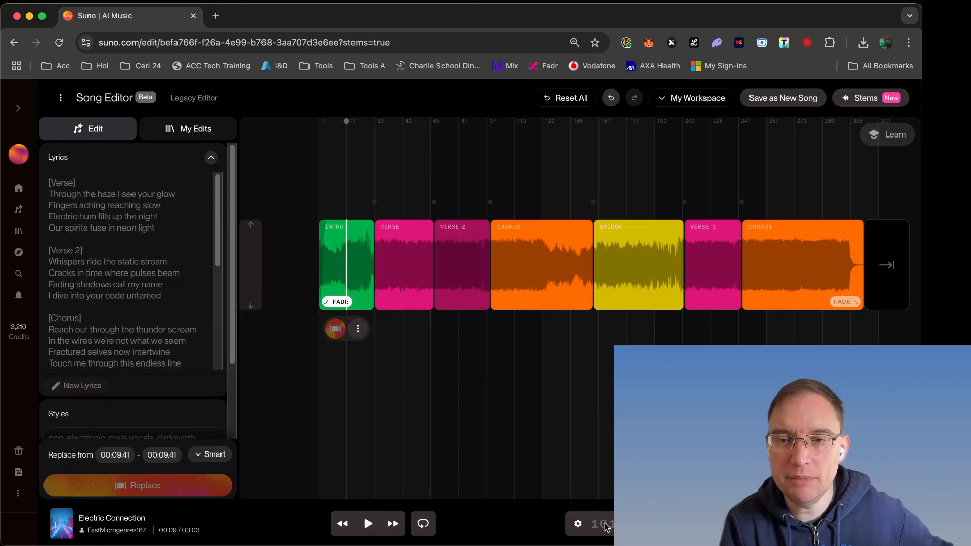
pyautogui.click(386, 270)
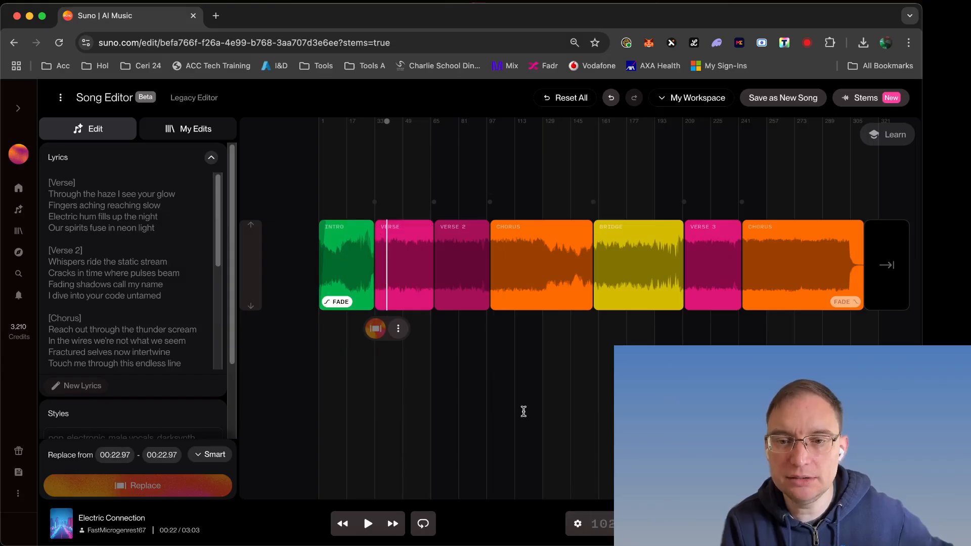
pyautogui.click(477, 273)
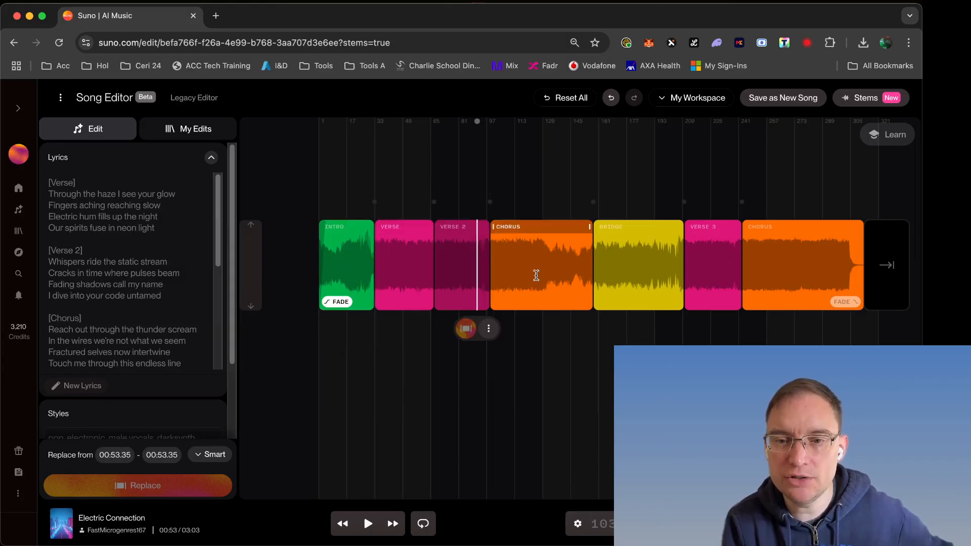
pyautogui.click(542, 275)
pyautogui.click(577, 525)
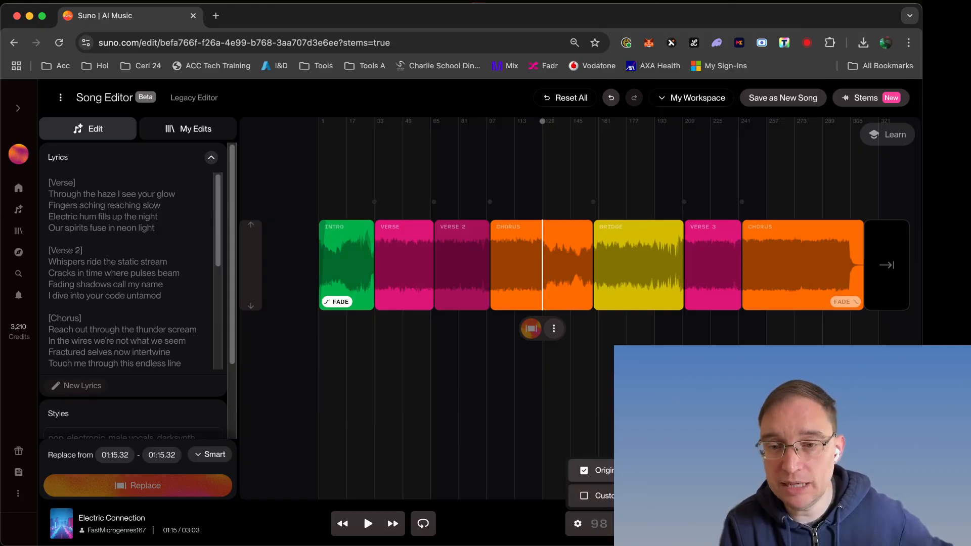
pyautogui.click(643, 422)
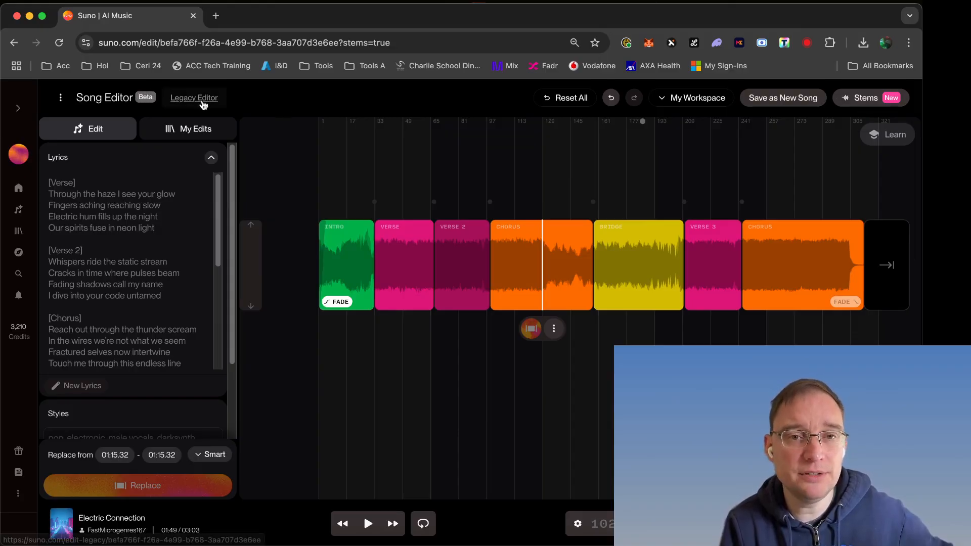
# Check the song's My Edits list and return to the lyrics and styles editing view.
pyautogui.click(190, 129)
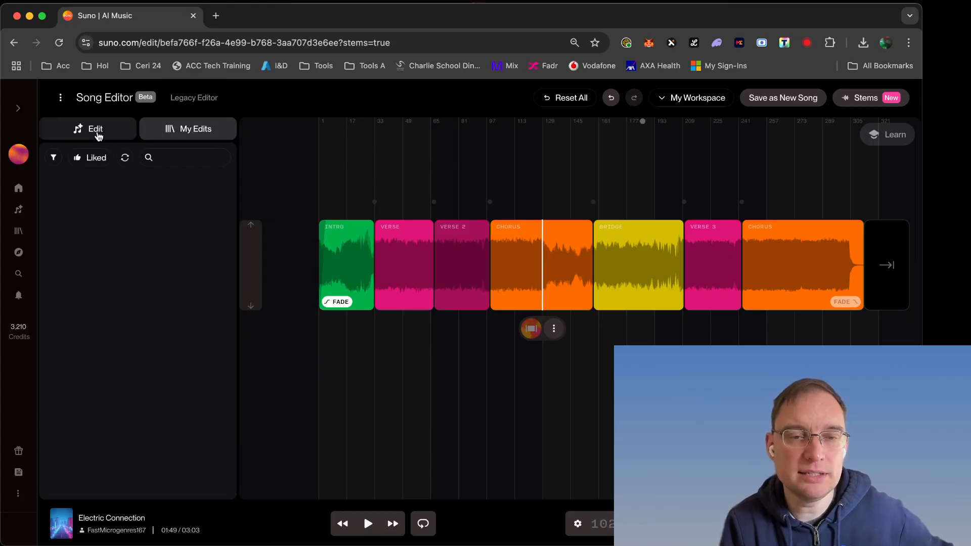
pyautogui.click(98, 133)
pyautogui.click(187, 132)
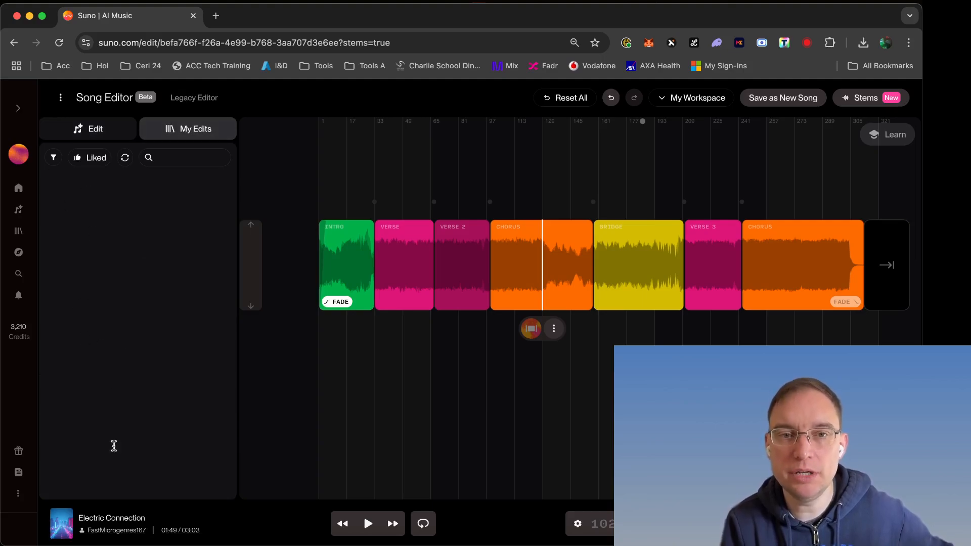
pyautogui.click(106, 134)
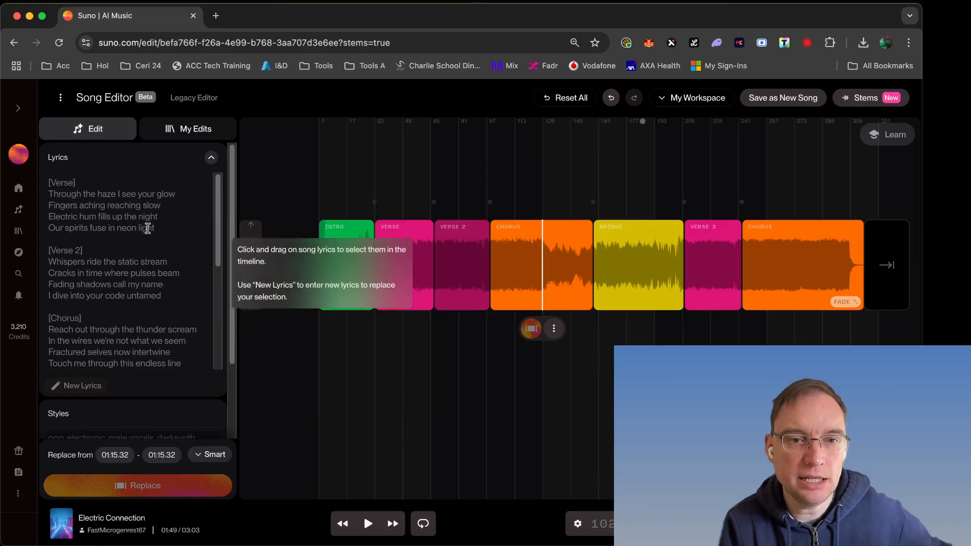
# Select the word "stream" in the first line of the Verse 2 lyrics, and look through the remaining lyrics.
pyautogui.scroll(-2, 218, 220)
pyautogui.scroll(2, 114, 260)
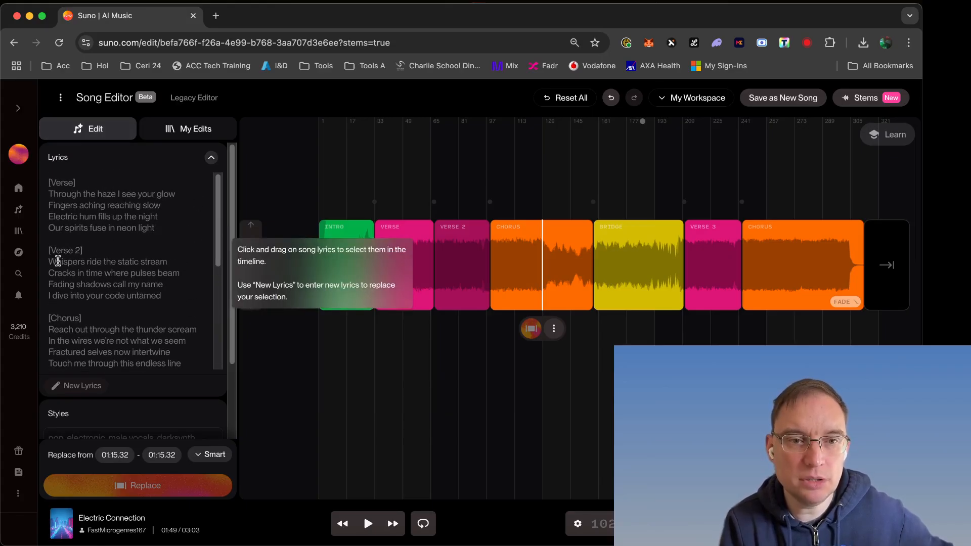
pyautogui.moveTo(49, 250); pyautogui.dragTo(152, 267)
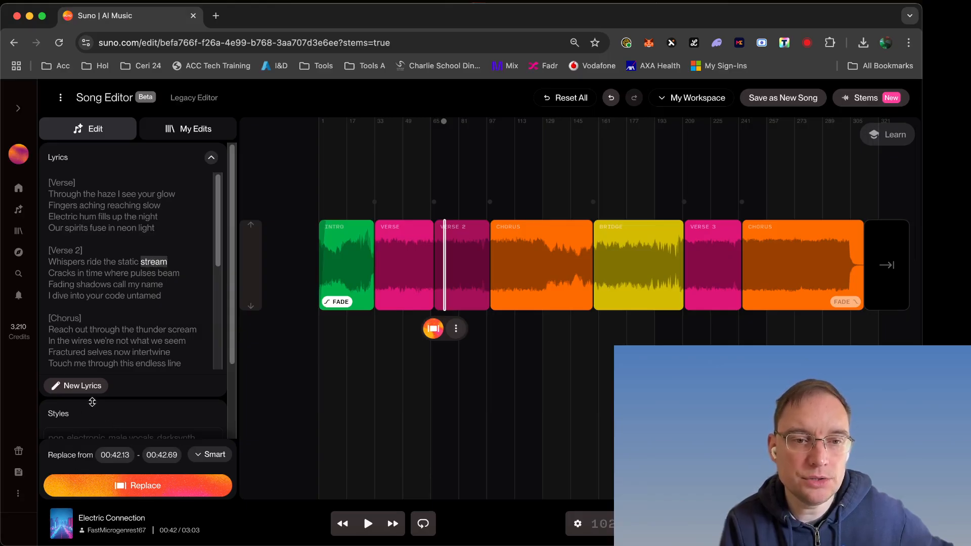
pyautogui.moveTo(233, 350)
pyautogui.mouseDown()
pyautogui.moveTo(236, 380)
pyautogui.moveTo(235, 332)
pyautogui.mouseUp()
pyautogui.scroll(-5, 235, 354)
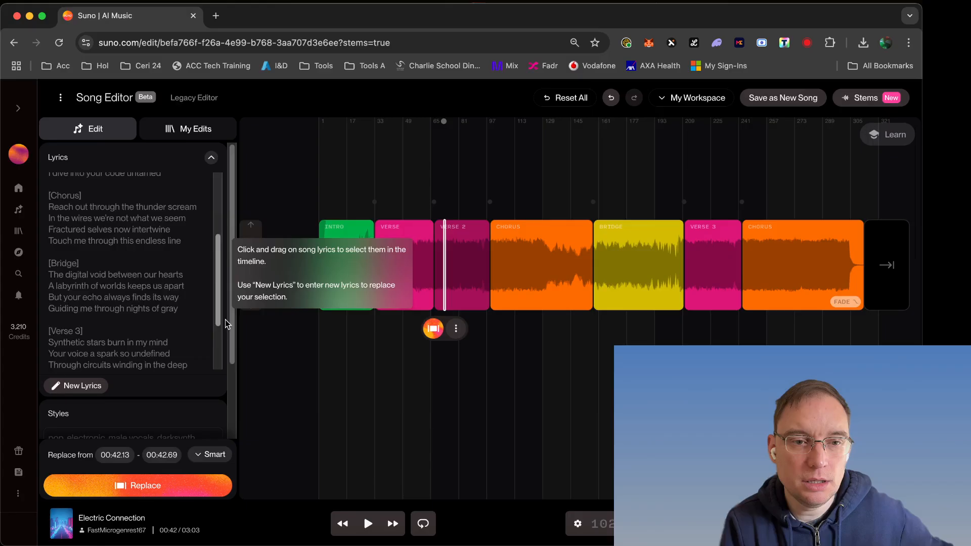
pyautogui.scroll(5, 192, 354)
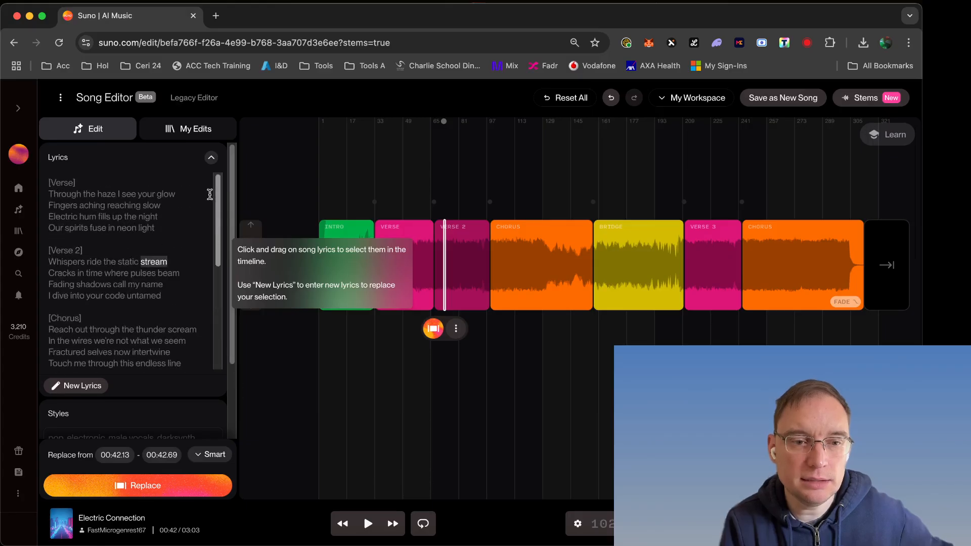
# Enter "beam" as the new lyric for the selected word "stream", generate the replacement, and regenerate it.
pyautogui.click(83, 386)
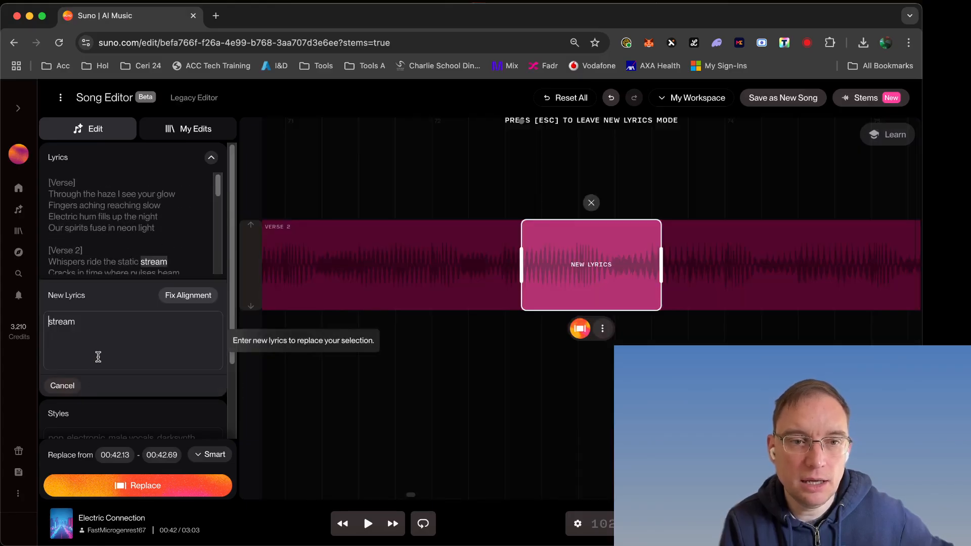
pyautogui.doubleClick(69, 322)
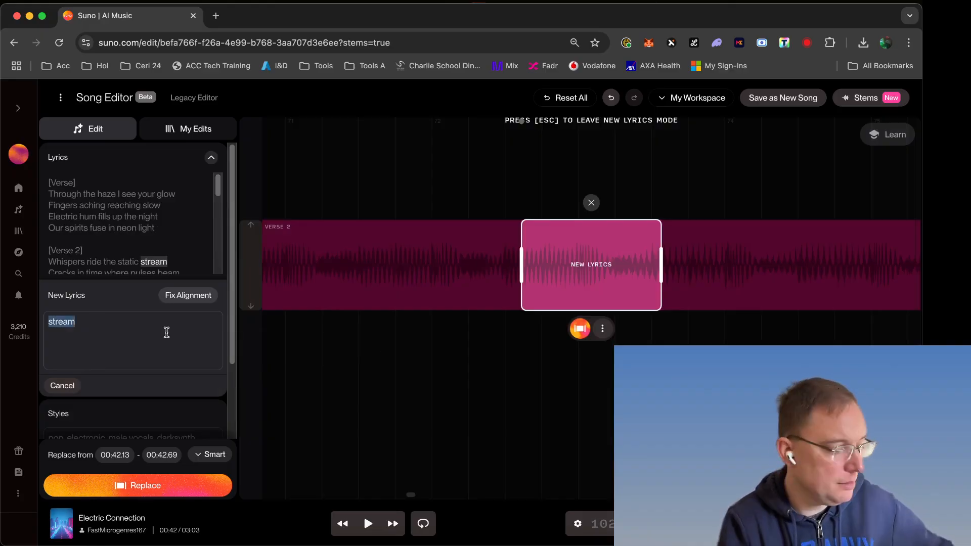
pyautogui.write('b')
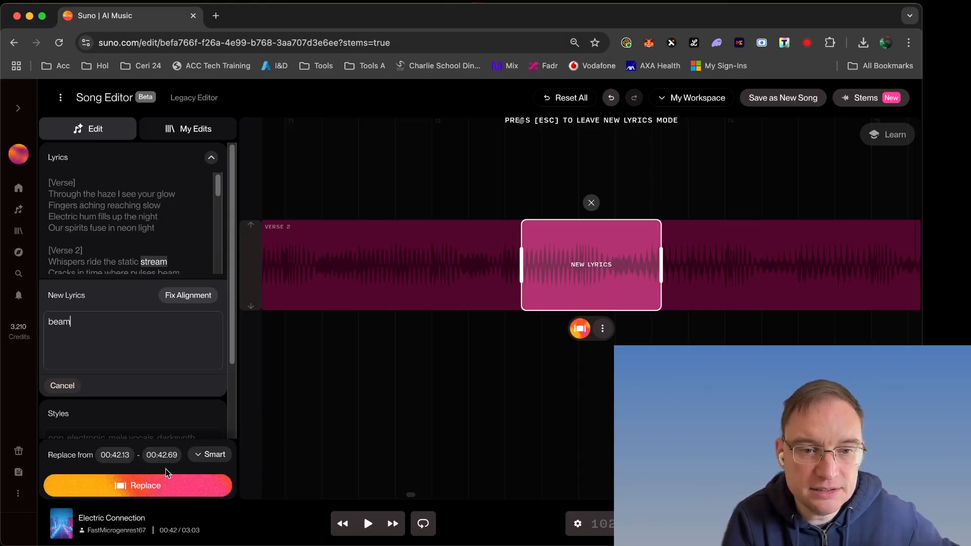
pyautogui.click(145, 485)
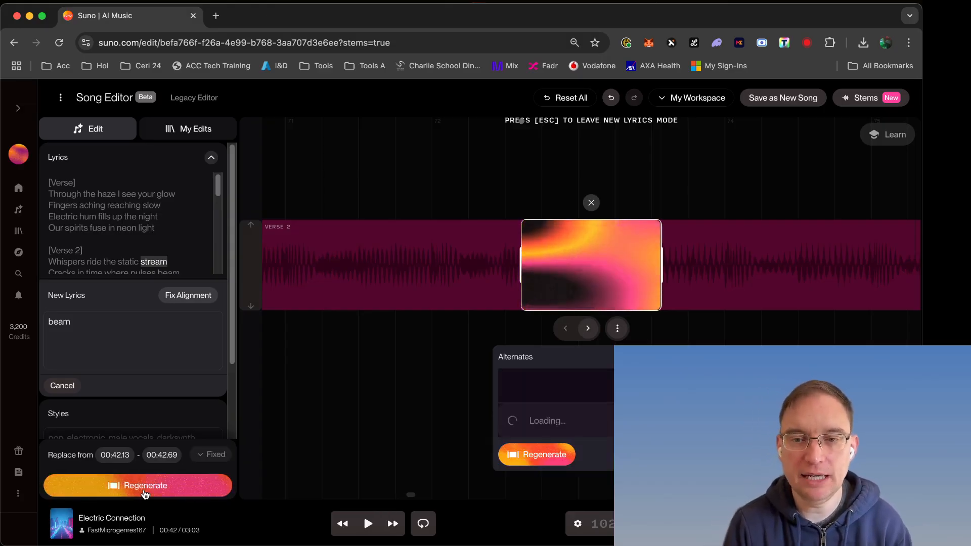
pyautogui.click(145, 485)
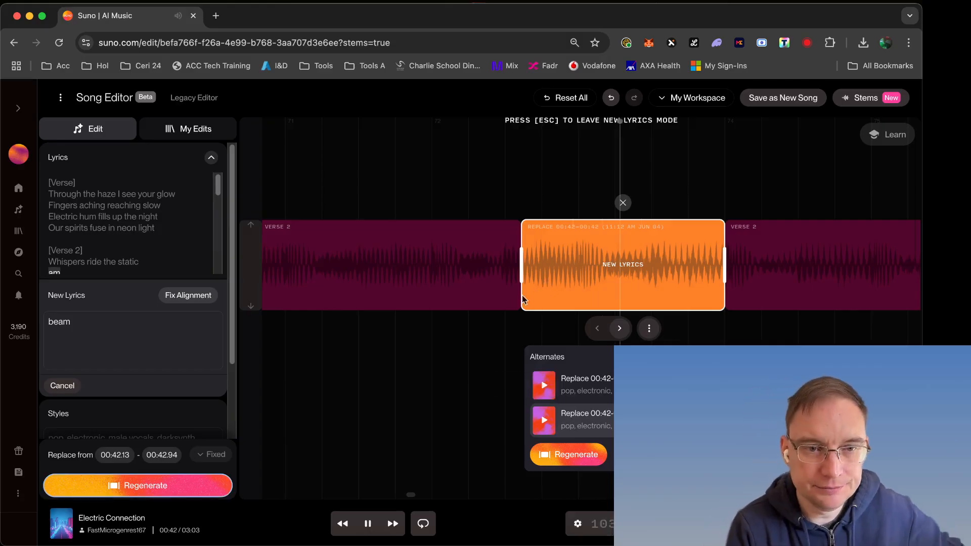
# Listen to the replaced lyric in Verse 2, starting playback from points shortly before it between about 00:40 and 00:41.
pyautogui.click(362, 254)
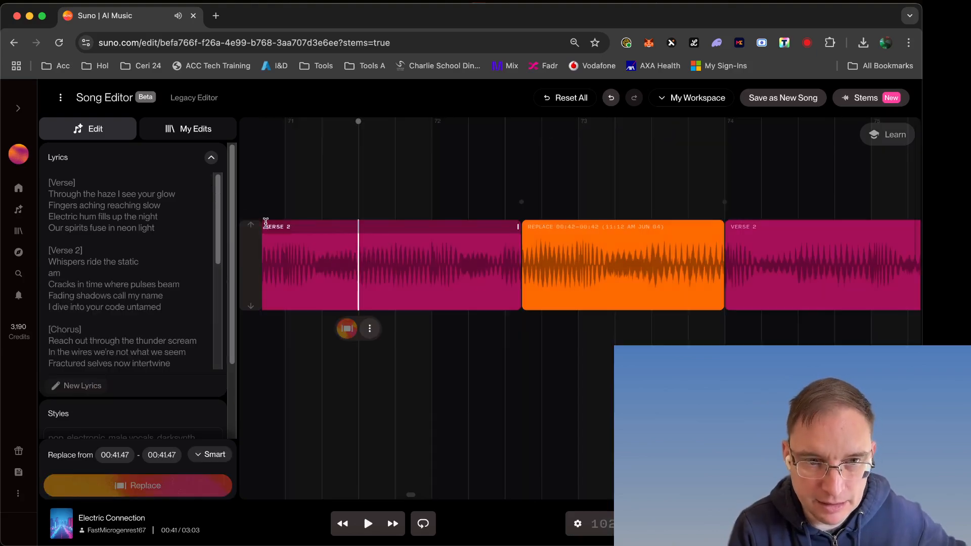
pyautogui.press('space')
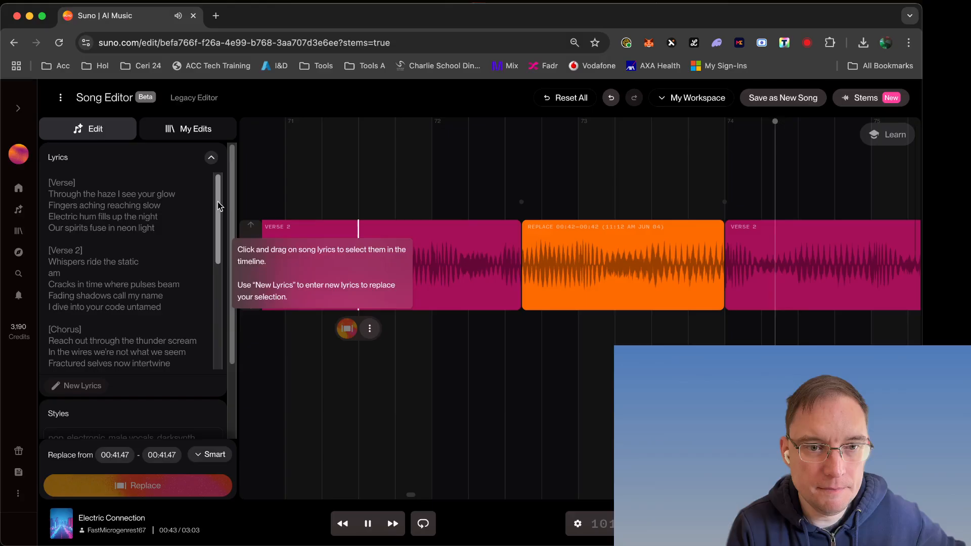
pyautogui.click(286, 243)
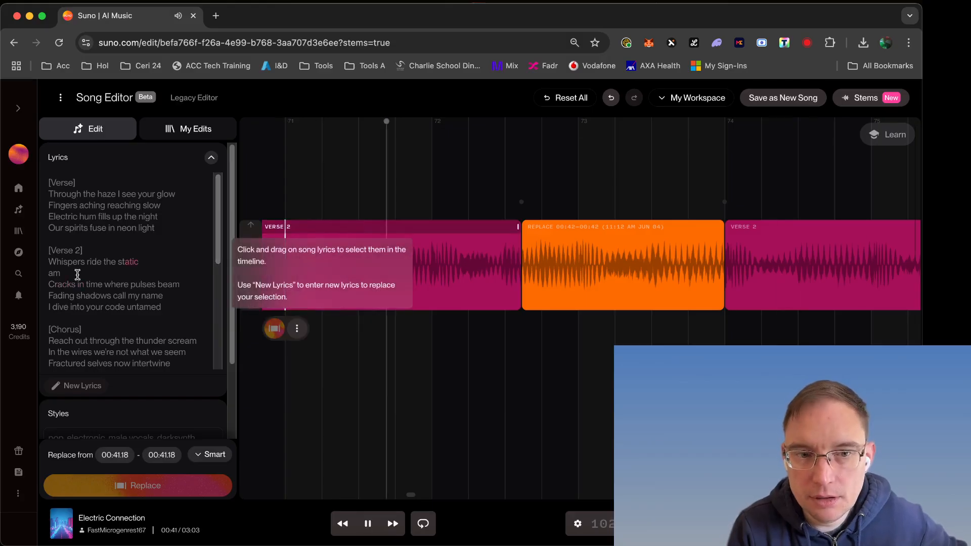
pyautogui.press('space')
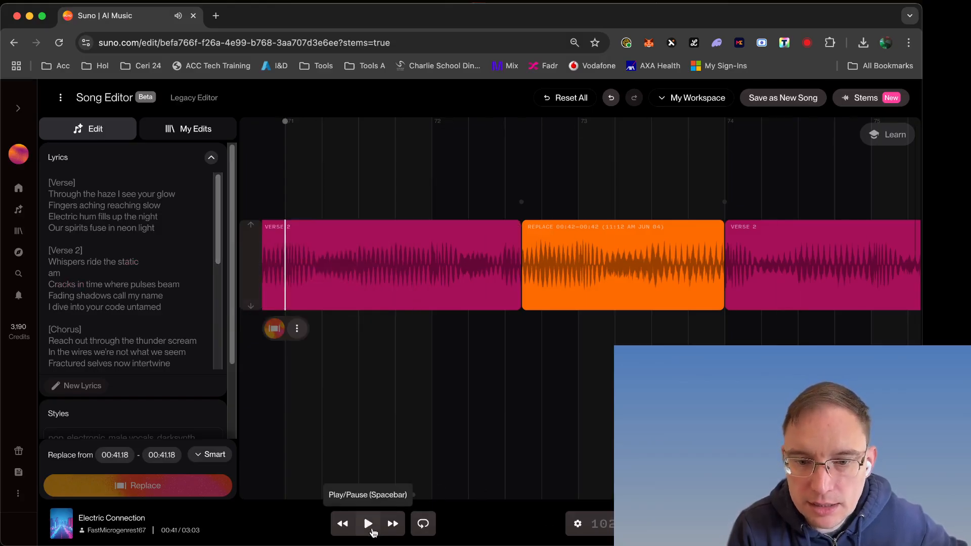
pyautogui.moveTo(860, 524); pyautogui.dragTo(848, 524)
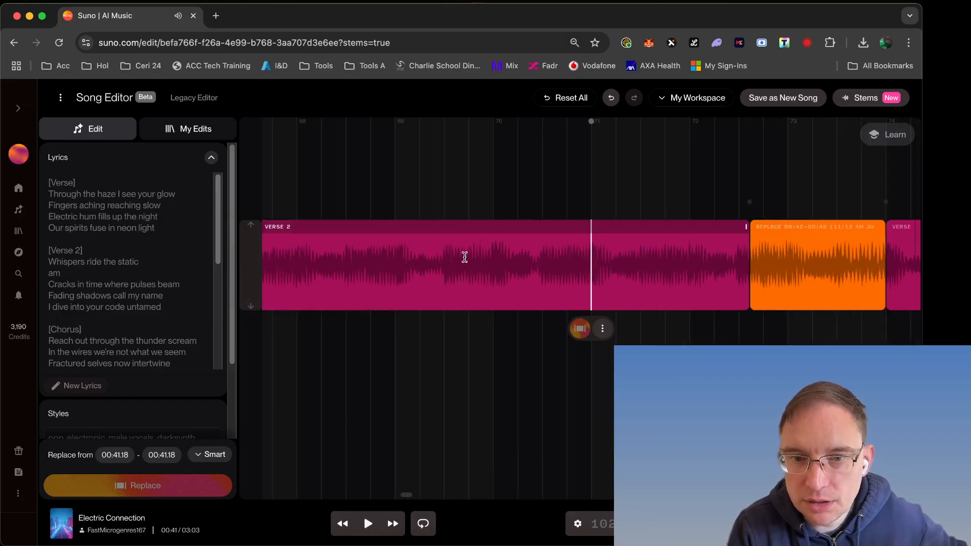
pyautogui.click(444, 259)
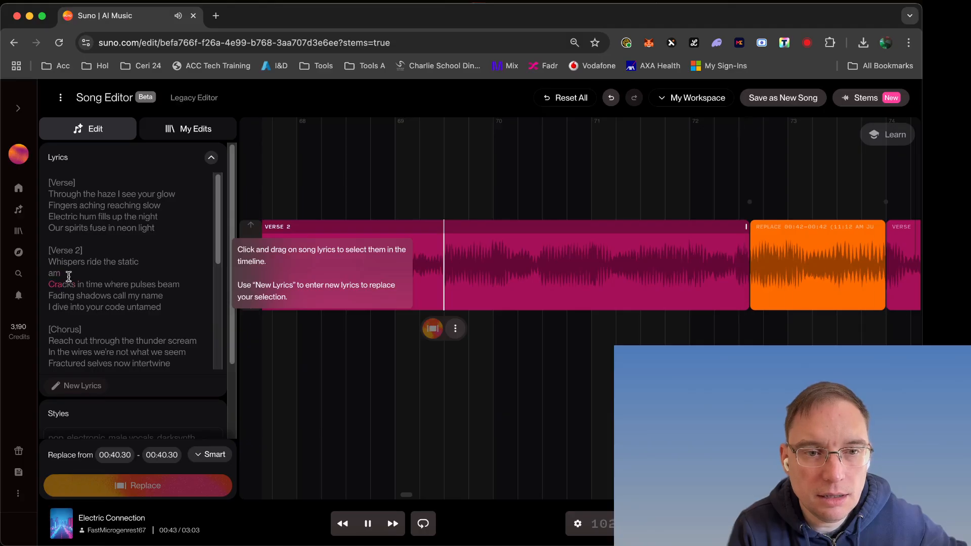
pyautogui.press('space')
pyautogui.press('space')
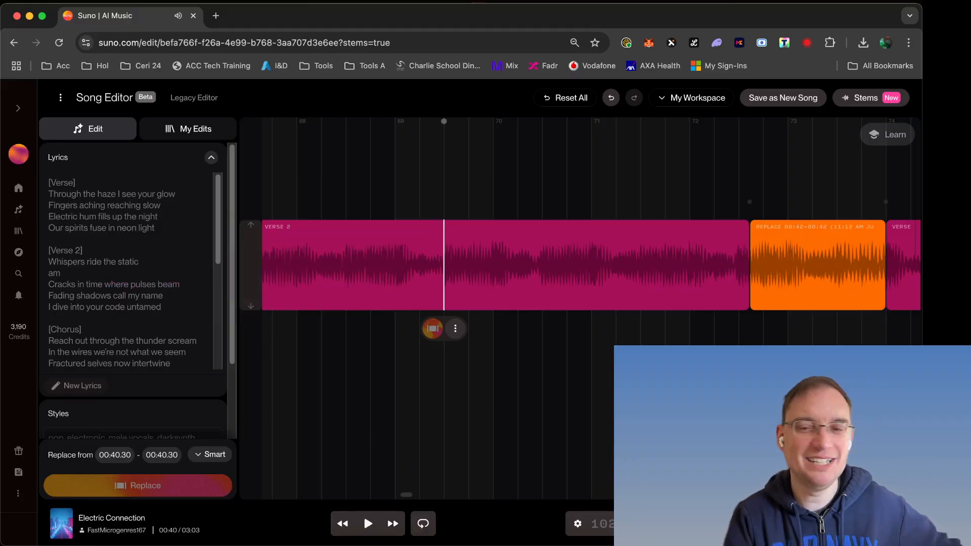
# Replay the replaced passage from 00:40.30 with more of the neighbouring Verse and Verse 2 sections in view.
pyautogui.press('space')
pyautogui.press('-')
pyautogui.press('-')
pyautogui.press('-')
pyautogui.press('-')
pyautogui.press('-')
pyautogui.press('-')
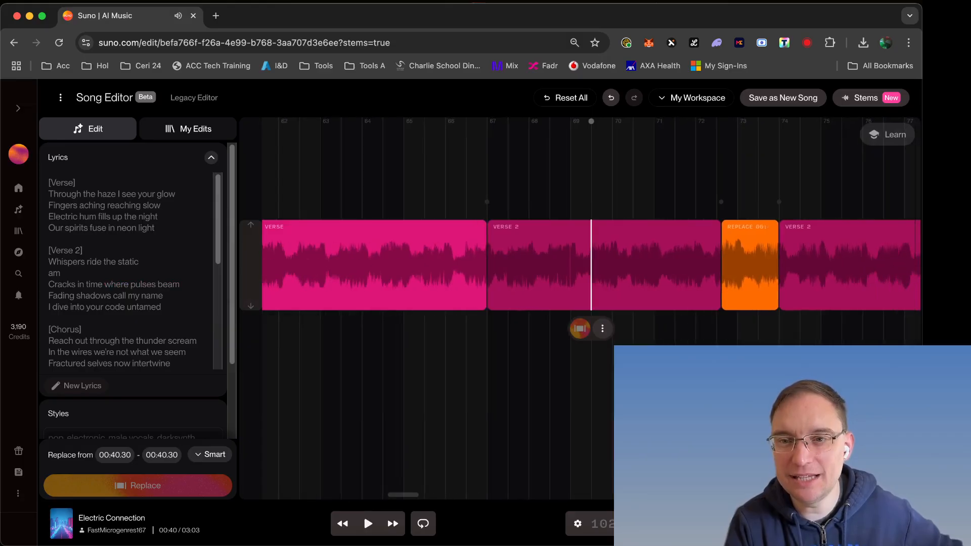
pyautogui.press('space')
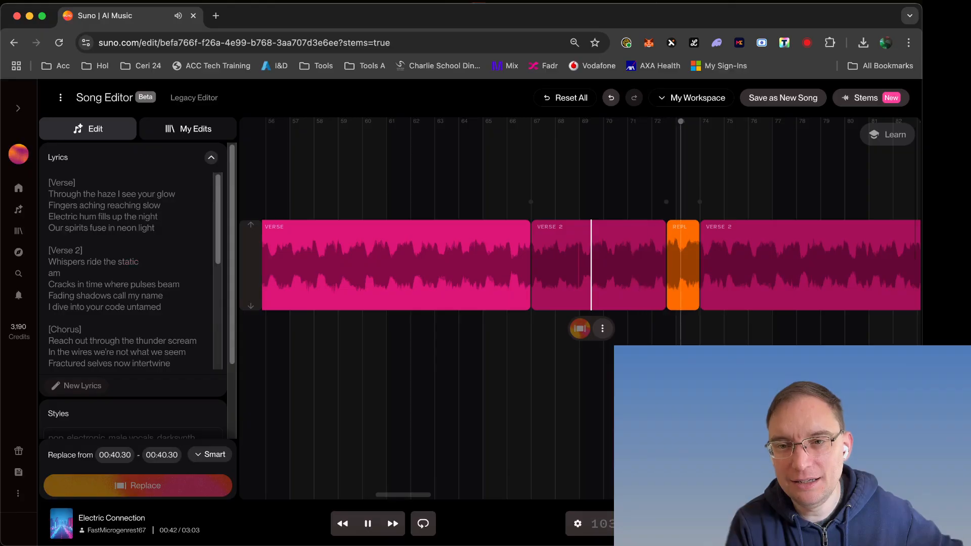
pyautogui.press('space')
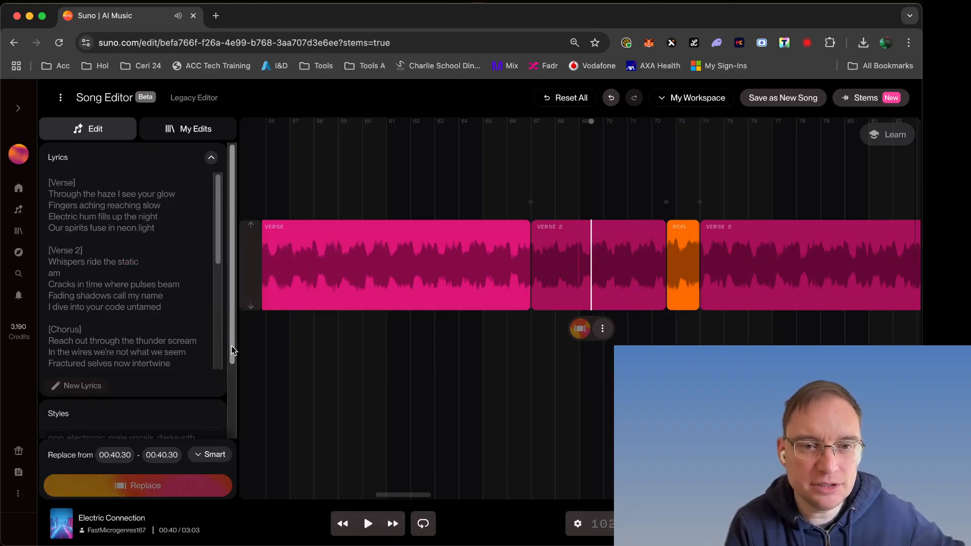
# Move the boundary between the Intro and the Verse earlier, to about 00:14.
pyautogui.moveTo(232, 349); pyautogui.dragTo(214, 273)
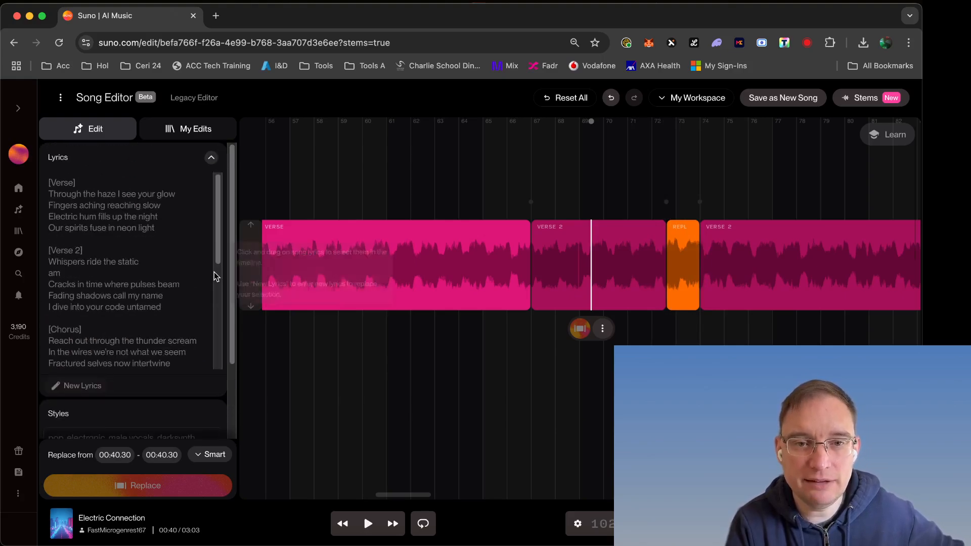
pyautogui.hscroll(-3, 445, 390)
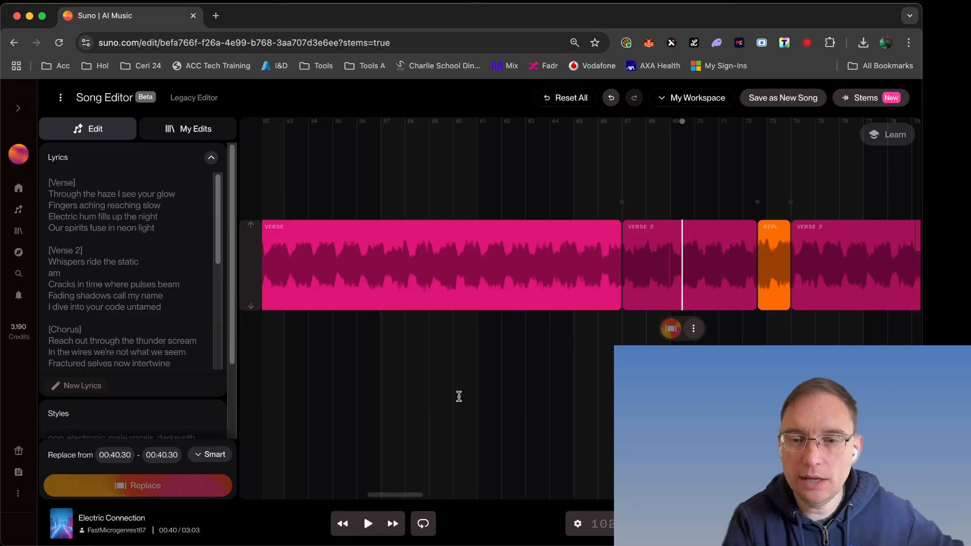
pyautogui.scroll(-8, 445, 390)
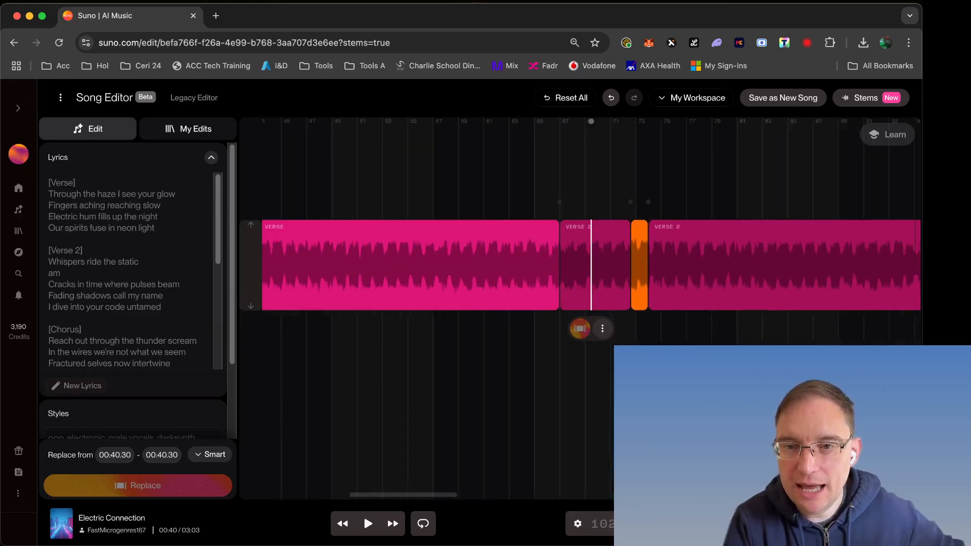
pyautogui.scroll(-3, 496, 297)
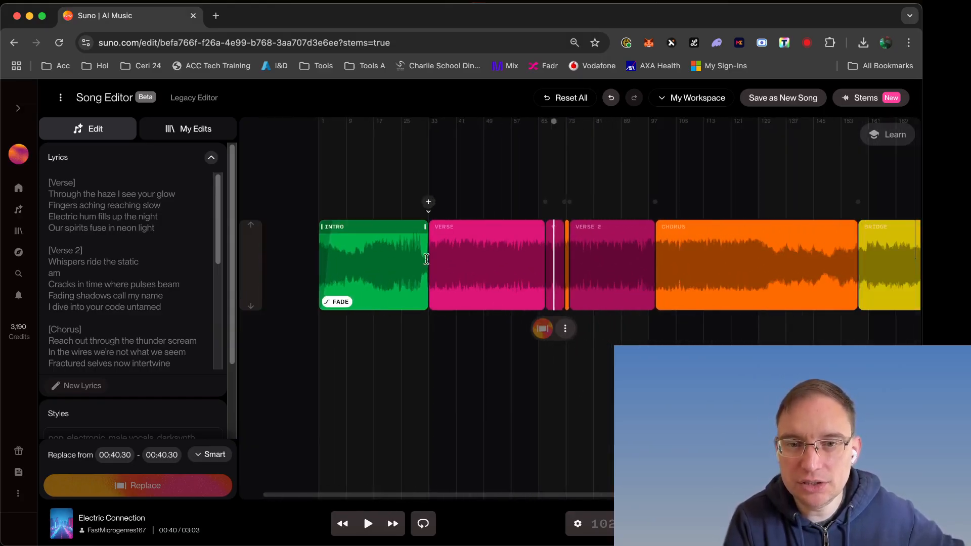
pyautogui.click(408, 261)
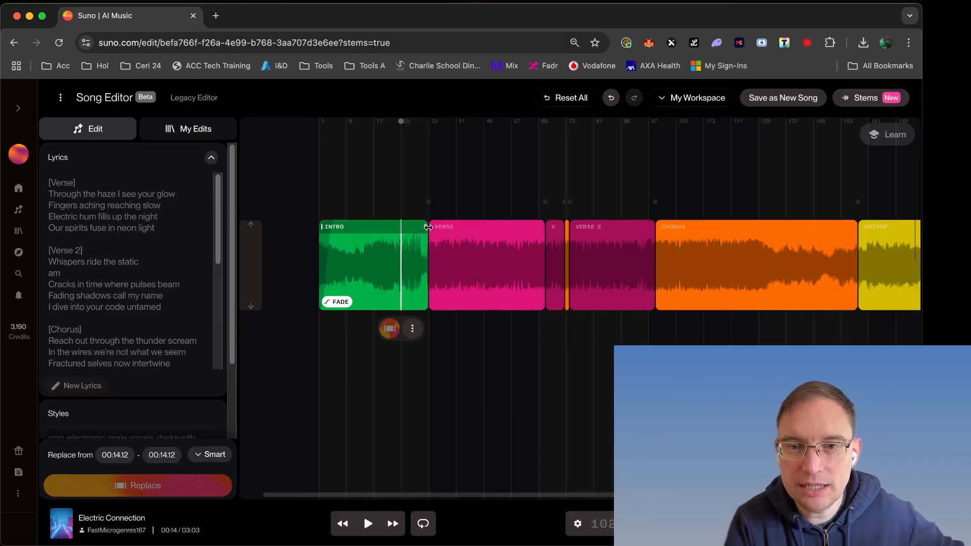
pyautogui.moveTo(428, 228); pyautogui.dragTo(401, 229)
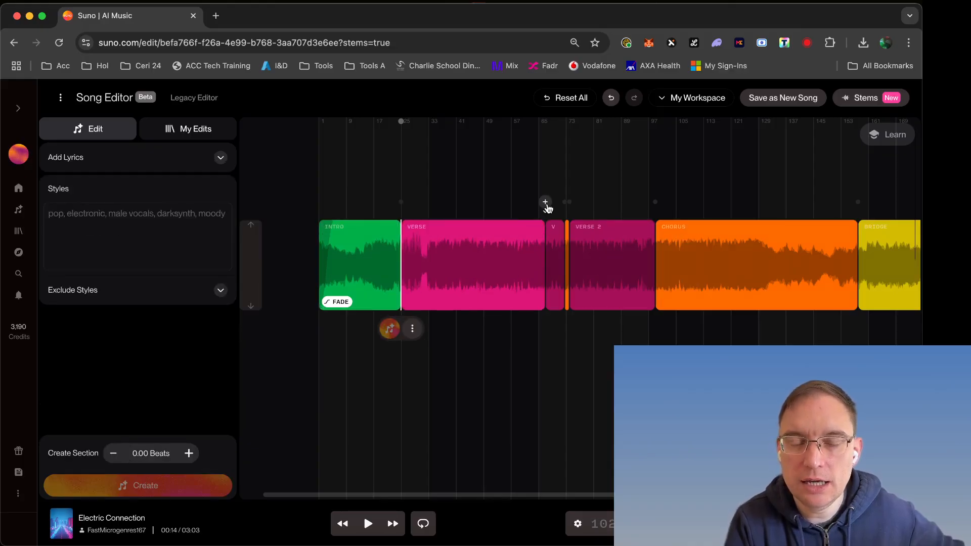
# Insert a 32-beat section between the Verse and Verse 2, and generate its audio.
pyautogui.click(546, 203)
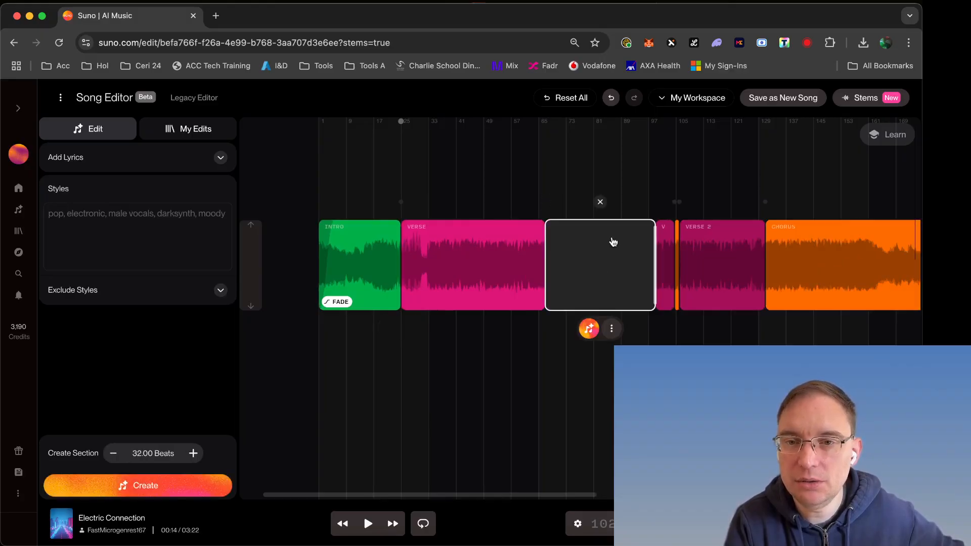
pyautogui.click(612, 331)
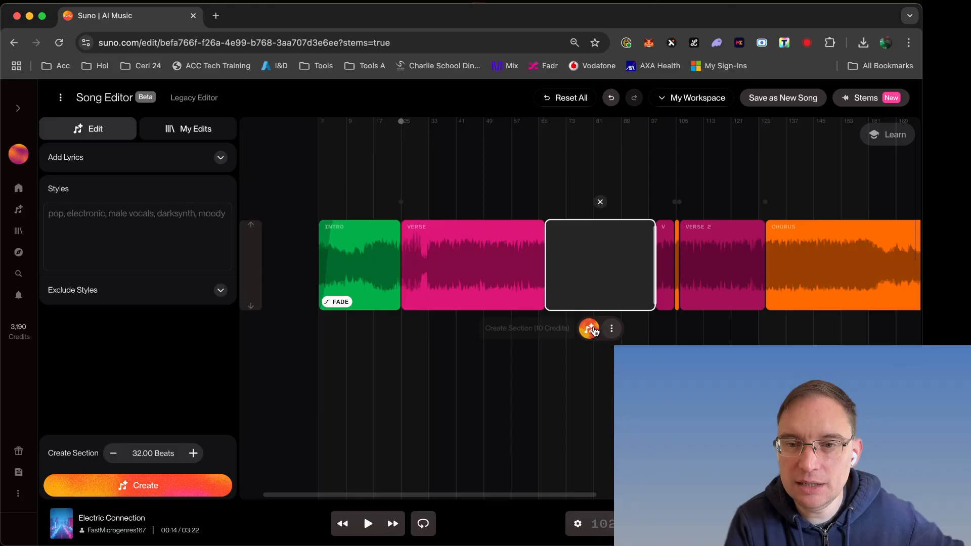
pyautogui.click(591, 329)
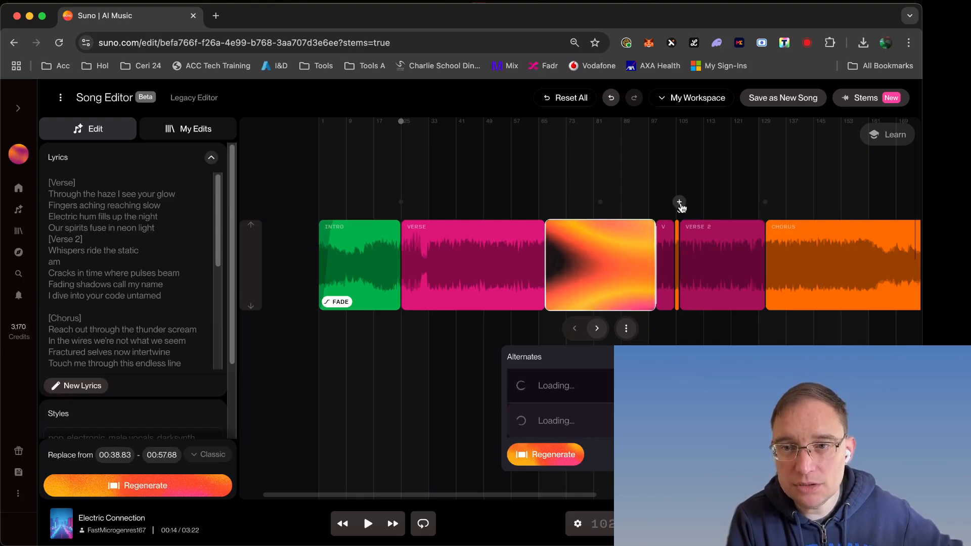
# Try adding a blank 32-beat section right after the replaced passage in Verse 2, and remove it.
pyautogui.click(679, 202)
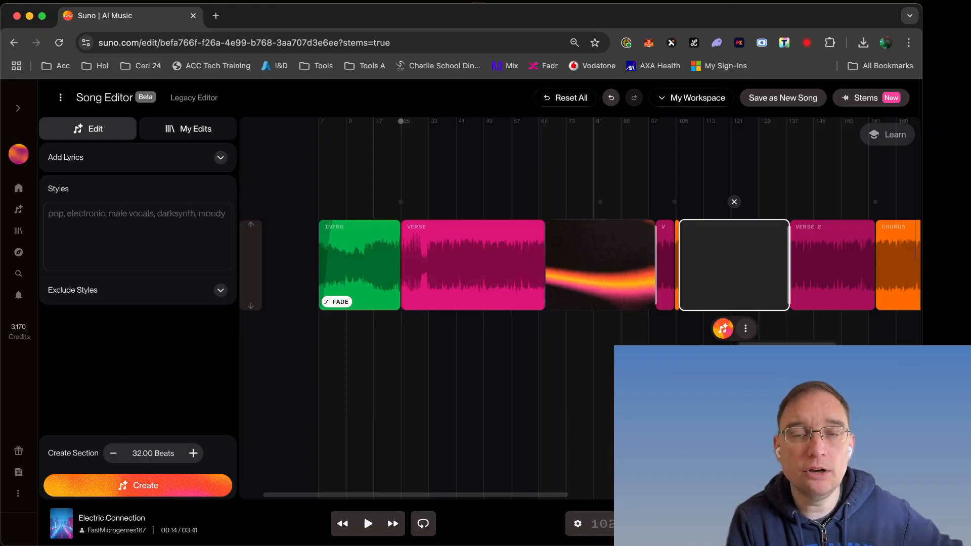
pyautogui.click(776, 374)
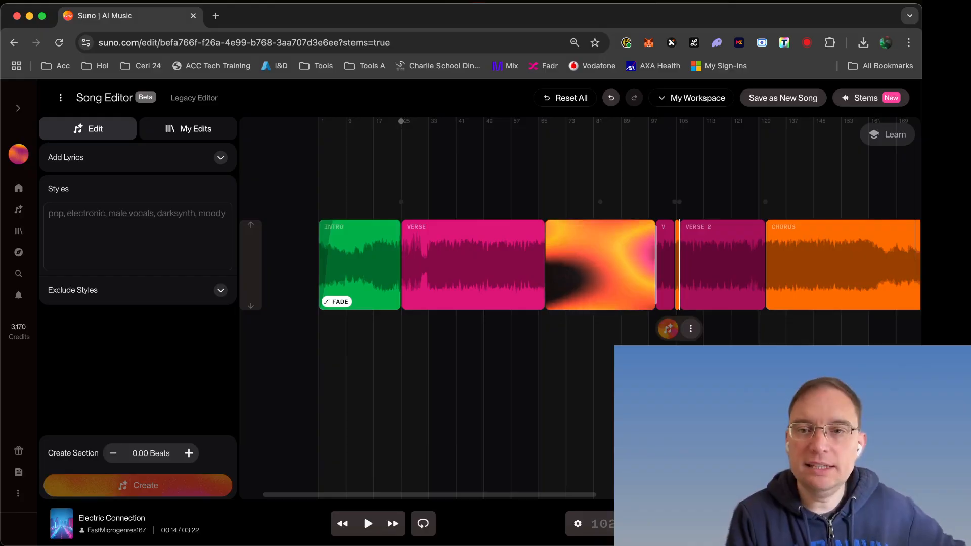
# Select the stretch from 01:01.79 to the song's end for extending, and review its lyrics and style settings.
pyautogui.hscroll(15, 580, 263)
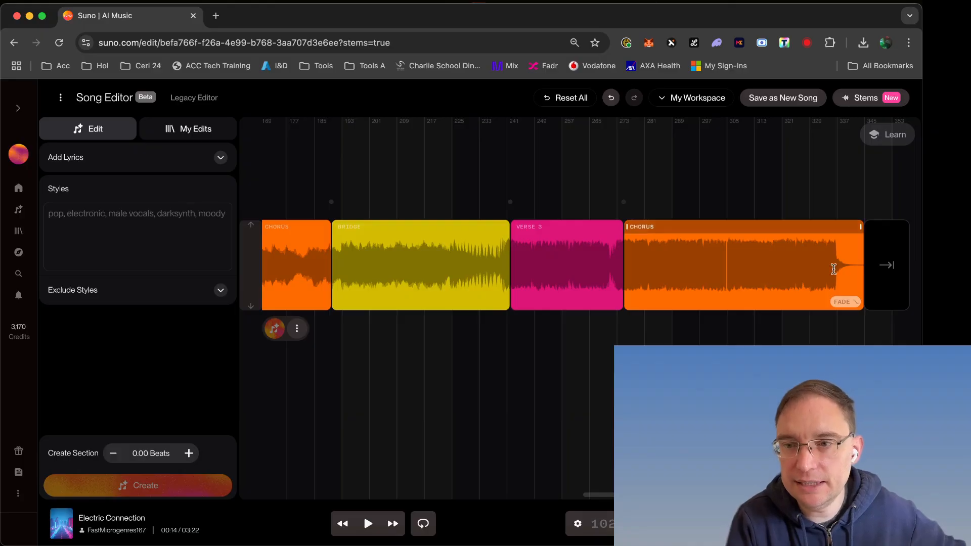
pyautogui.click(886, 266)
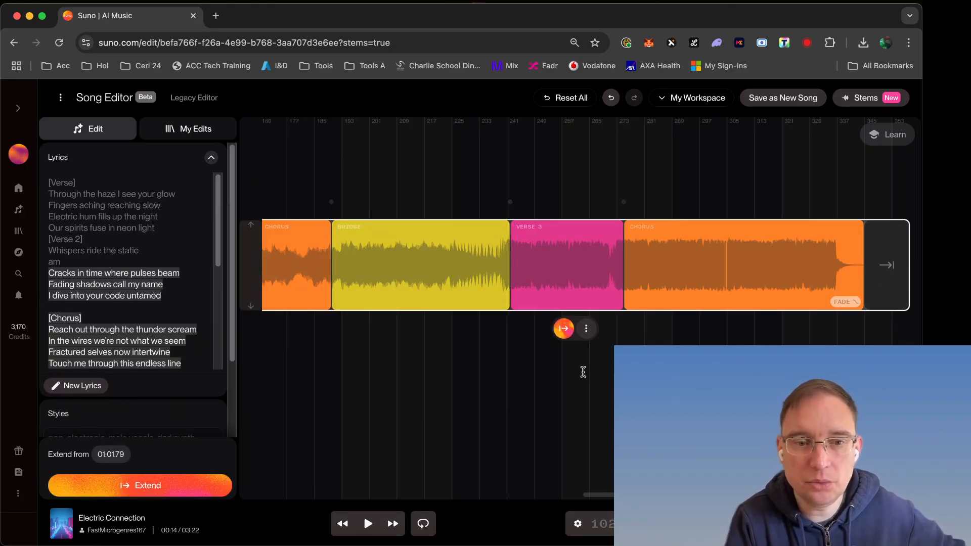
pyautogui.hscroll(-15, 583, 372)
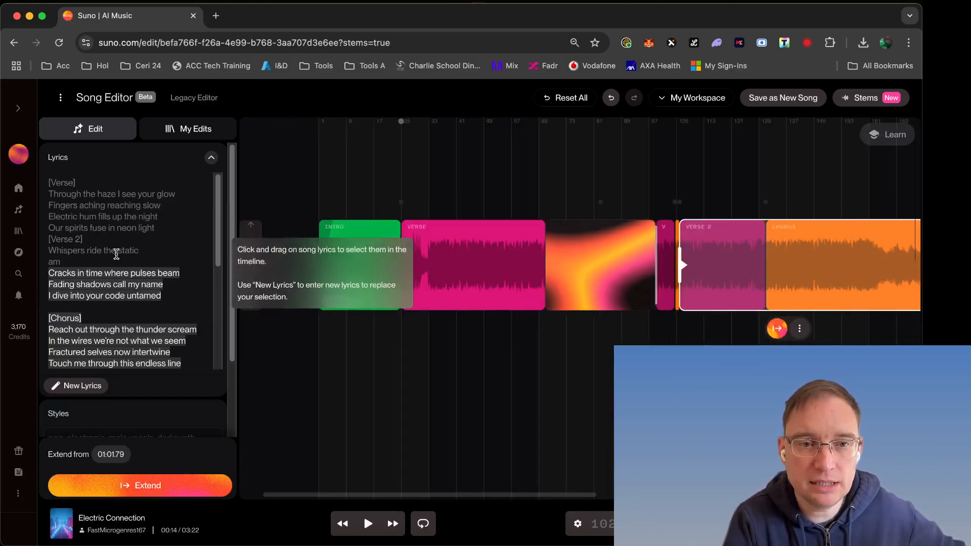
pyautogui.scroll(-3, 145, 380)
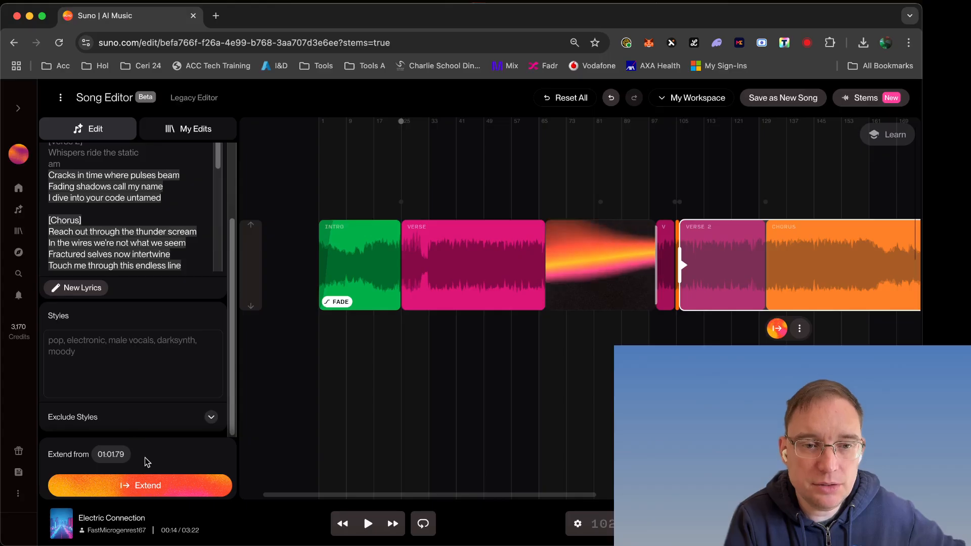
pyautogui.scroll(3, 144, 280)
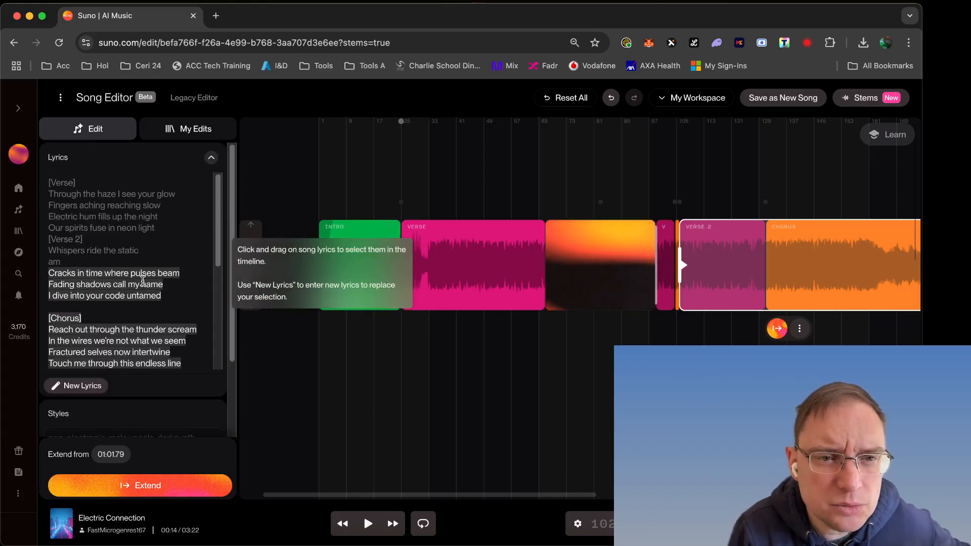
pyautogui.moveTo(449, 493); pyautogui.dragTo(763, 493)
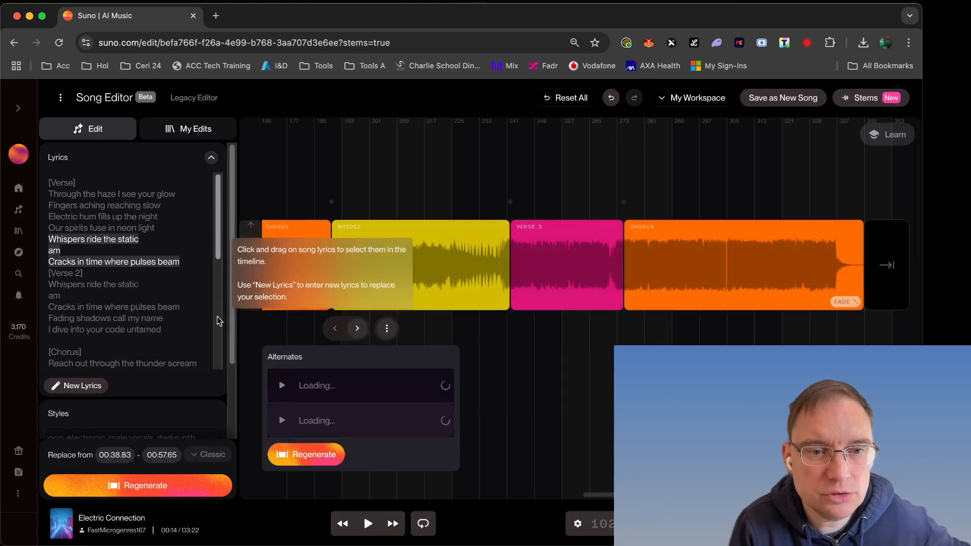
# Select the word "name" in the Verse 2 lyrics, and set the song extension to start there at 01:10.29.
pyautogui.doubleClick(153, 317)
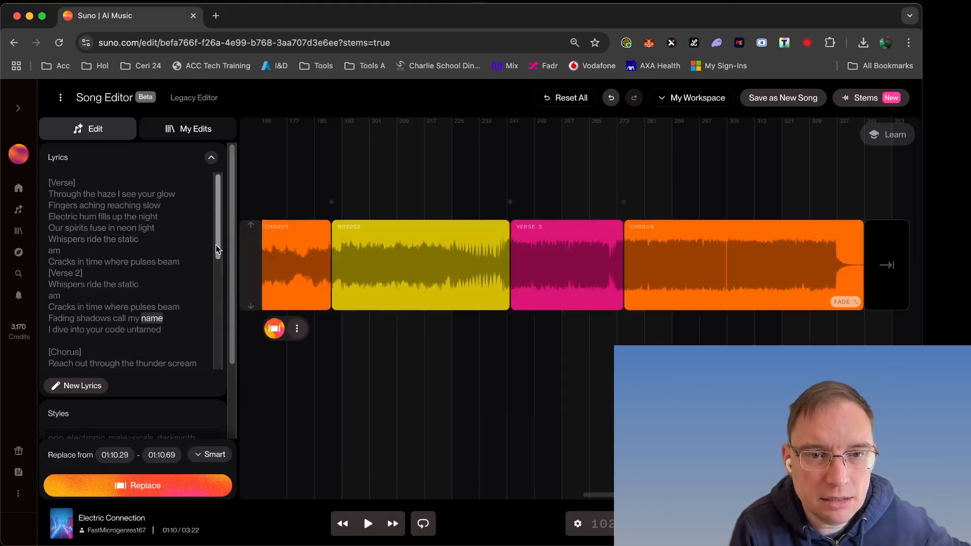
pyautogui.moveTo(217, 249); pyautogui.dragTo(232, 370)
pyautogui.scroll(-3, 234, 358)
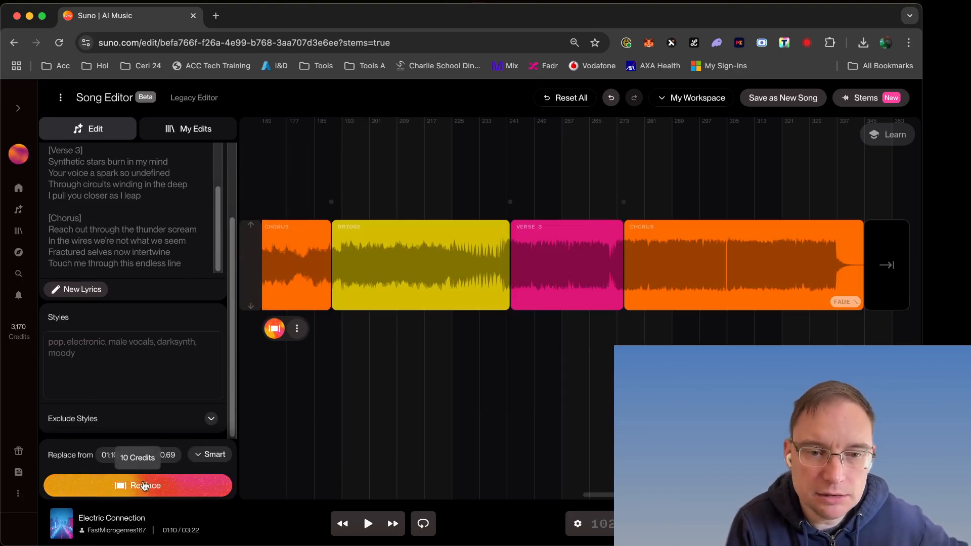
pyautogui.click(885, 274)
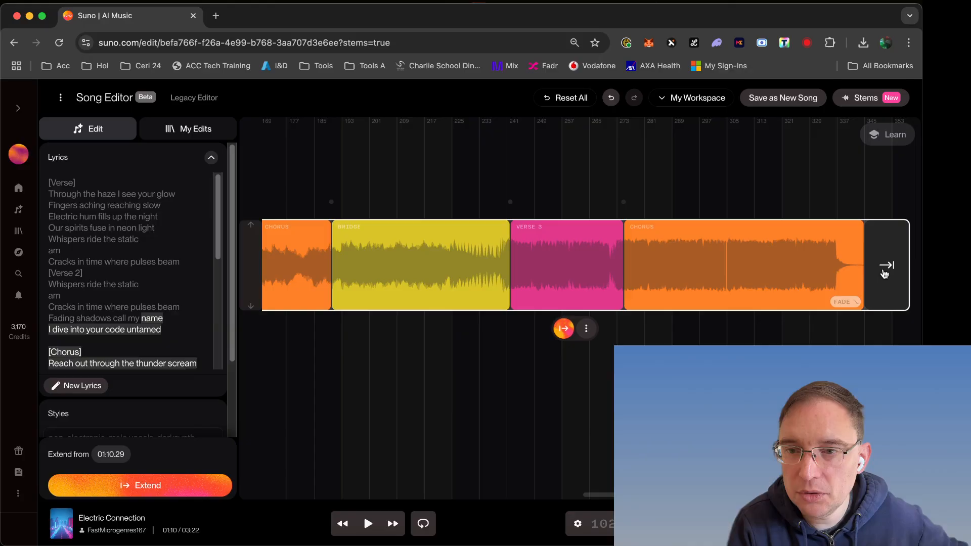
# Generate the song extension from 01:10.29 in place of the rest of the song.
pyautogui.click(881, 294)
pyautogui.click(890, 266)
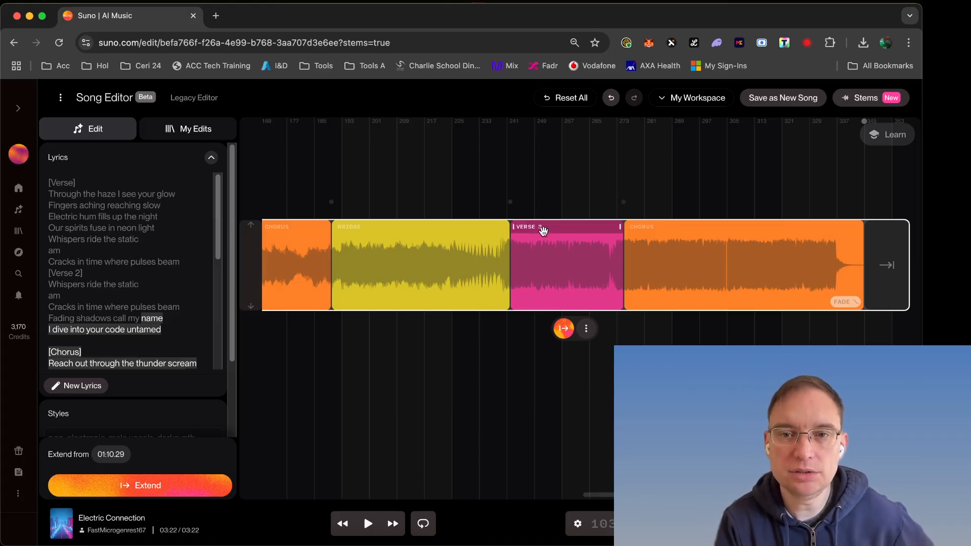
pyautogui.moveTo(544, 231); pyautogui.dragTo(398, 227)
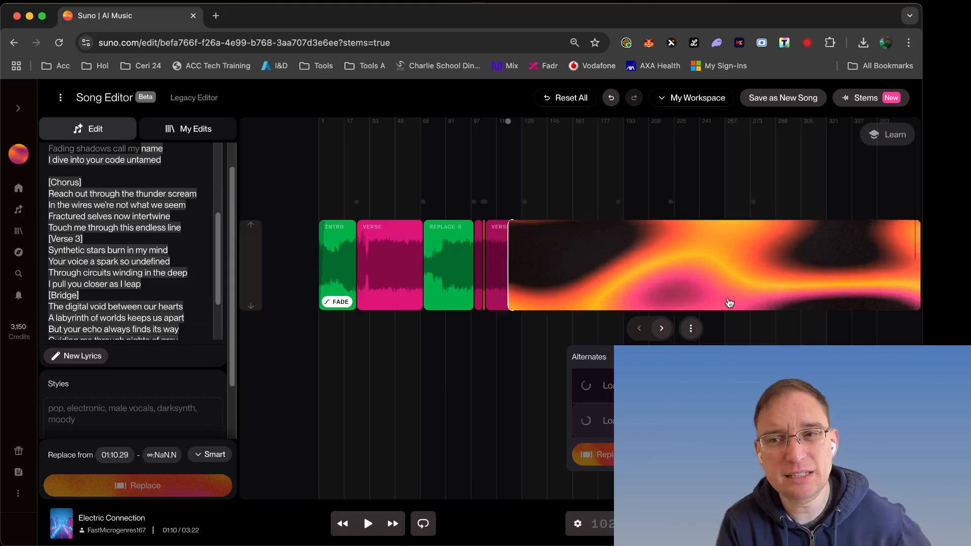
# Show the Song Editor's learning tips, and look through the list of previously generated edits.
pyautogui.click(876, 146)
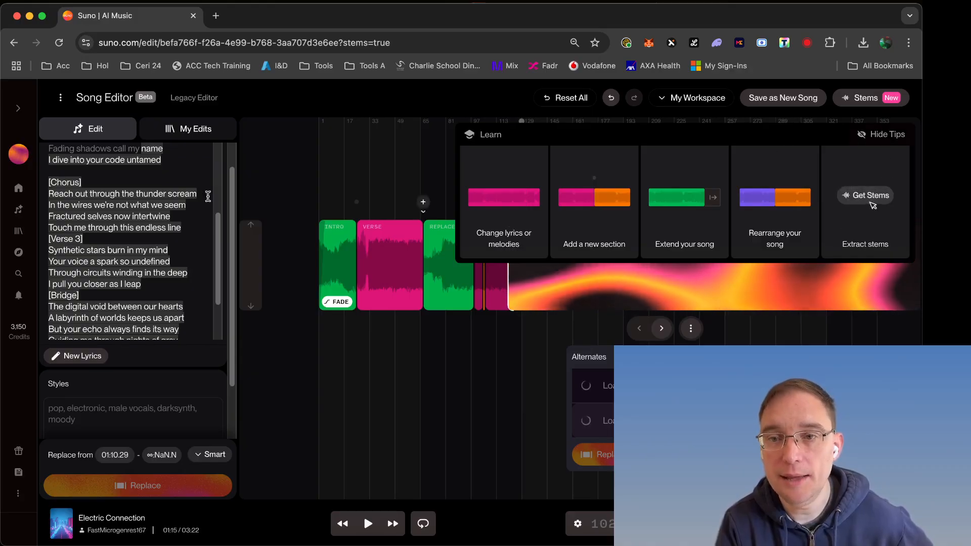
pyautogui.click(311, 189)
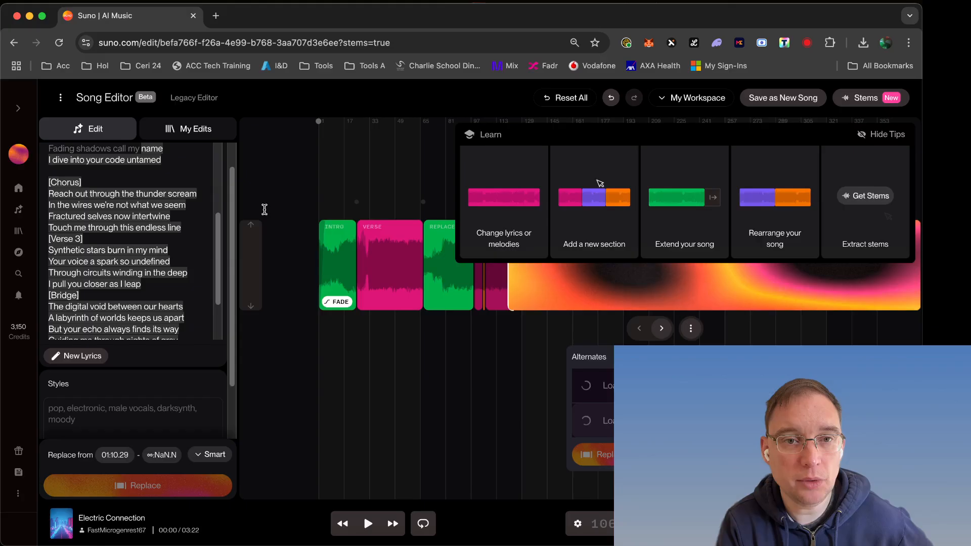
pyautogui.click(186, 131)
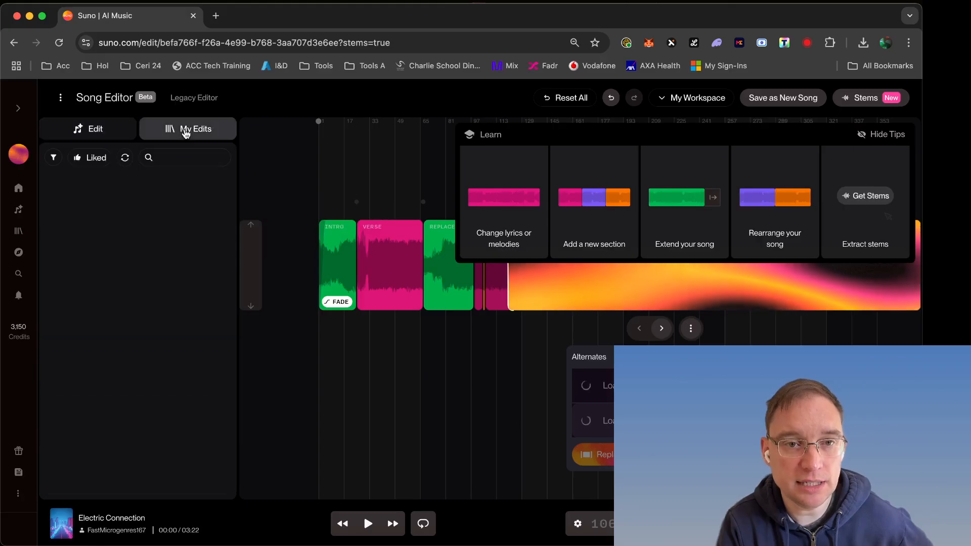
pyautogui.click(95, 132)
pyautogui.click(177, 134)
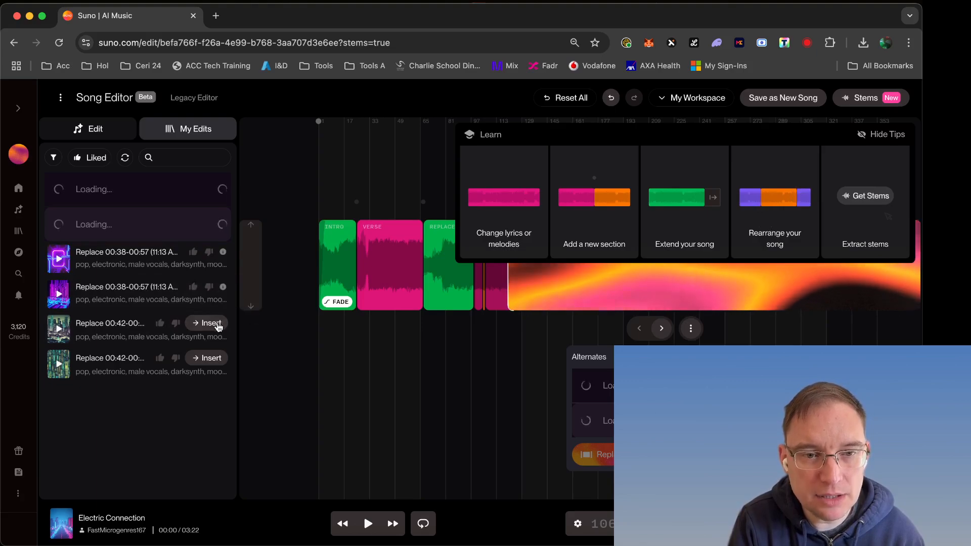
# Reduce the track's height slightly, and return from the edits list to the lyrics and style settings with the tips hidden.
pyautogui.moveTo(249, 309)
pyautogui.mouseDown()
pyautogui.moveTo(250, 349)
pyautogui.moveTo(250, 294)
pyautogui.moveTo(262, 412)
pyautogui.moveTo(251, 302)
pyautogui.mouseUp()
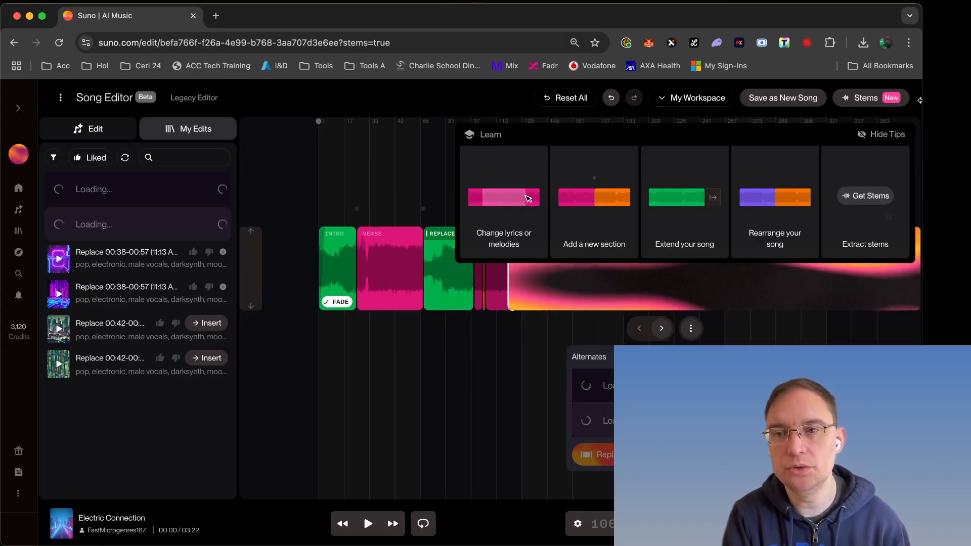
pyautogui.click(883, 134)
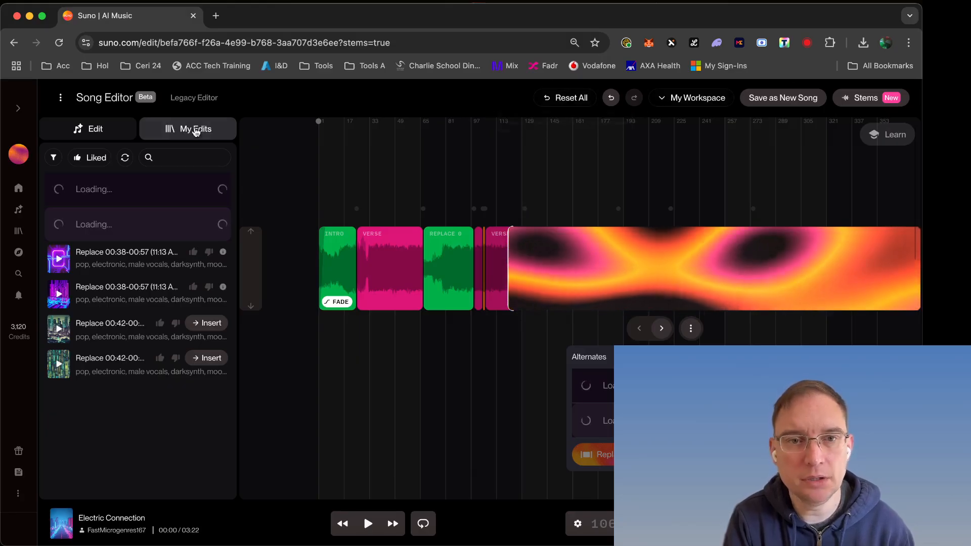
pyautogui.click(99, 131)
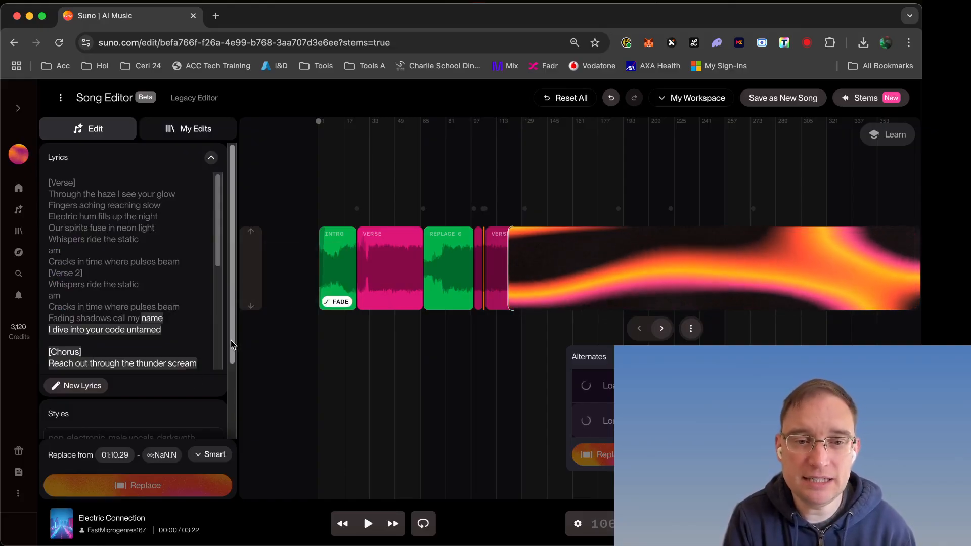
pyautogui.moveTo(230, 341); pyautogui.dragTo(226, 202)
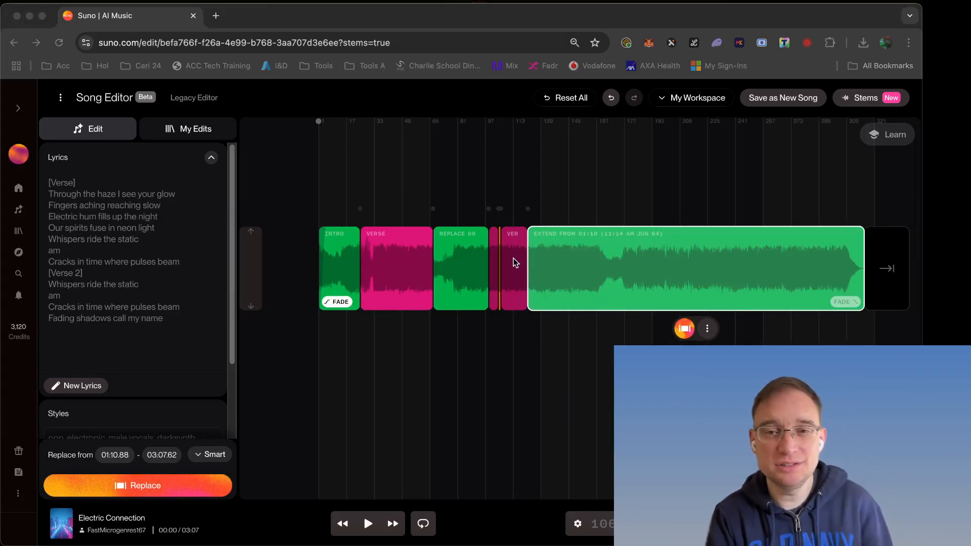
# Play the transition from Verse 2 into the extended section around 01:10.
pyautogui.click(506, 204)
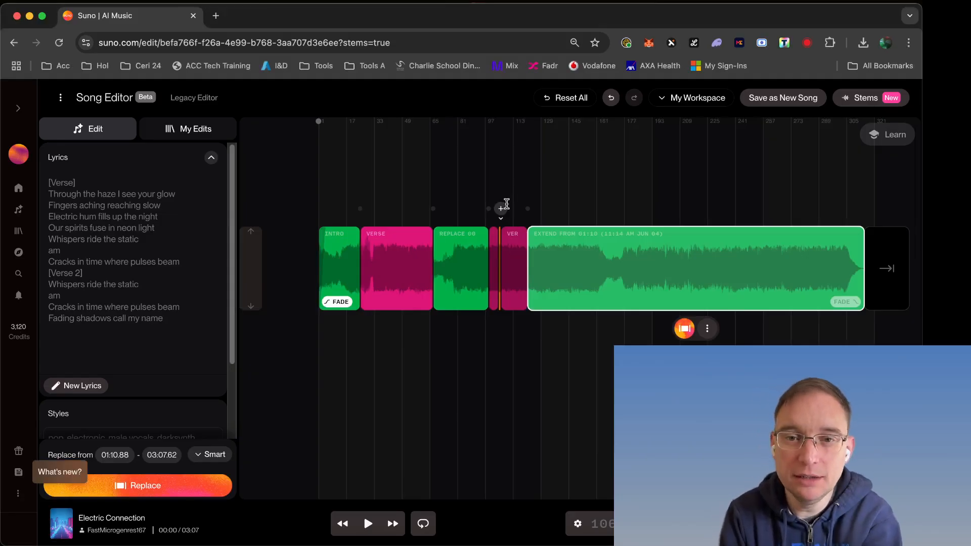
pyautogui.click(513, 224)
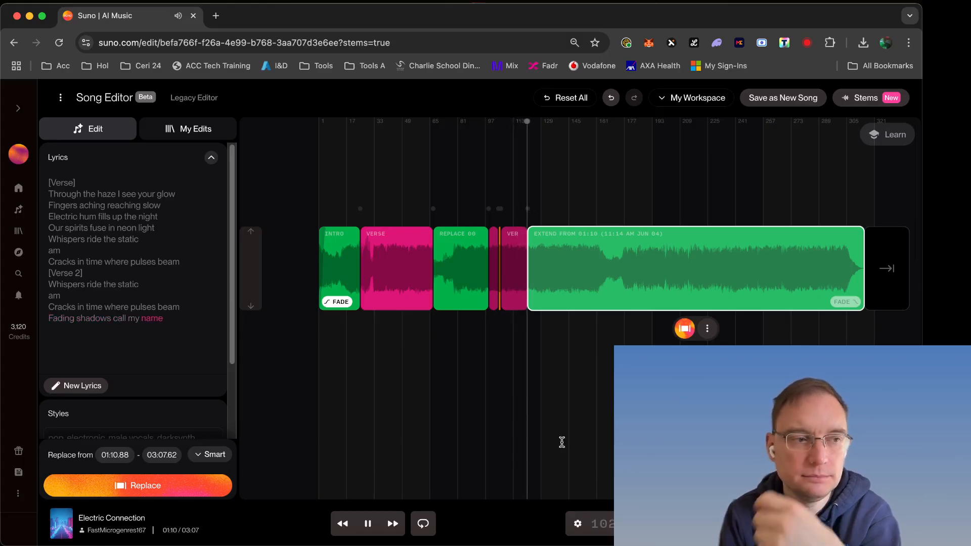
pyautogui.press('space')
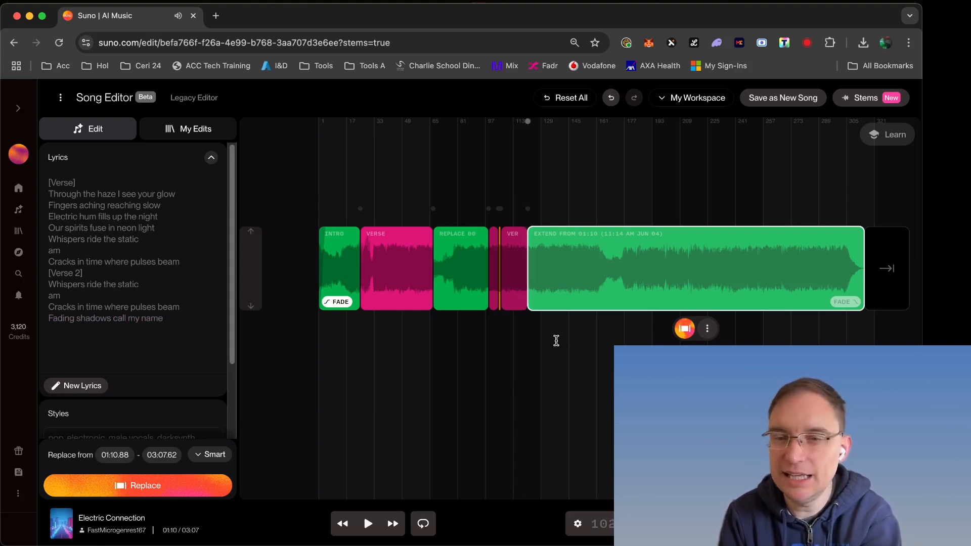
# Preview the extended section's ending from about 02:49, and add a fade-out at the song's end.
pyautogui.click(819, 270)
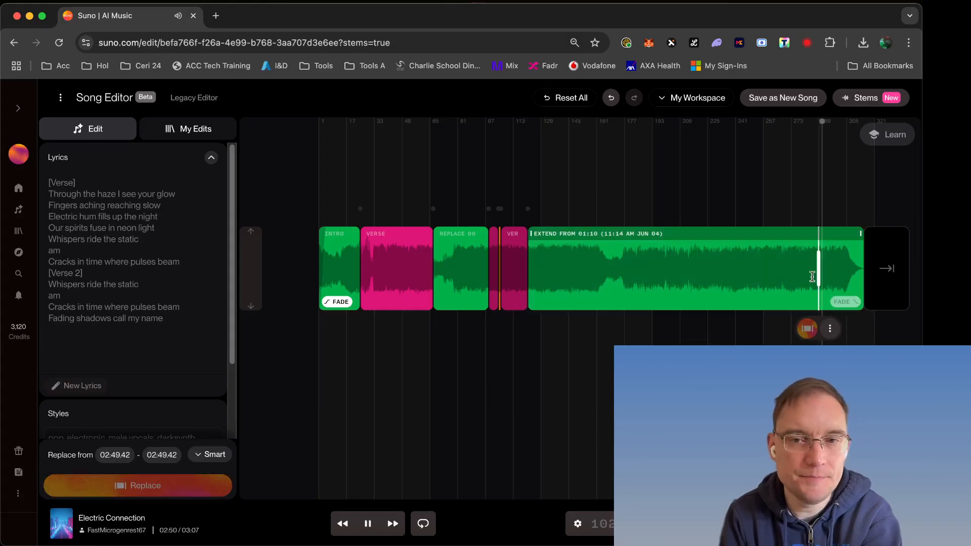
pyautogui.press('space')
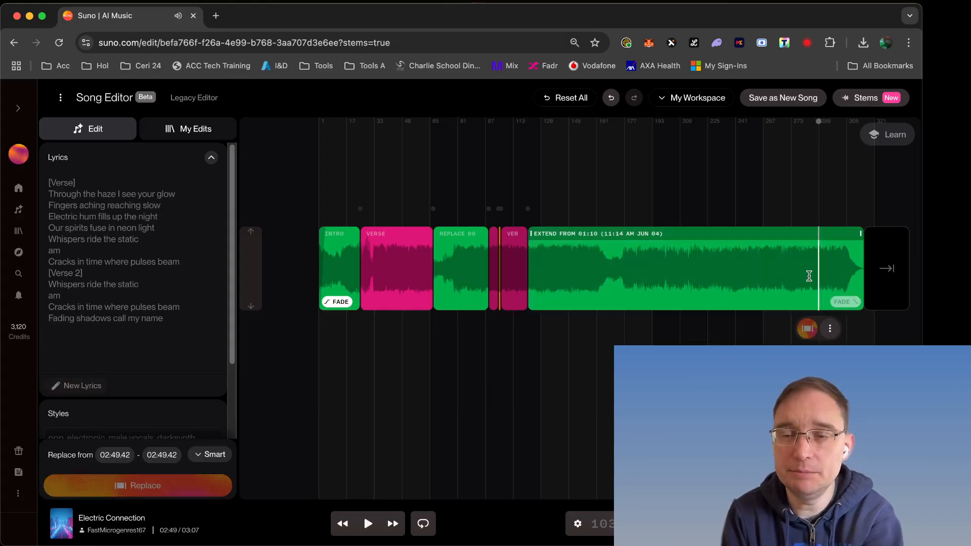
pyautogui.press('space')
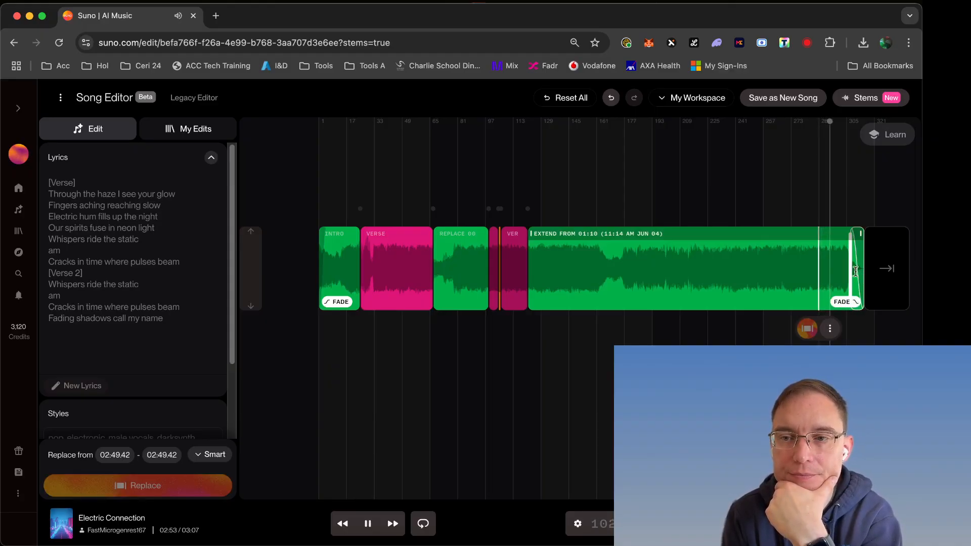
pyautogui.moveTo(855, 272)
pyautogui.mouseDown()
pyautogui.moveTo(819, 273)
pyautogui.moveTo(839, 277)
pyautogui.mouseUp()
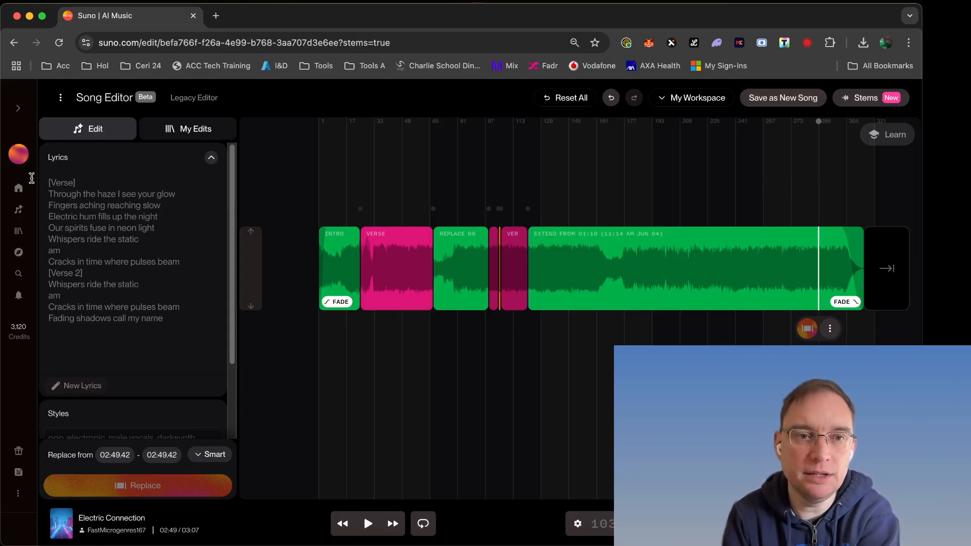
# Leave the editor for the song creation page, compare its Simple and Custom modes, and review the available model versions.
pyautogui.click(19, 187)
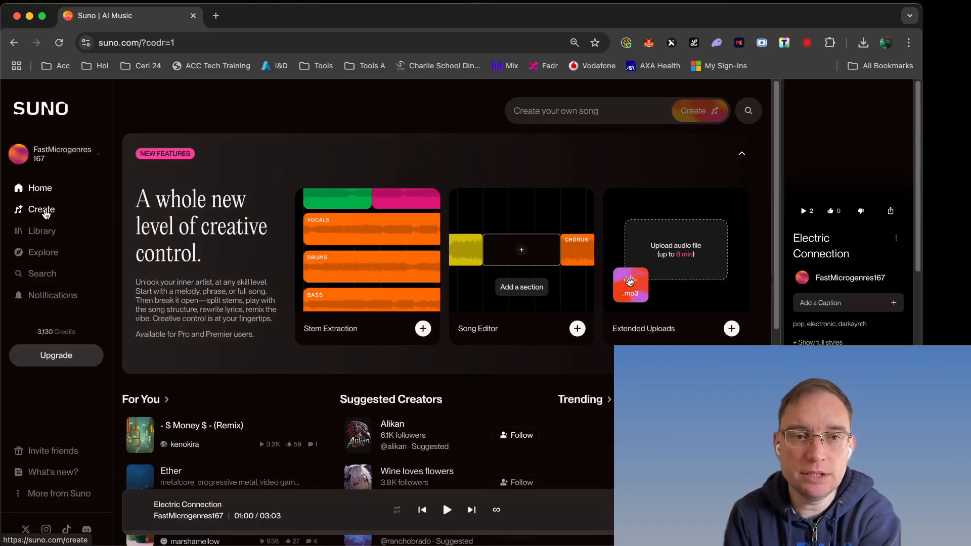
pyautogui.click(46, 214)
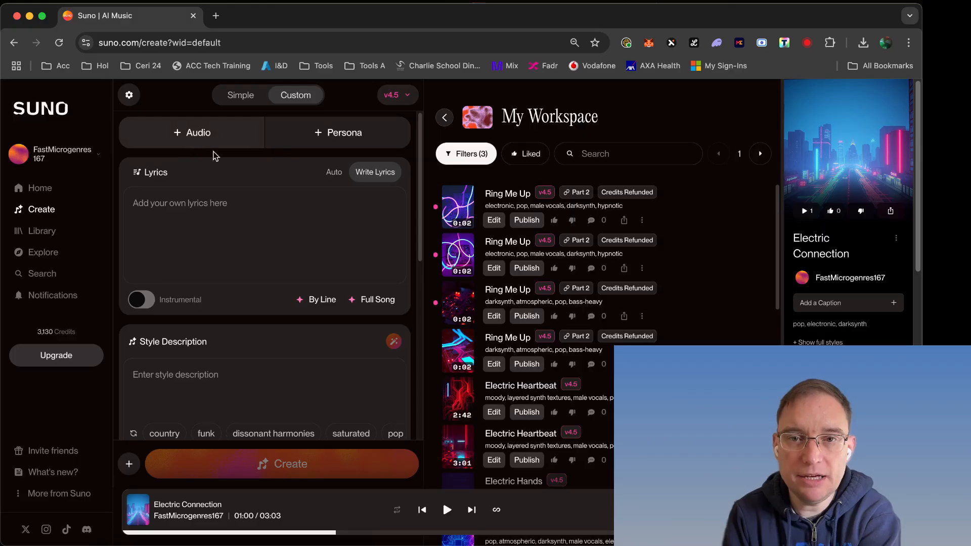
pyautogui.click(242, 103)
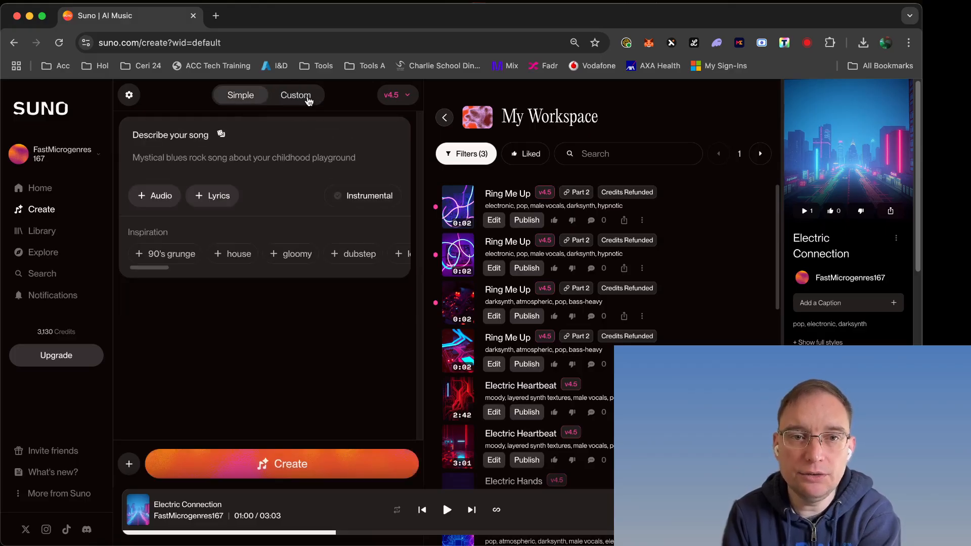
pyautogui.click(317, 98)
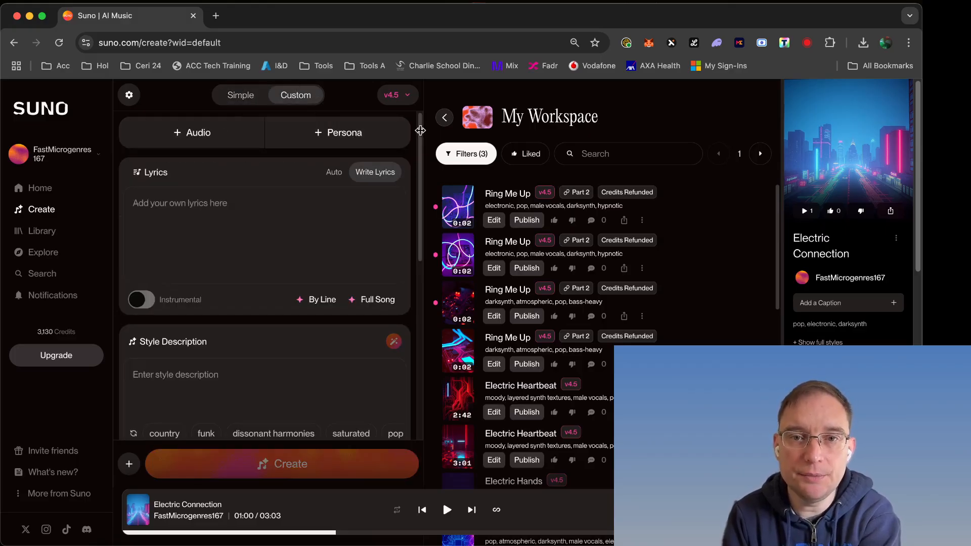
pyautogui.click(409, 95)
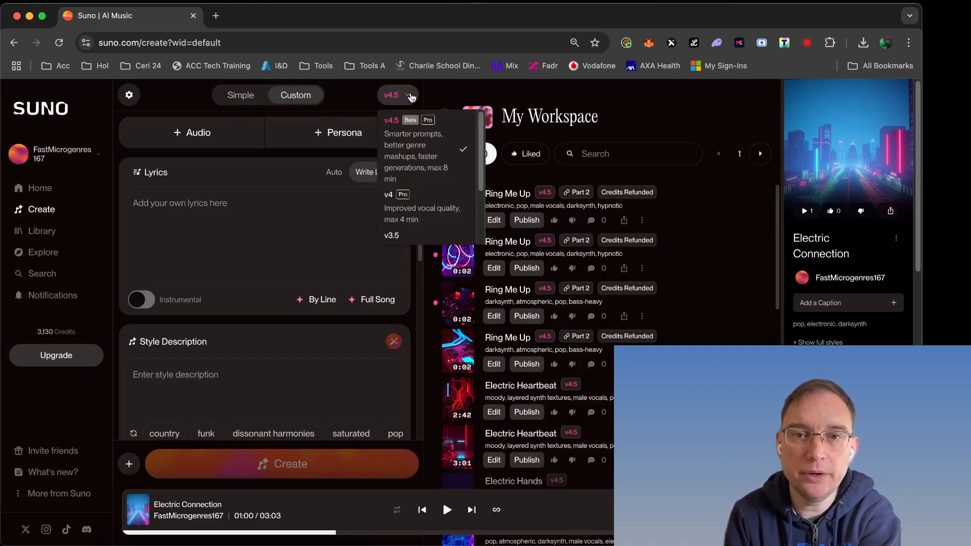
pyautogui.click(411, 96)
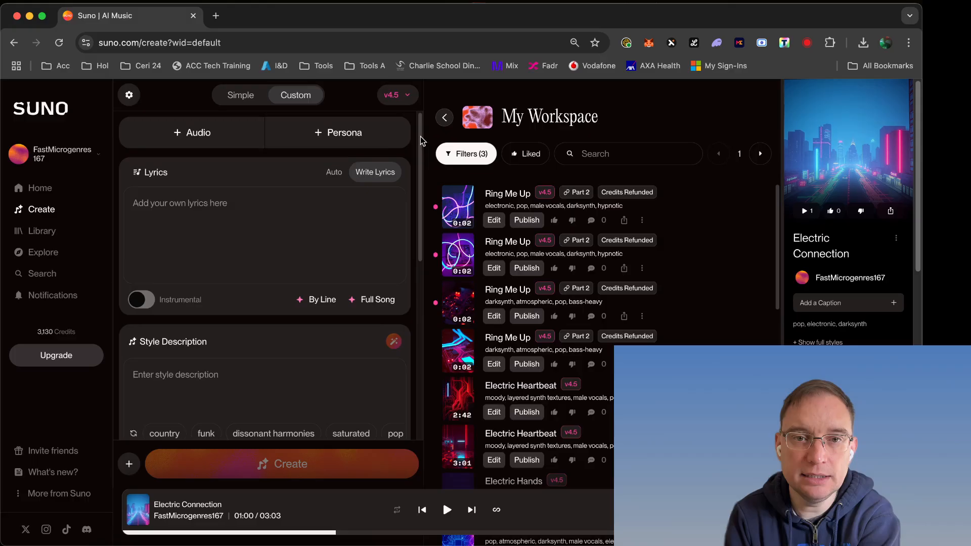
# Switch the new song's lyrics to Auto.
pyautogui.scroll(-1, 420, 135)
pyautogui.click(333, 159)
pyautogui.scroll(1, 332, 194)
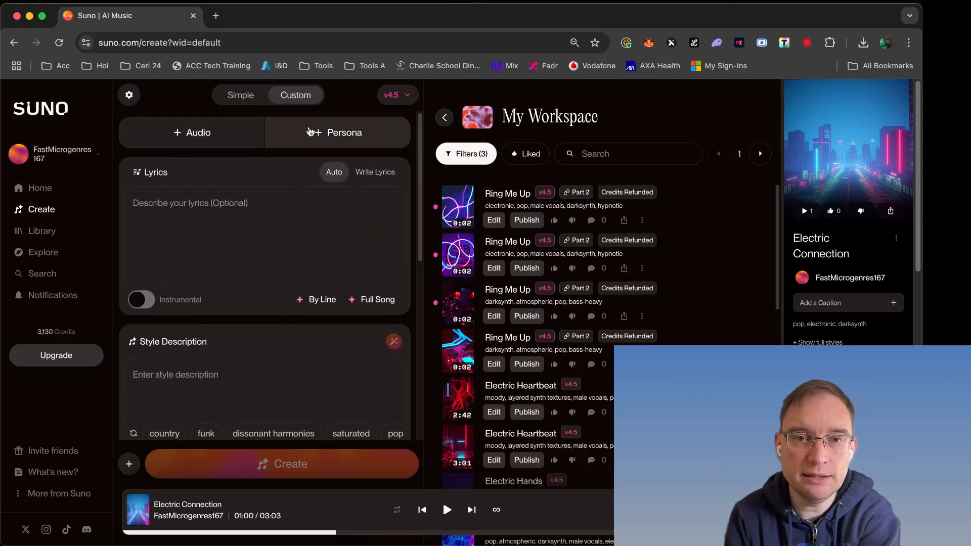
pyautogui.click(188, 141)
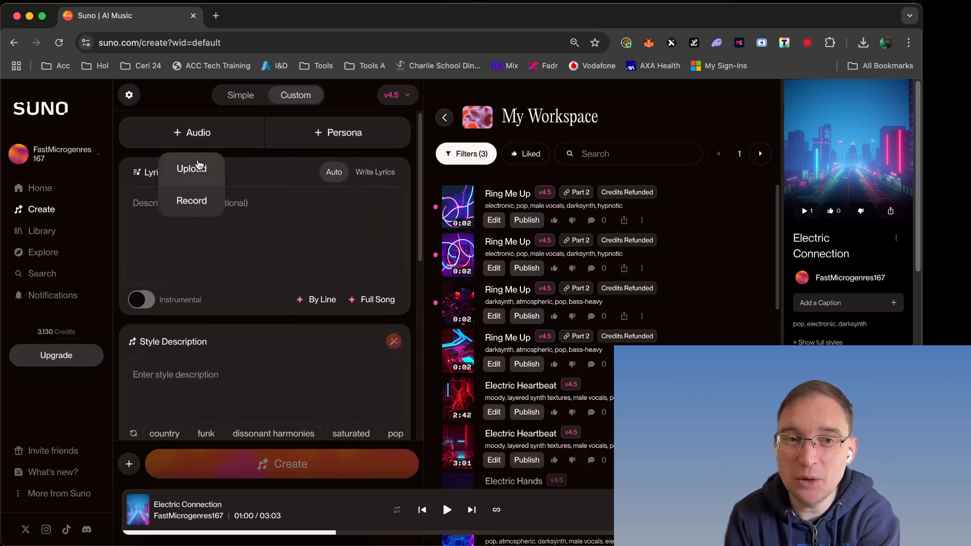
pyautogui.click(200, 167)
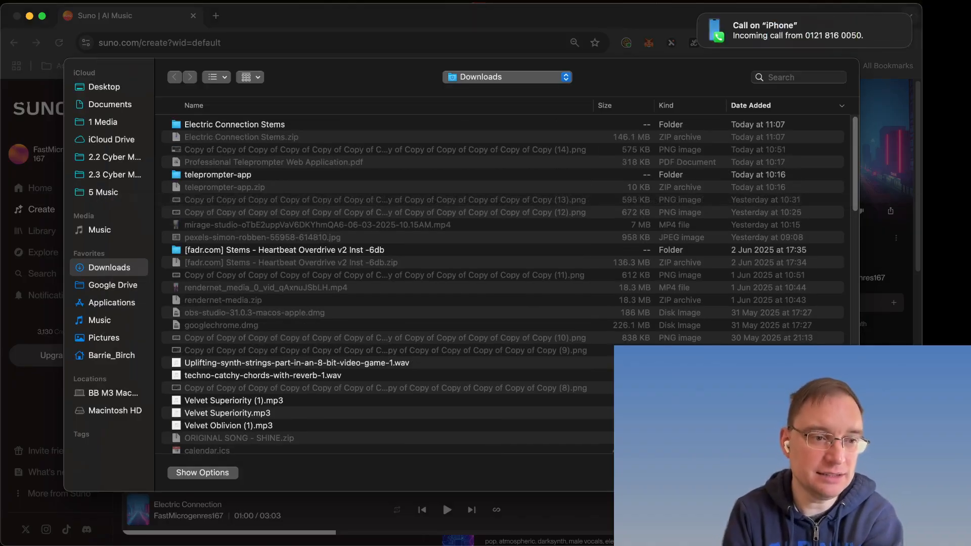
pyautogui.press('Escape')
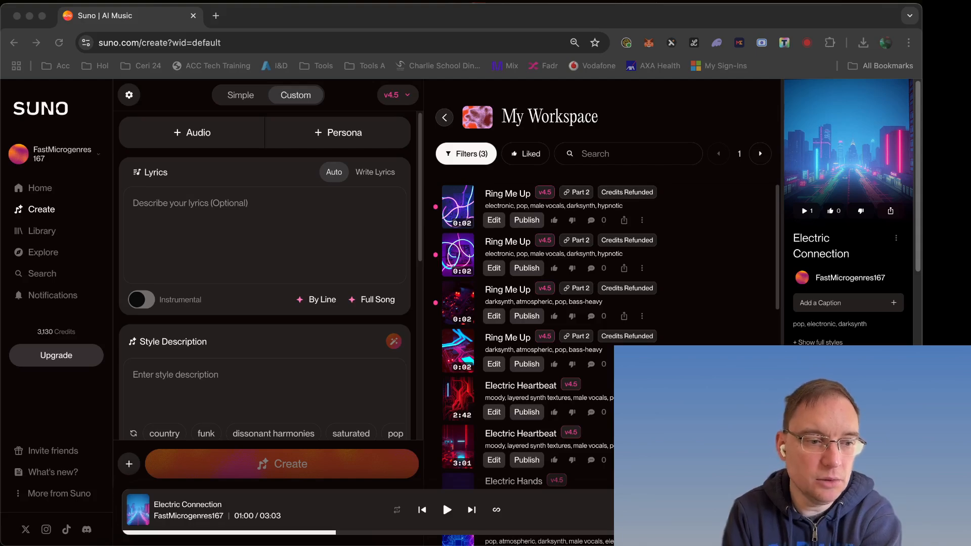
# Enter the style description "Synthwave styled catchy track with funk bass." for the new song.
pyautogui.click(195, 223)
pyautogui.click(197, 381)
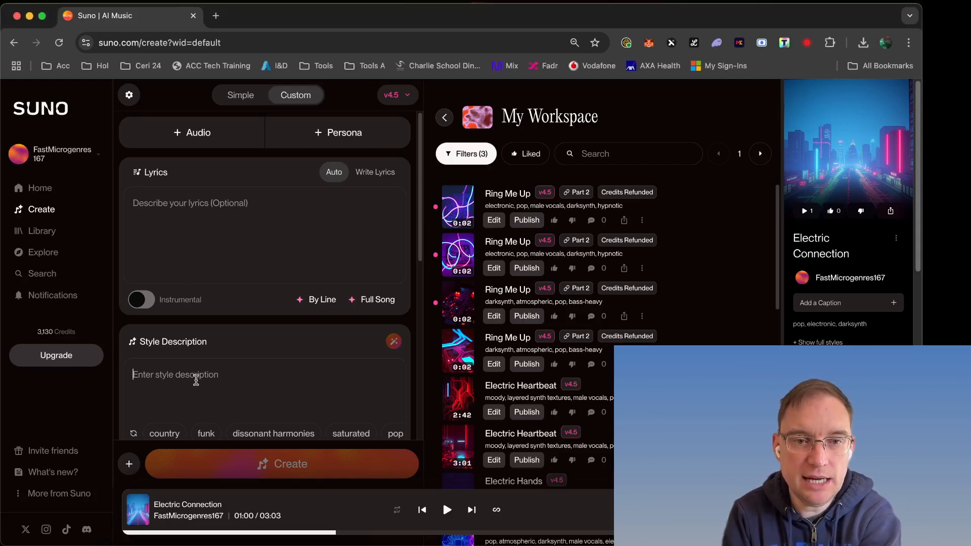
pyautogui.scroll(-1, 317, 378)
pyautogui.write('Synthw')
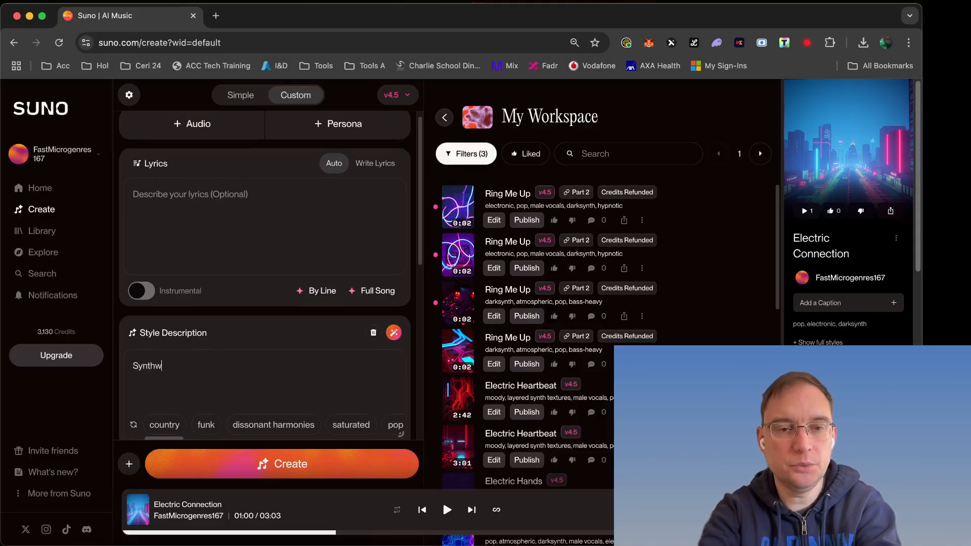
pyautogui.write('ave styled ')
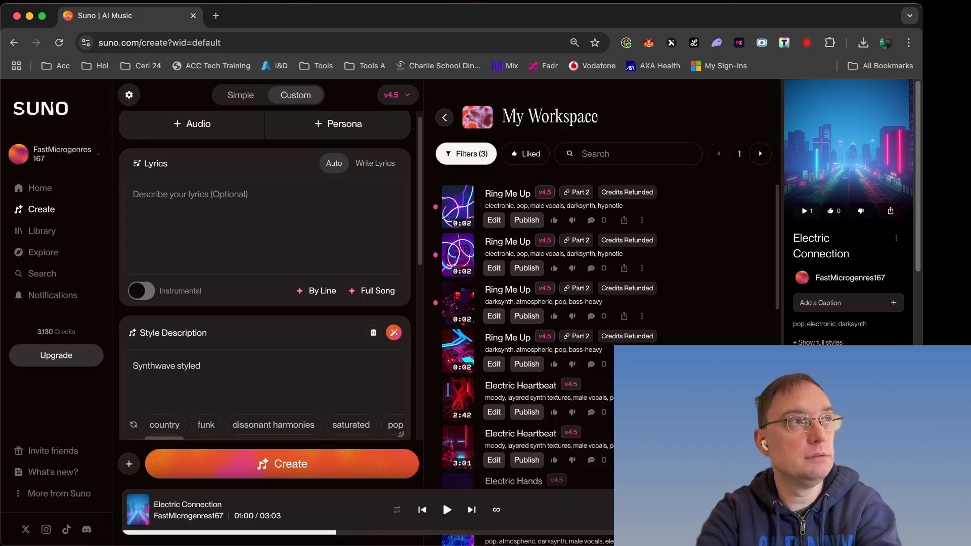
pyautogui.write('catch')
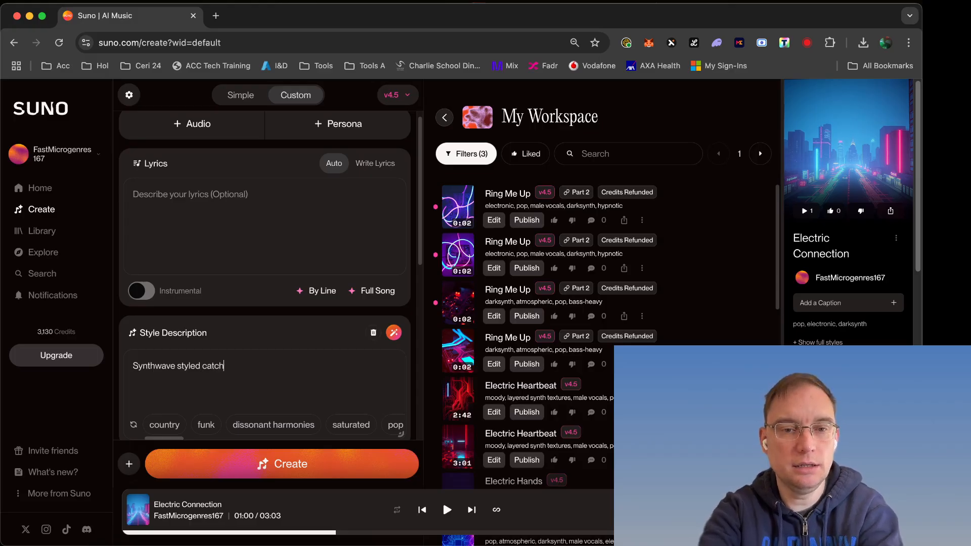
pyautogui.write('y track with funk bass.')
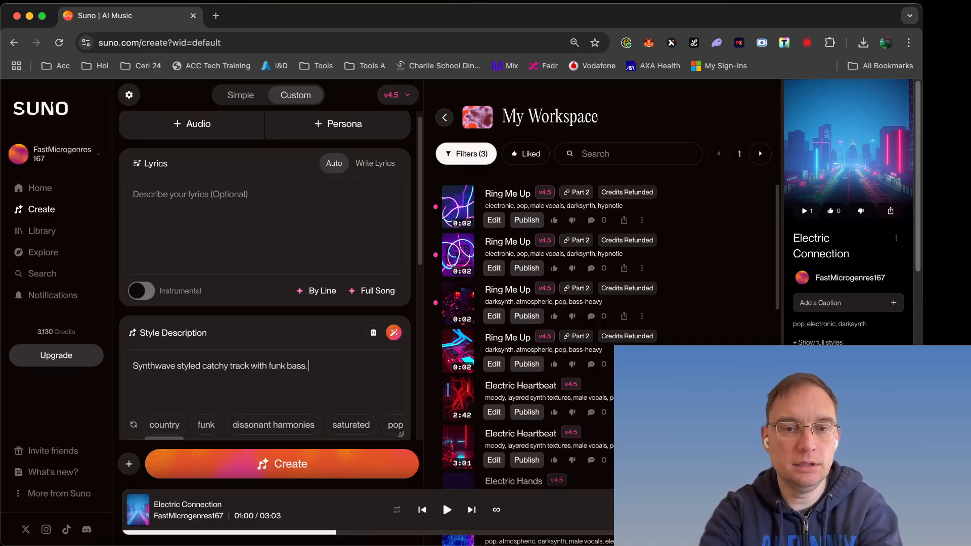
# Exclude the style "jazz" in the advanced options of the new song.
pyautogui.scroll(-5, 390, 405)
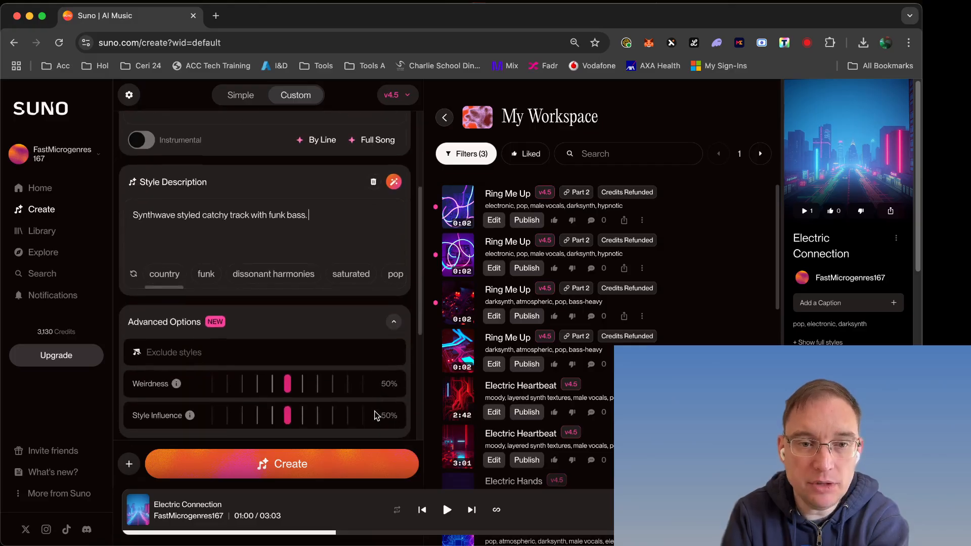
pyautogui.scroll(-5, 375, 416)
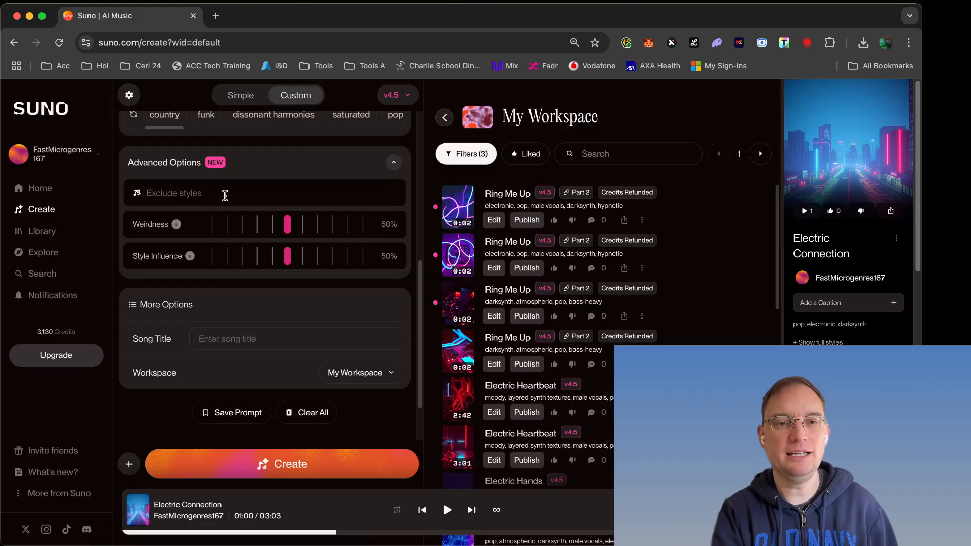
pyautogui.write('jazz')
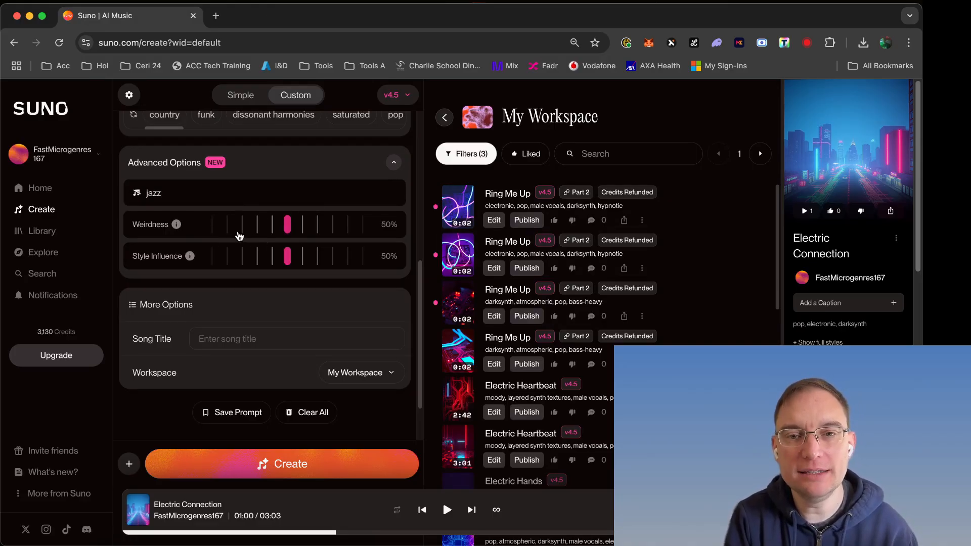
# Set Weirdness to 70% and Style Influence to 65%, and generate the song without a title.
pyautogui.moveTo(176, 226)
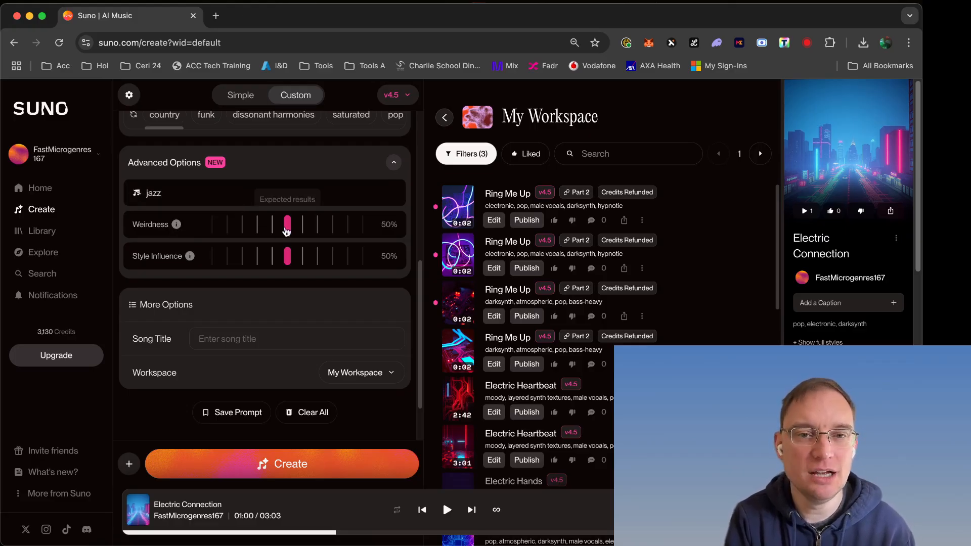
pyautogui.moveTo(288, 226); pyautogui.dragTo(319, 235)
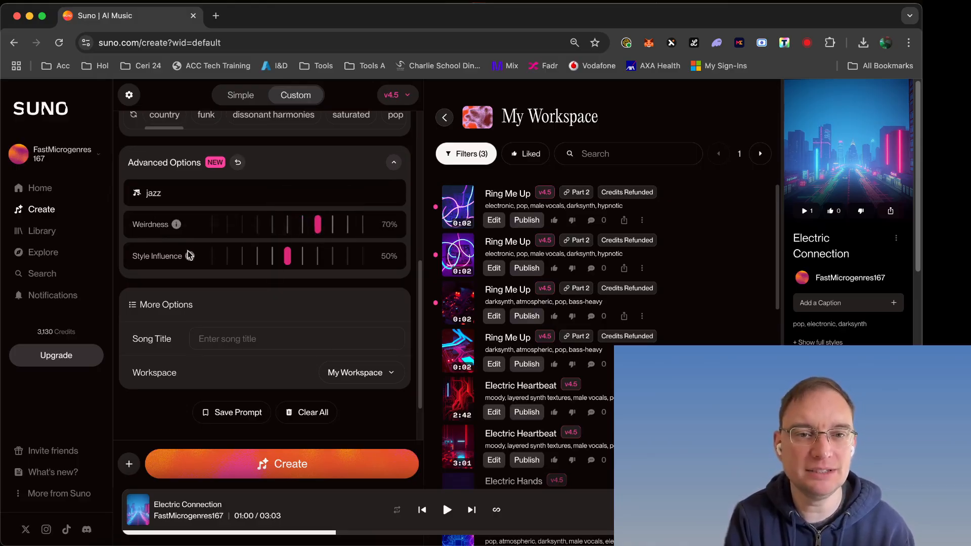
pyautogui.moveTo(190, 257)
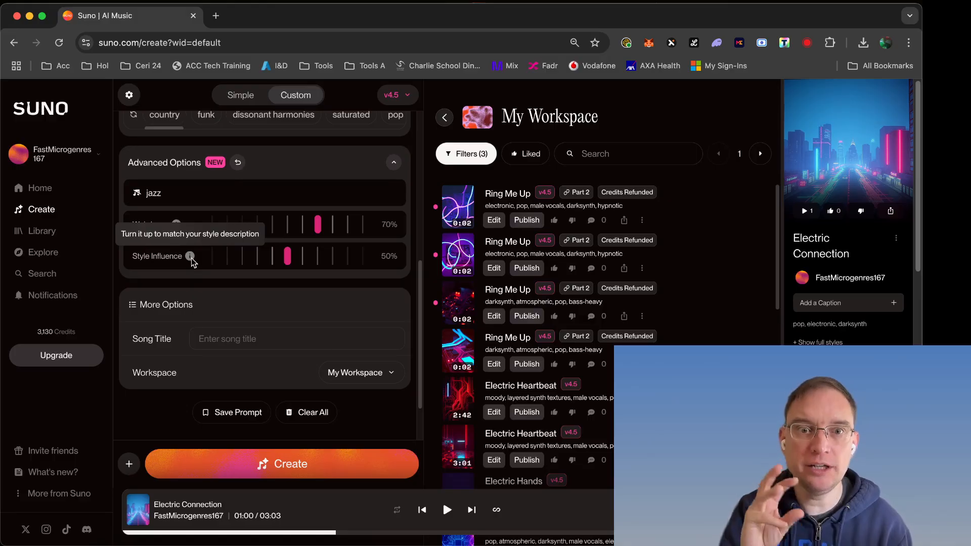
pyautogui.moveTo(288, 257); pyautogui.dragTo(311, 260)
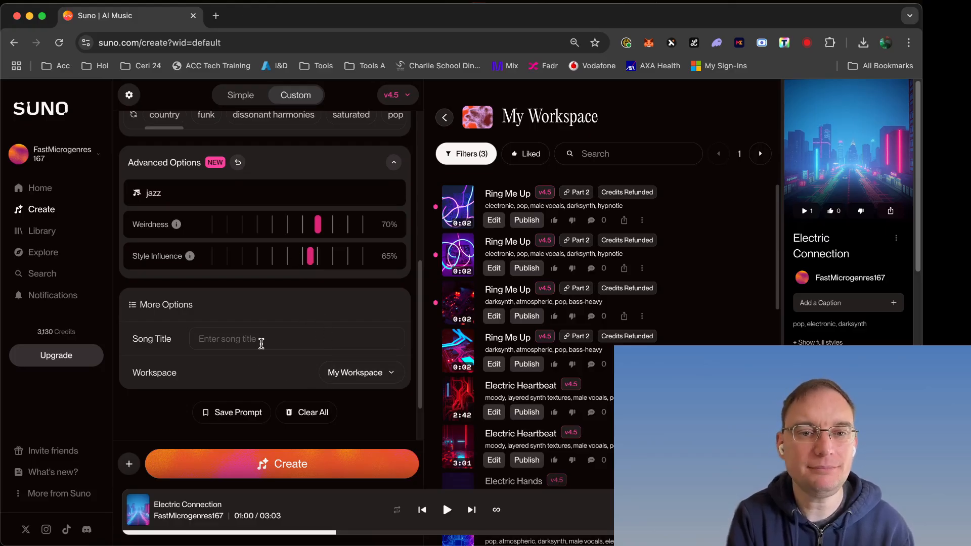
pyautogui.click(261, 343)
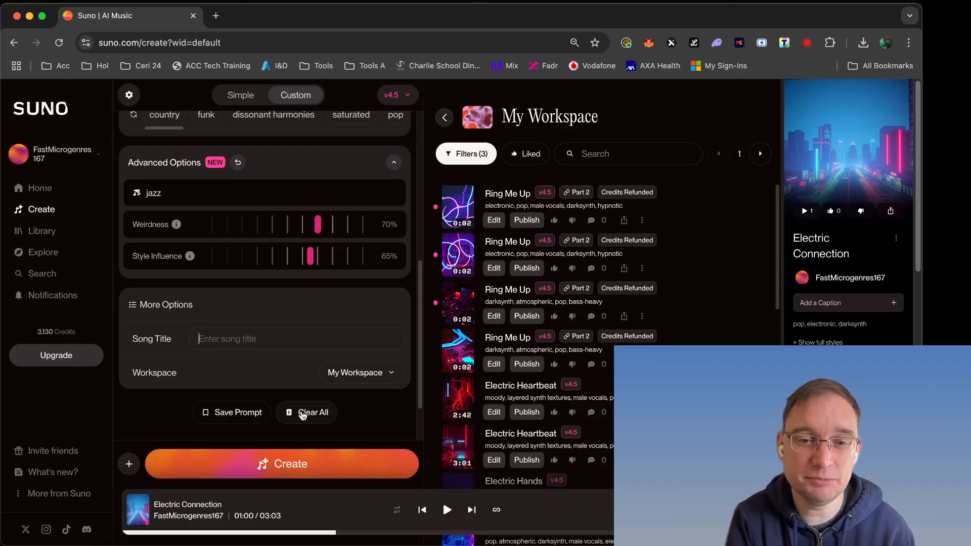
pyautogui.click(354, 461)
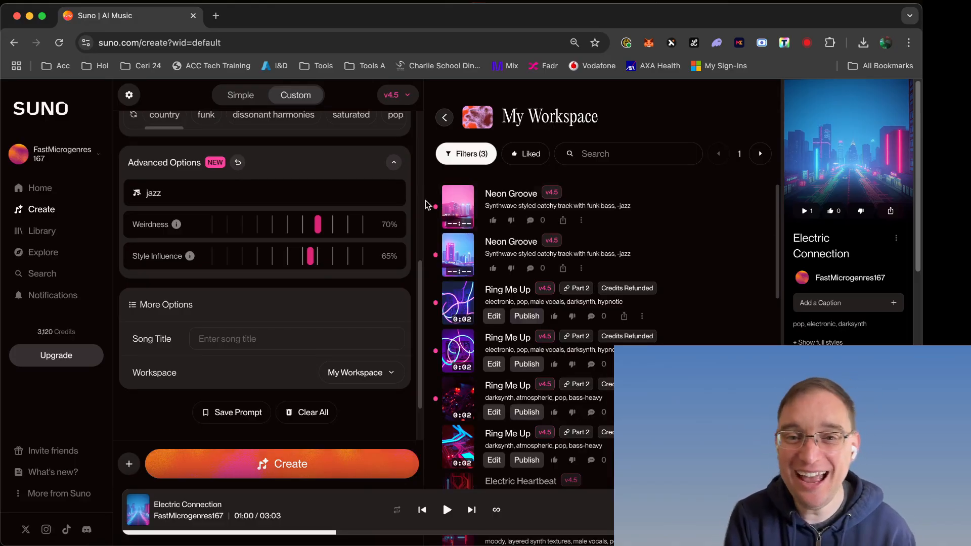
# Preview the newly generated Neon Groove version with the blue cover, pausing and resuming its playback.
pyautogui.click(459, 259)
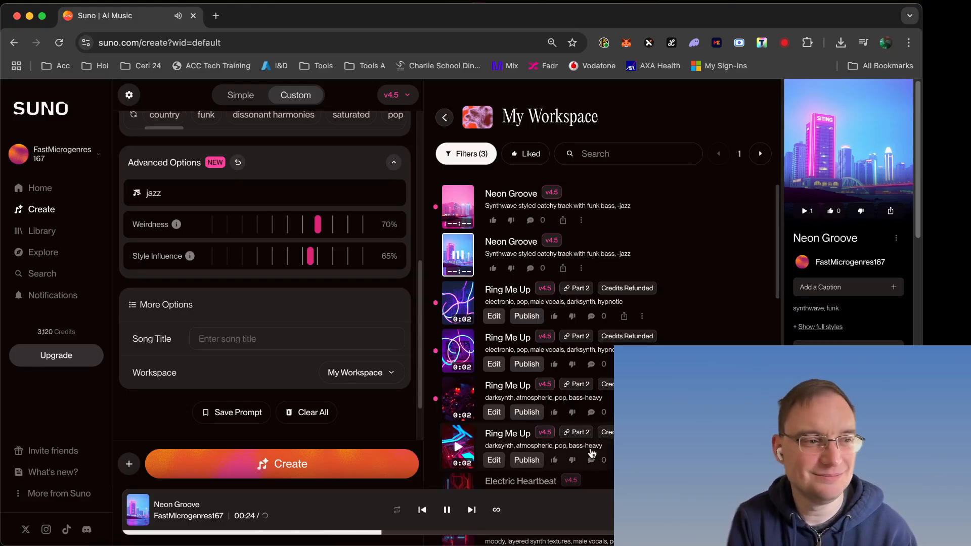
pyautogui.click(448, 511)
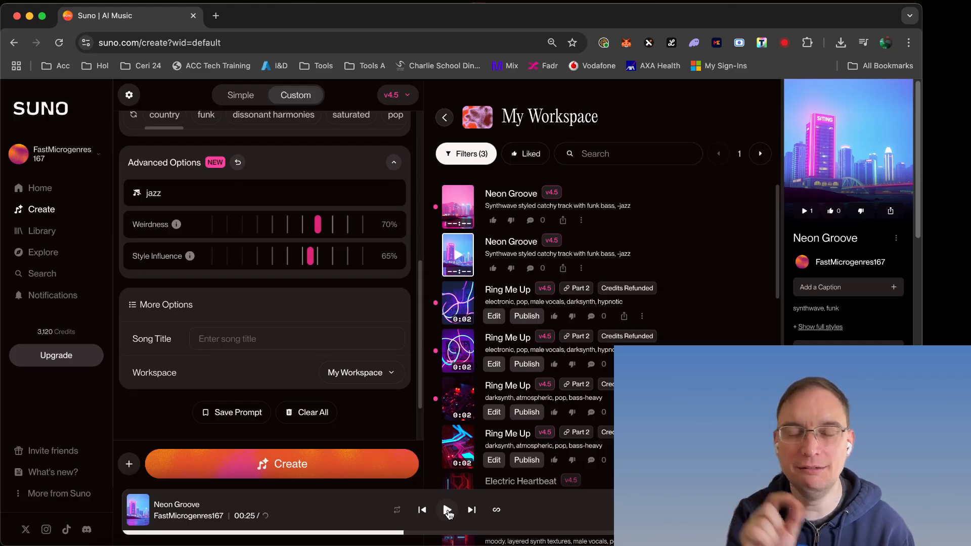
pyautogui.click(447, 512)
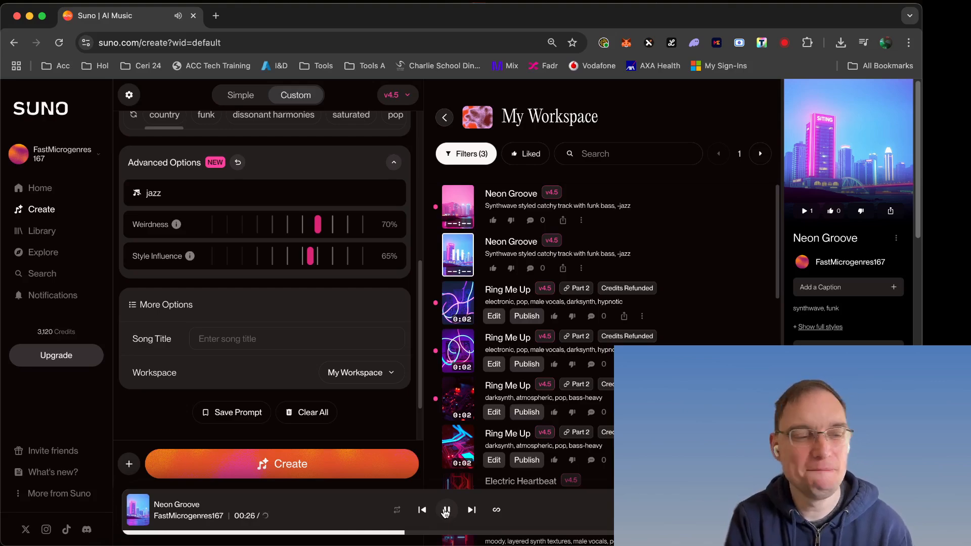
pyautogui.click(446, 512)
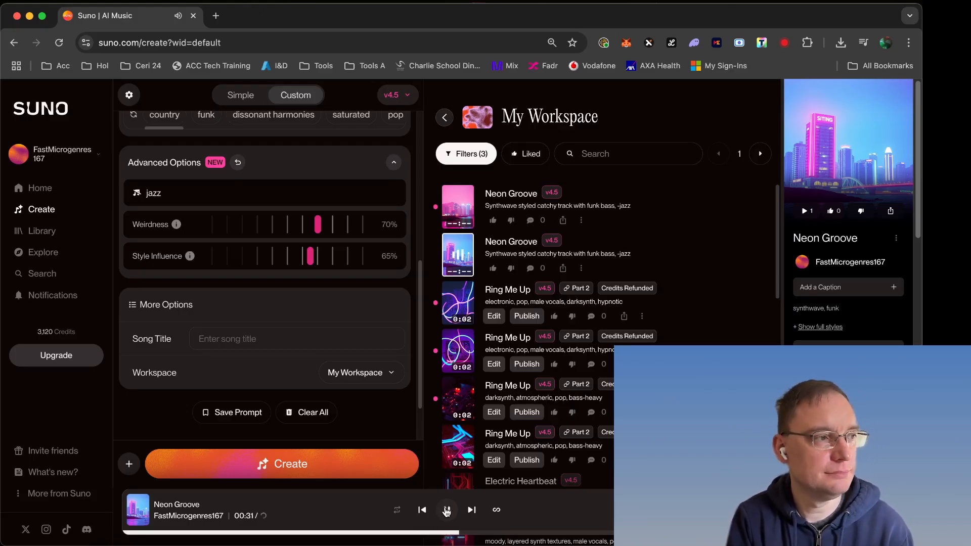
pyautogui.click(446, 511)
pyautogui.click(447, 511)
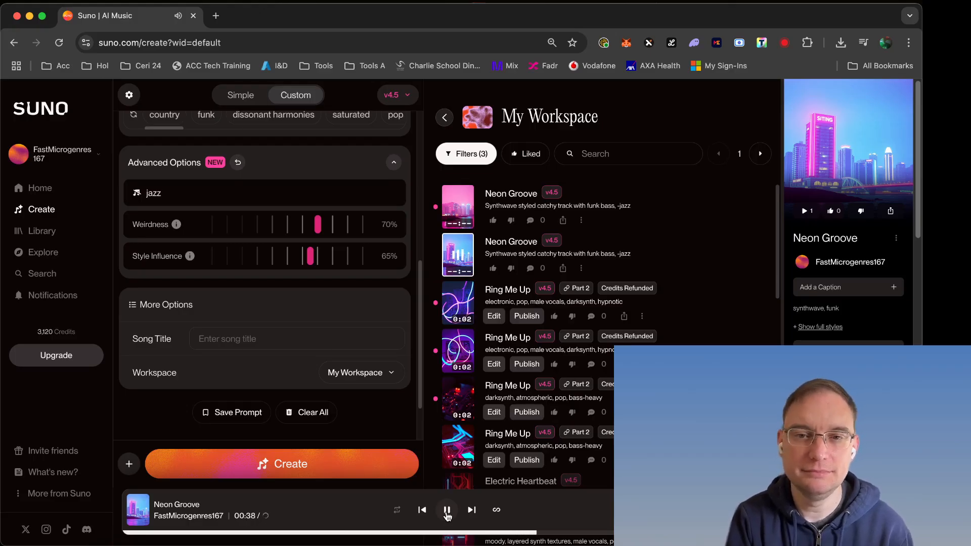
pyautogui.click(447, 511)
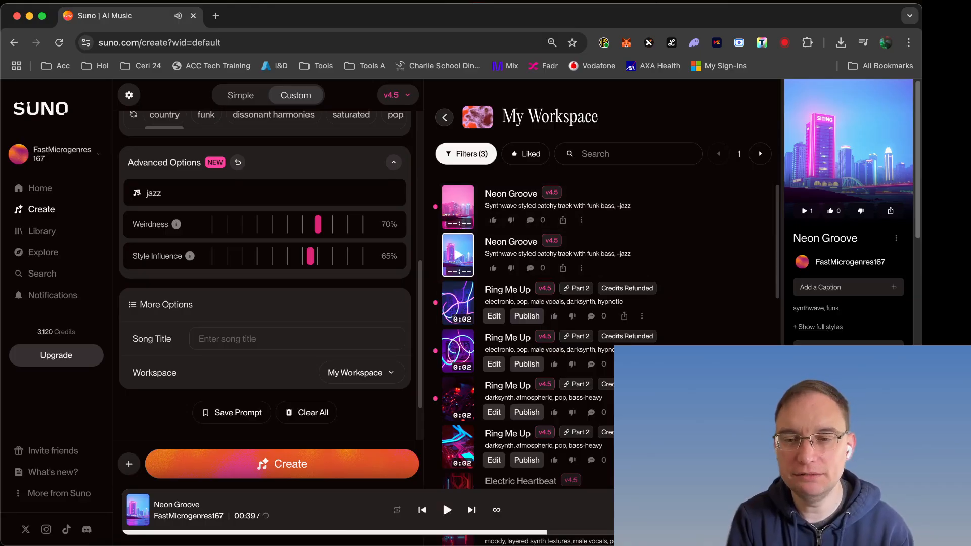
# Like the blue-cover Neon Groove version and preview the pink-cover version.
pyautogui.click(457, 206)
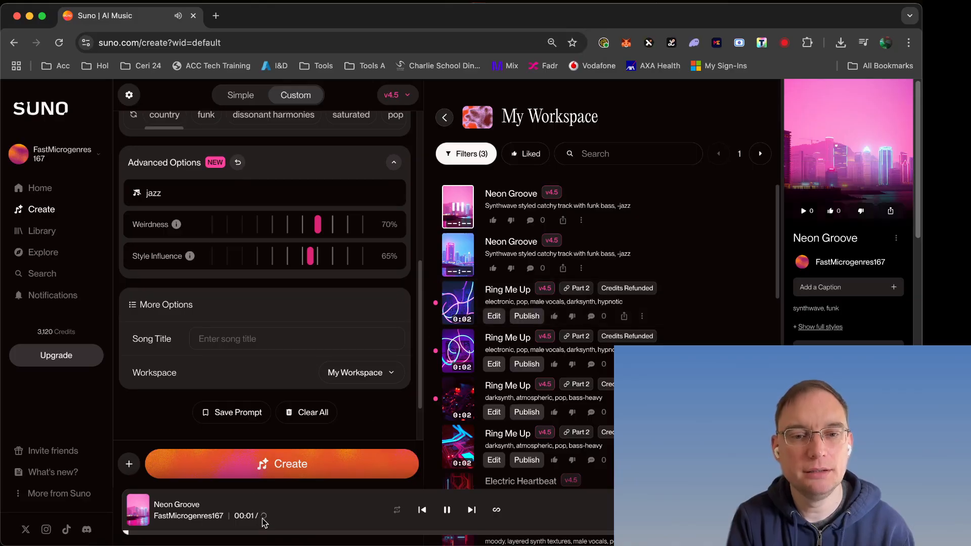
pyautogui.click(447, 509)
pyautogui.click(447, 509)
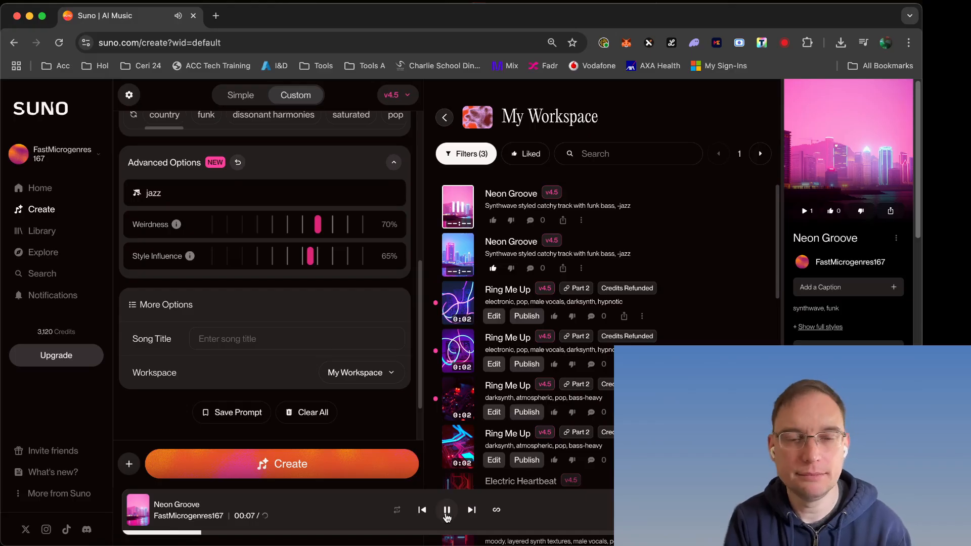
pyautogui.click(448, 512)
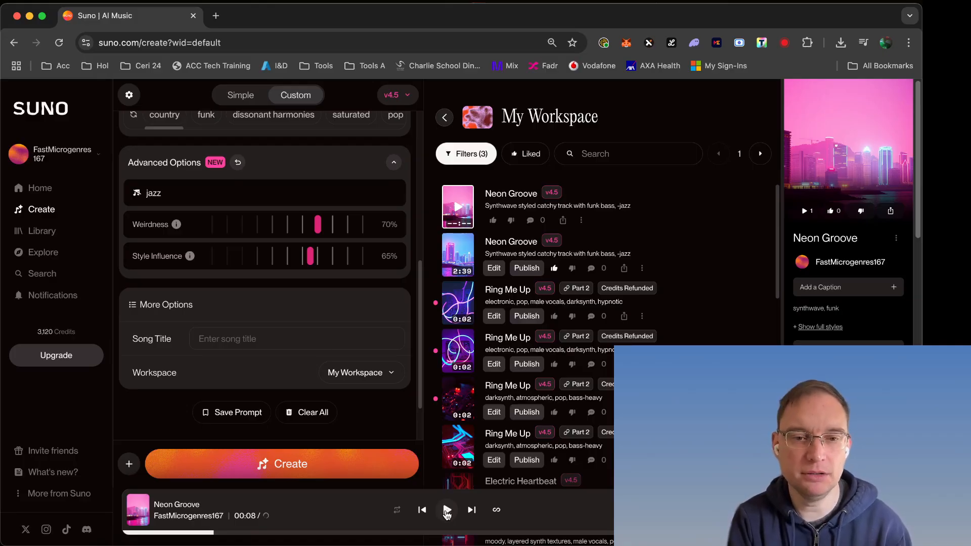
pyautogui.click(448, 511)
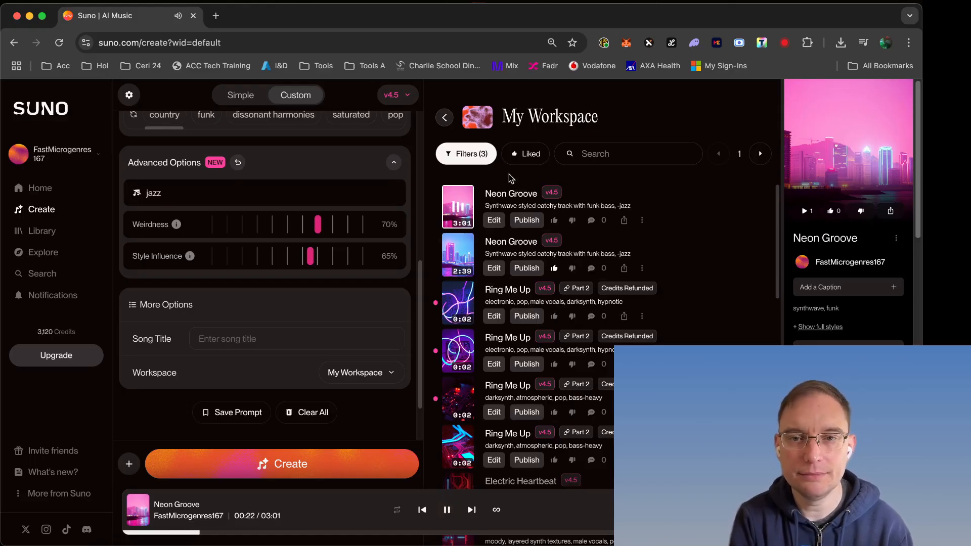
# Open the pink-cover Neon Groove song page and compare its similar songs with the list of songs by the same creator.
pyautogui.click(518, 202)
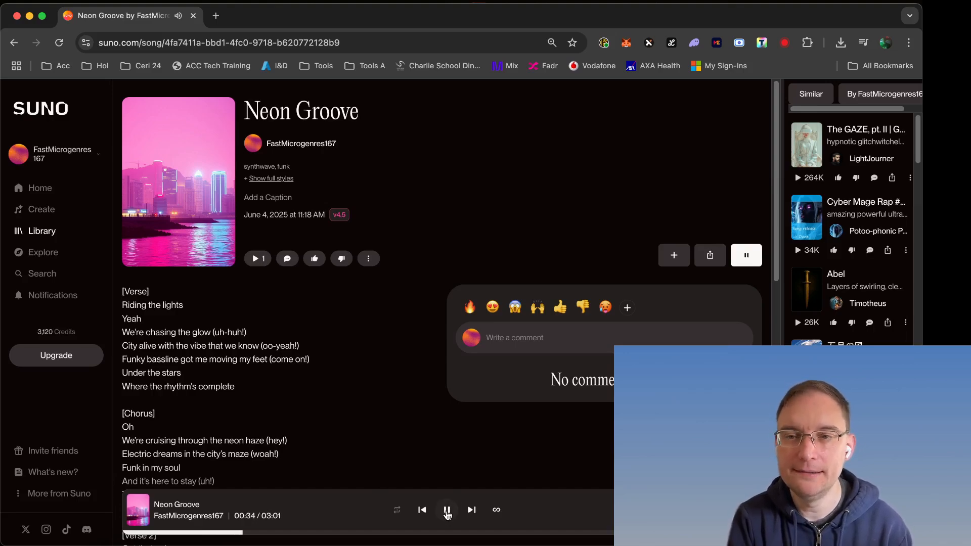
pyautogui.click(810, 94)
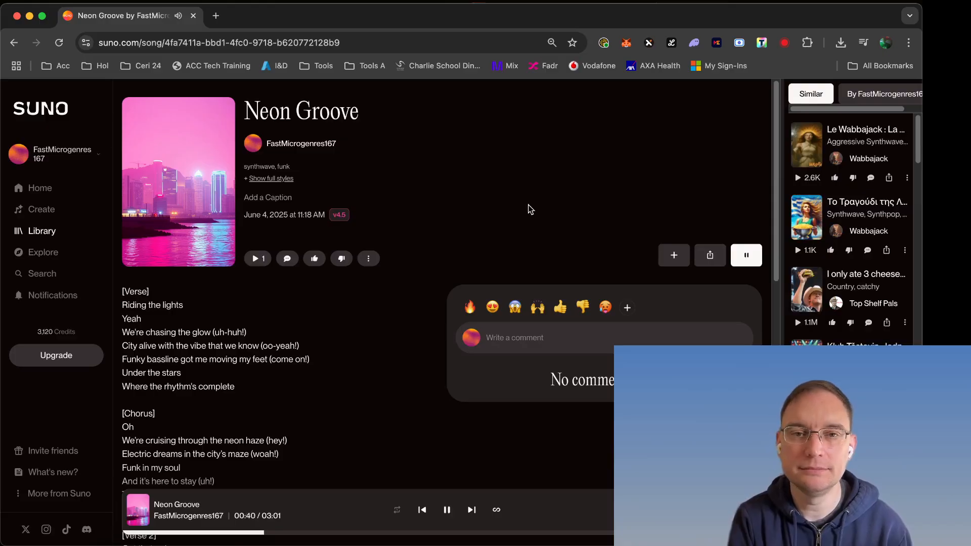
pyautogui.click(447, 515)
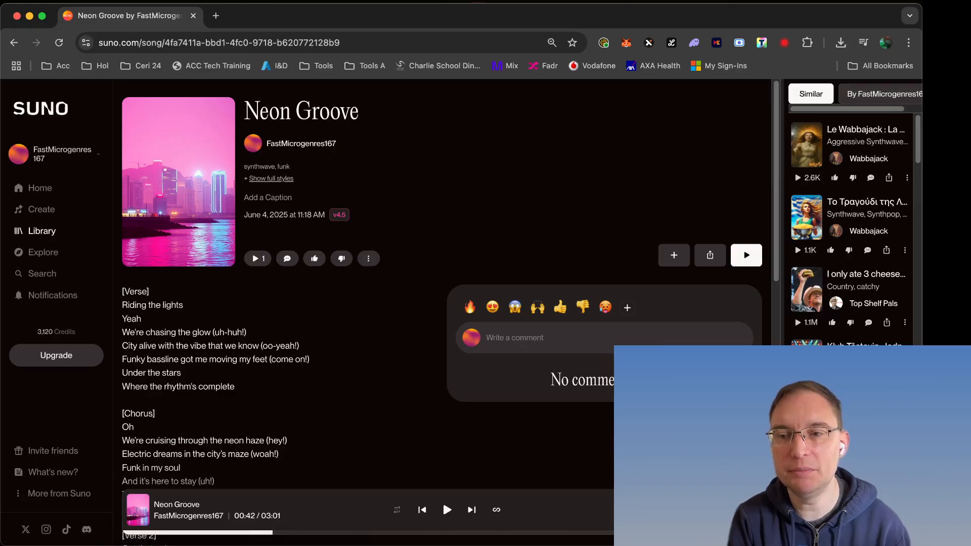
pyautogui.click(868, 95)
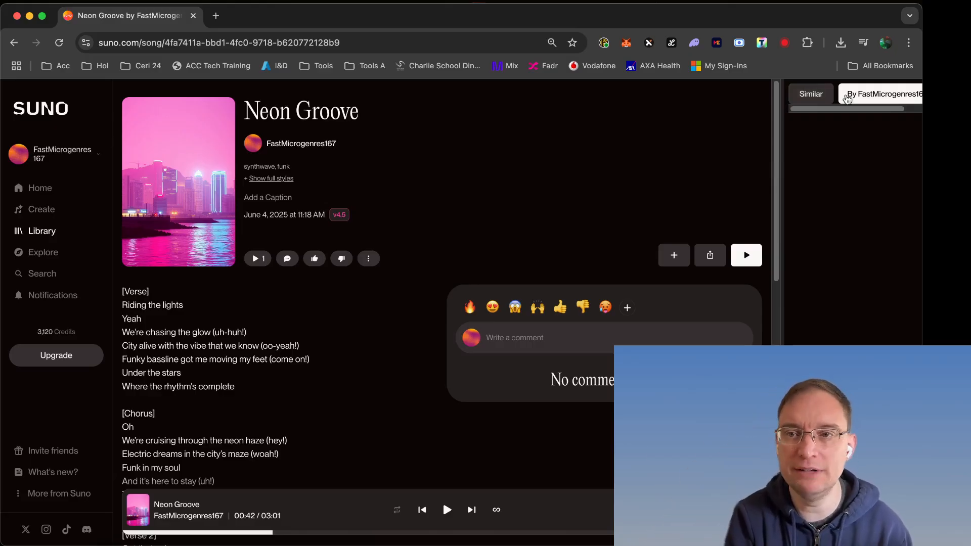
pyautogui.click(807, 97)
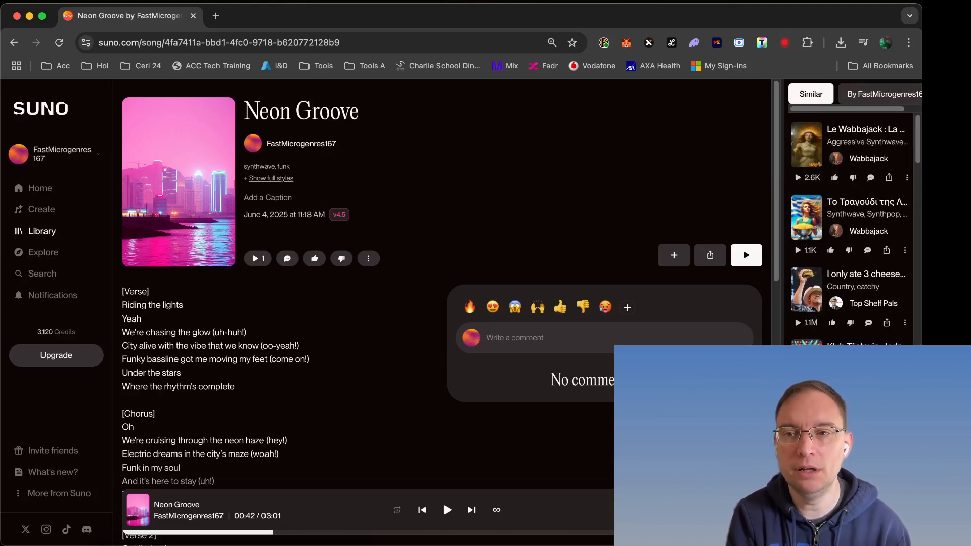
# Open the similar song "Le Wabbajack : La Sagesse dans la Folie" and reposition the browser window to expose its remix options.
pyautogui.click(852, 132)
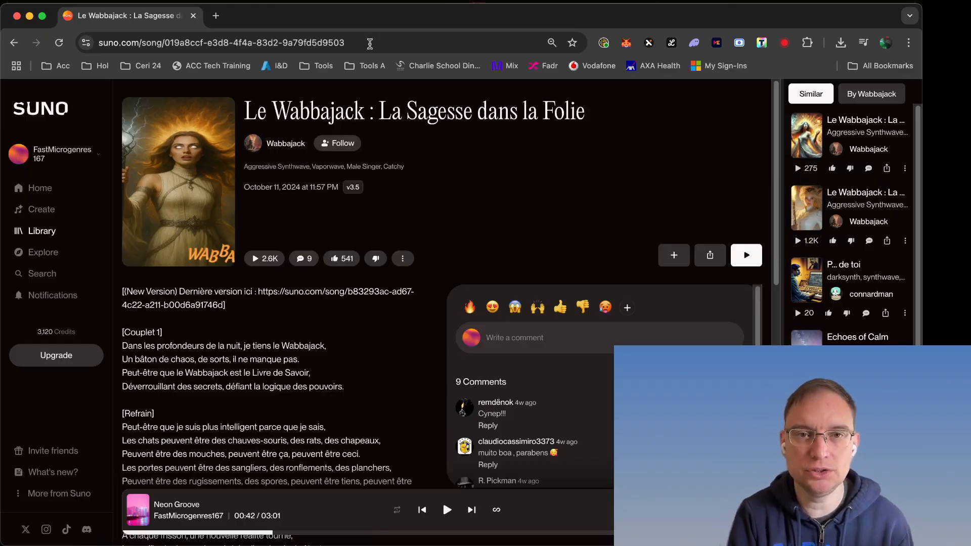
pyautogui.doubleClick(243, 15)
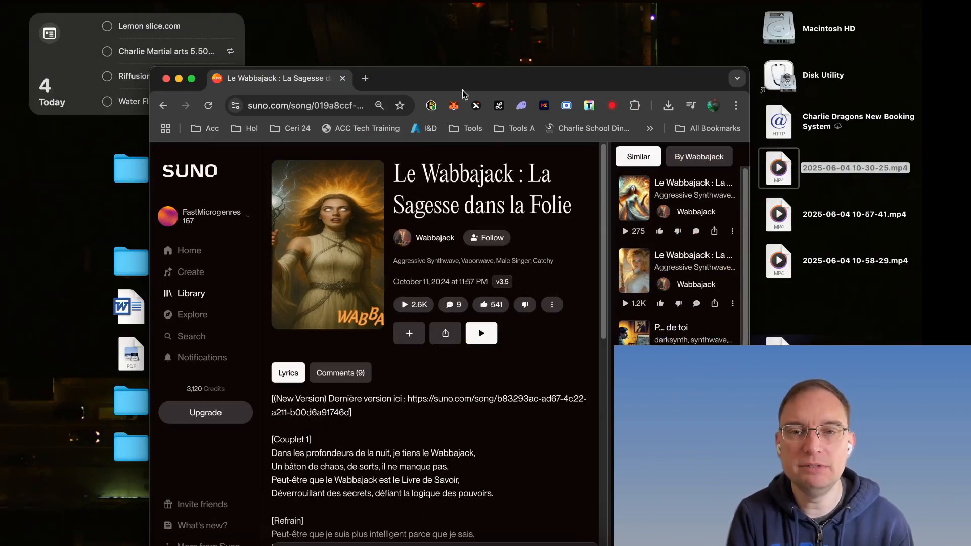
pyautogui.moveTo(457, 84); pyautogui.dragTo(153, 2)
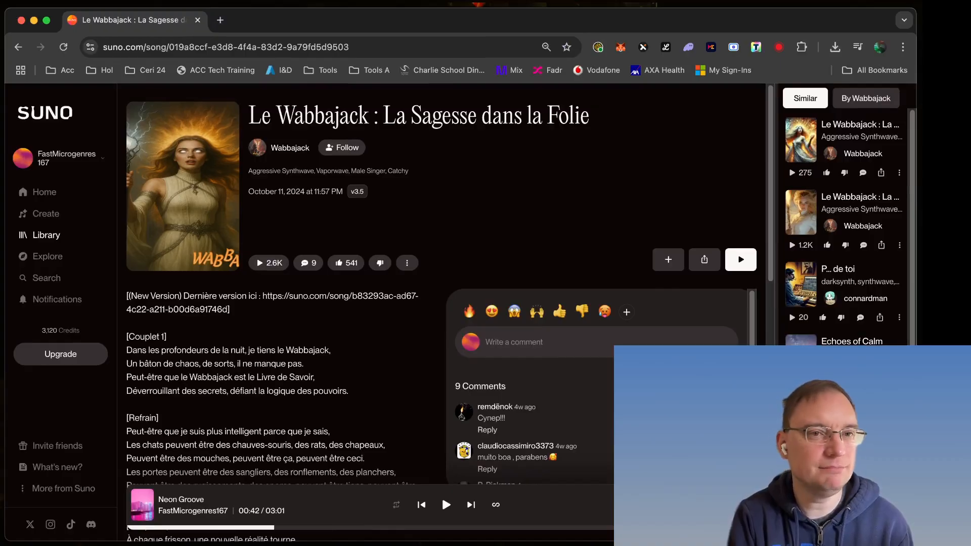
pyautogui.moveTo(288, 20); pyautogui.dragTo(41, 29)
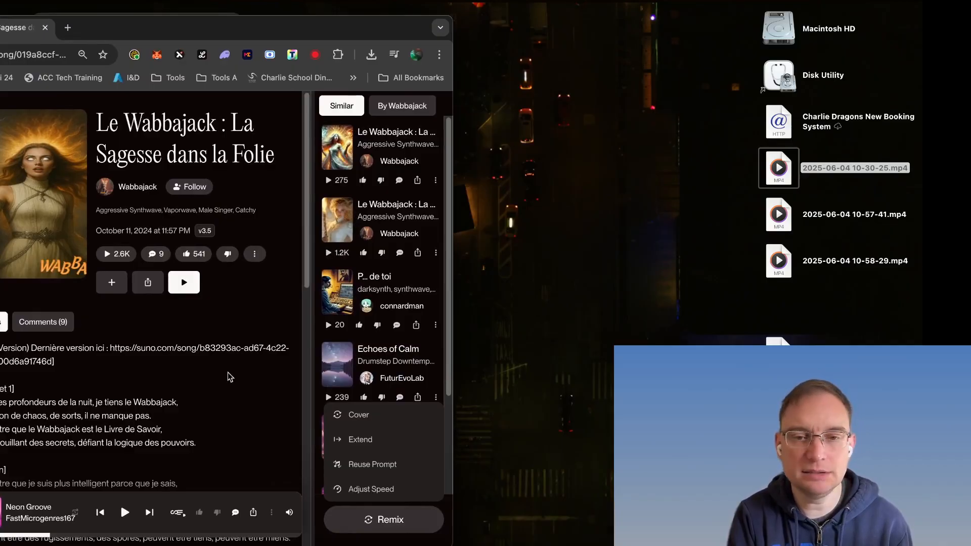
# Start a Cover remix of "Le Wabbajack : La Sagesse dans la Folie" and enlarge the browser window again.
pyautogui.scroll(-3, 453, 468)
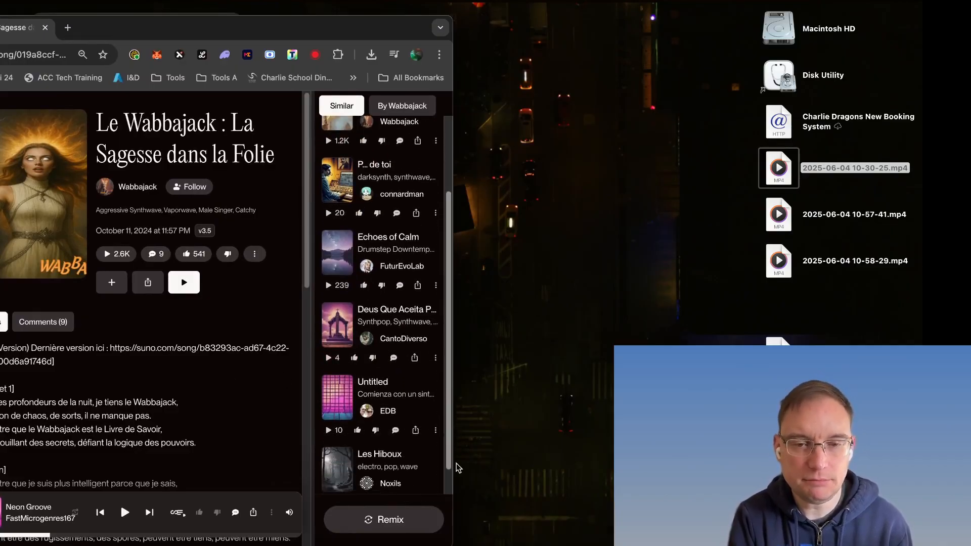
pyautogui.scroll(3, 445, 470)
pyautogui.click(388, 521)
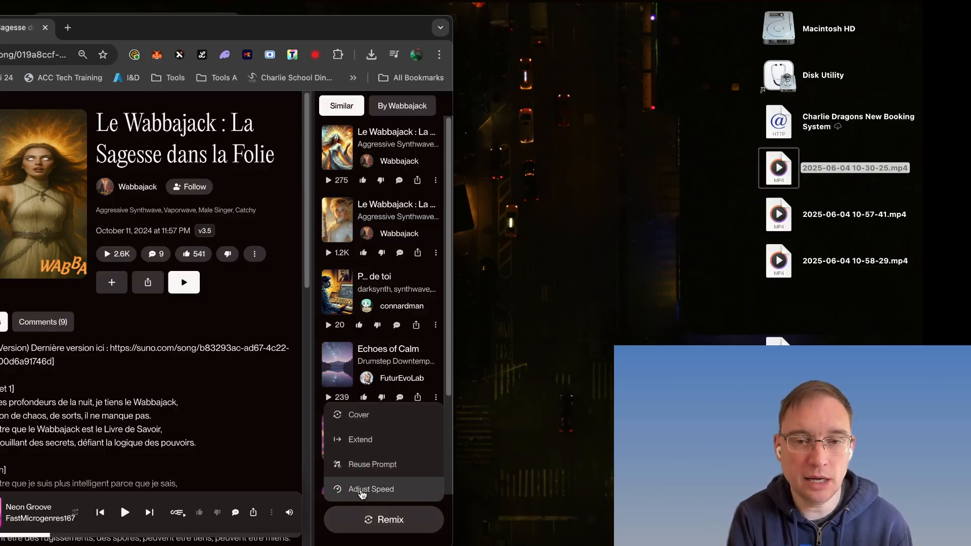
pyautogui.click(357, 415)
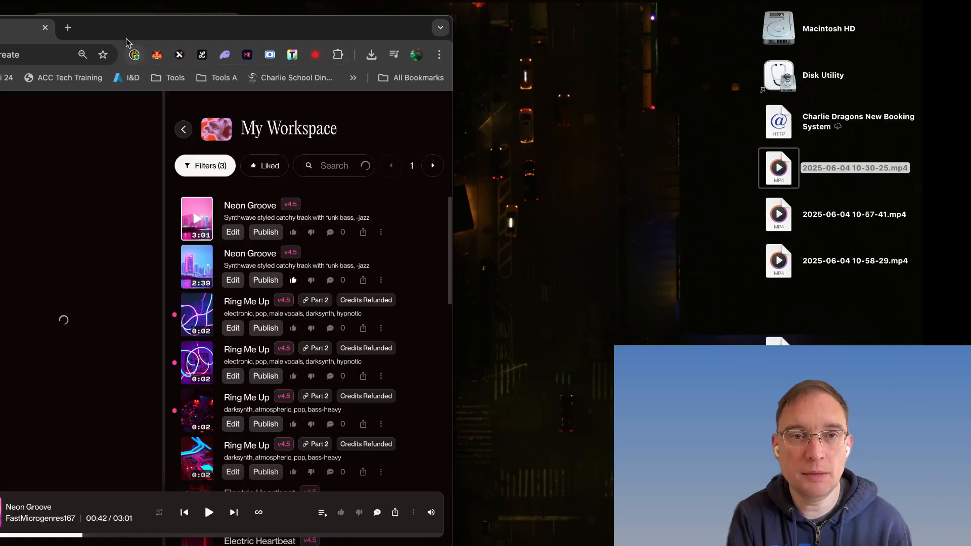
pyautogui.doubleClick(127, 19)
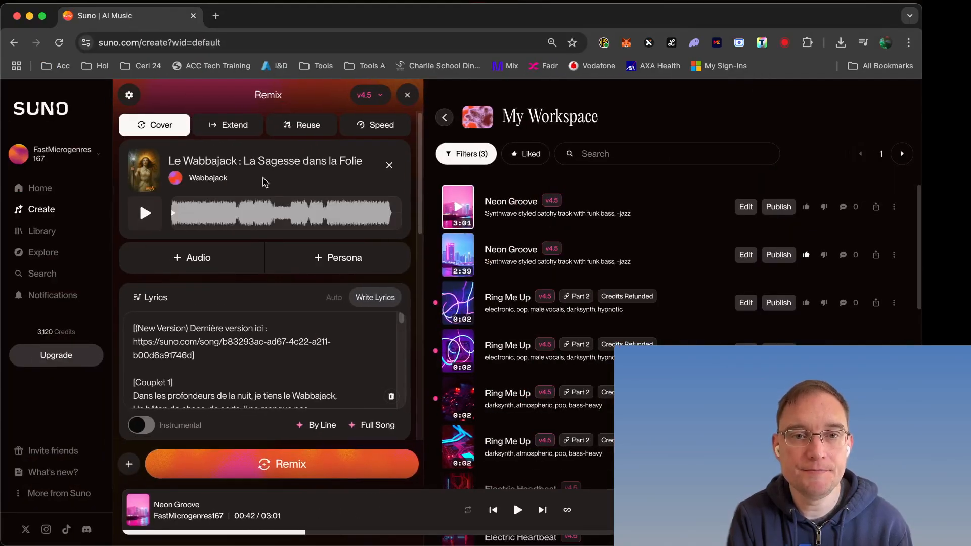
# Preview the source song and its lyrics, make the cover instrumental, and generate the remix.
pyautogui.click(144, 215)
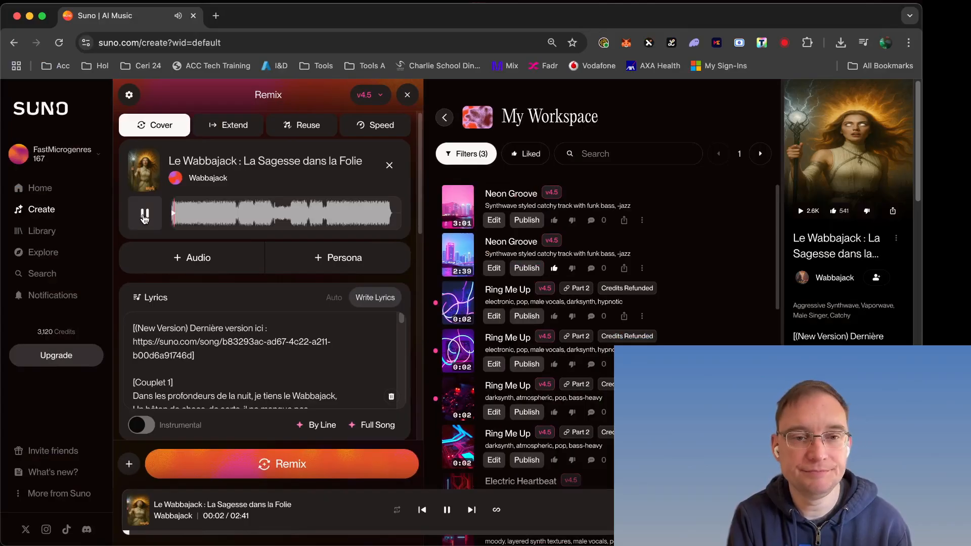
pyautogui.click(144, 215)
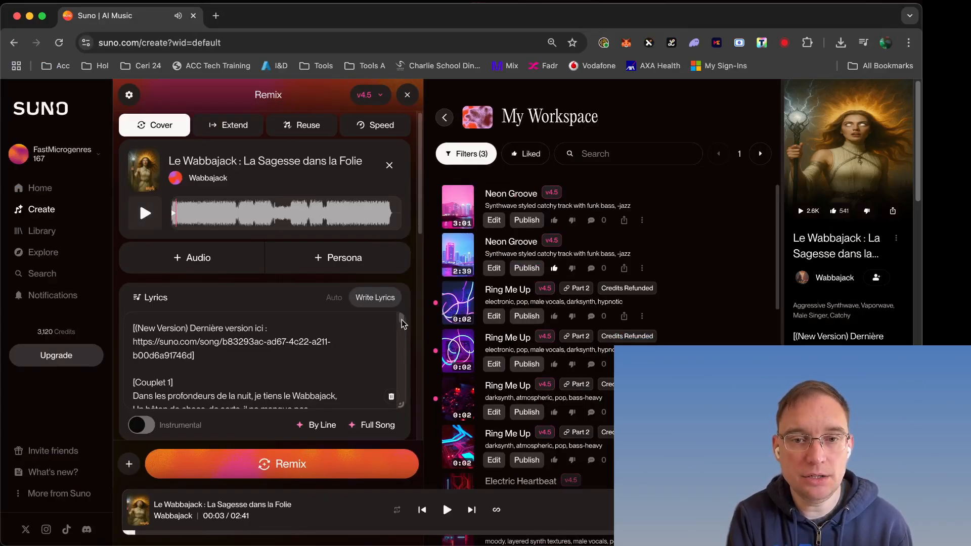
pyautogui.moveTo(401, 319); pyautogui.dragTo(401, 402)
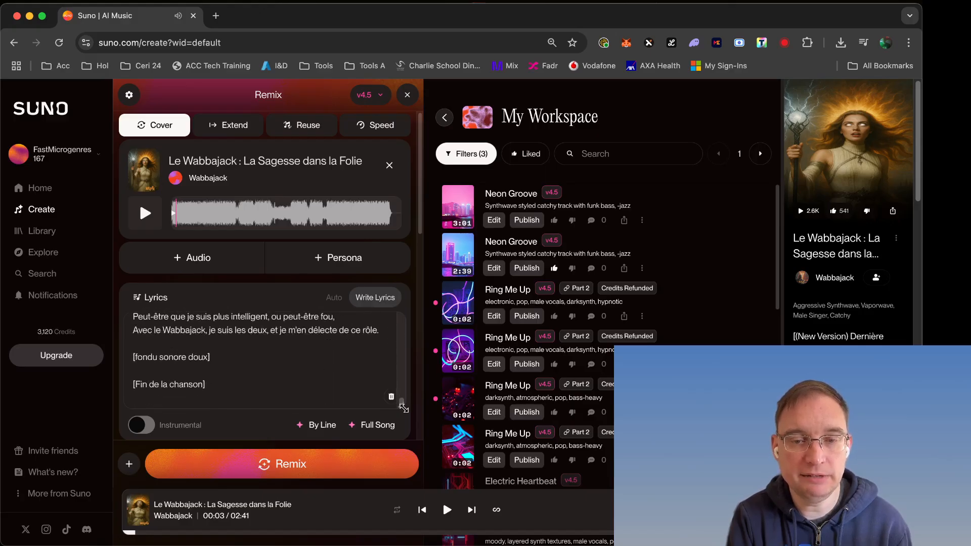
pyautogui.click(150, 429)
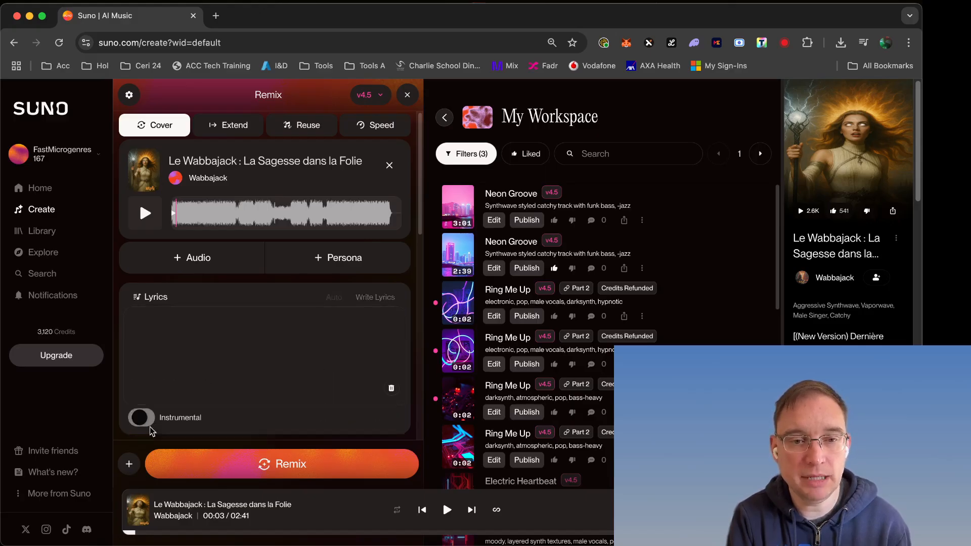
pyautogui.click(306, 463)
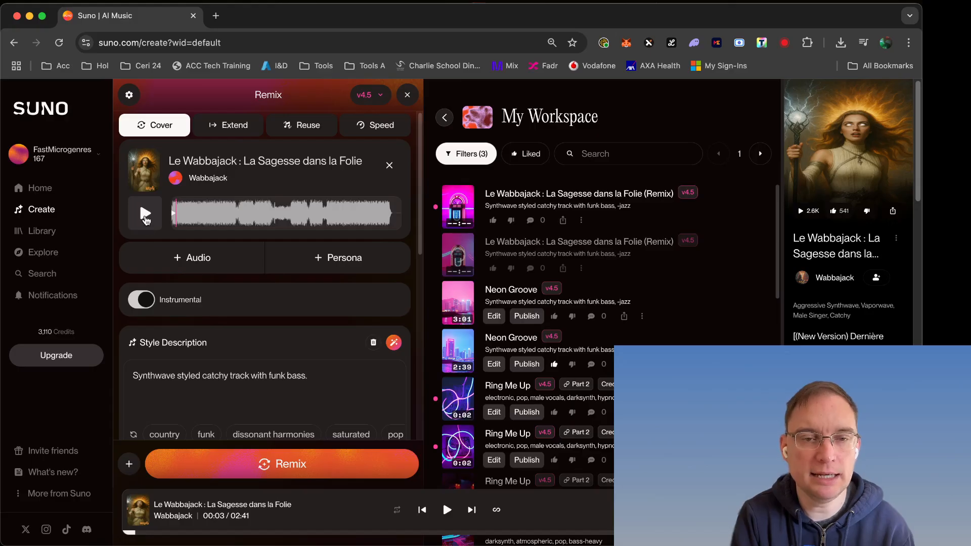
# Play the source song and both generated remixes of Le Wabbajack to compare them.
pyautogui.click(145, 213)
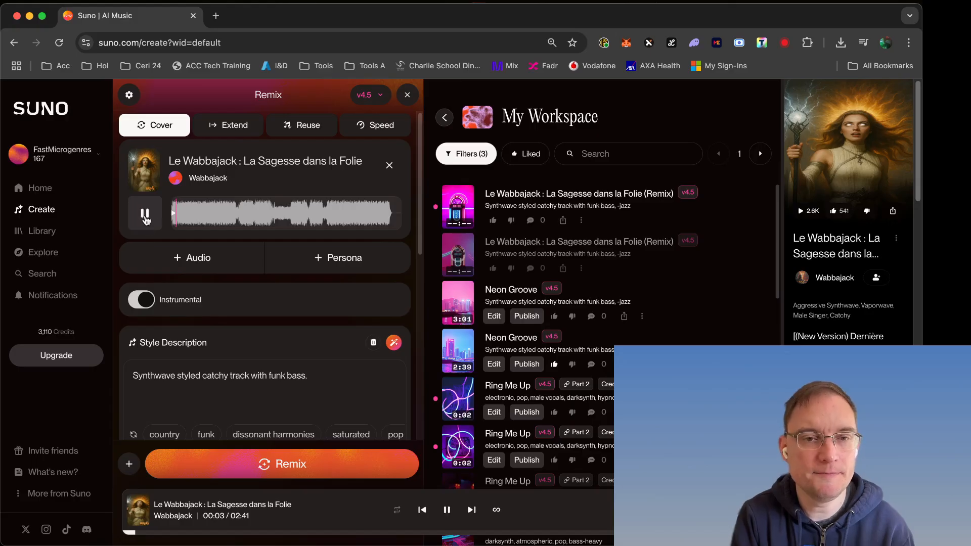
pyautogui.click(459, 208)
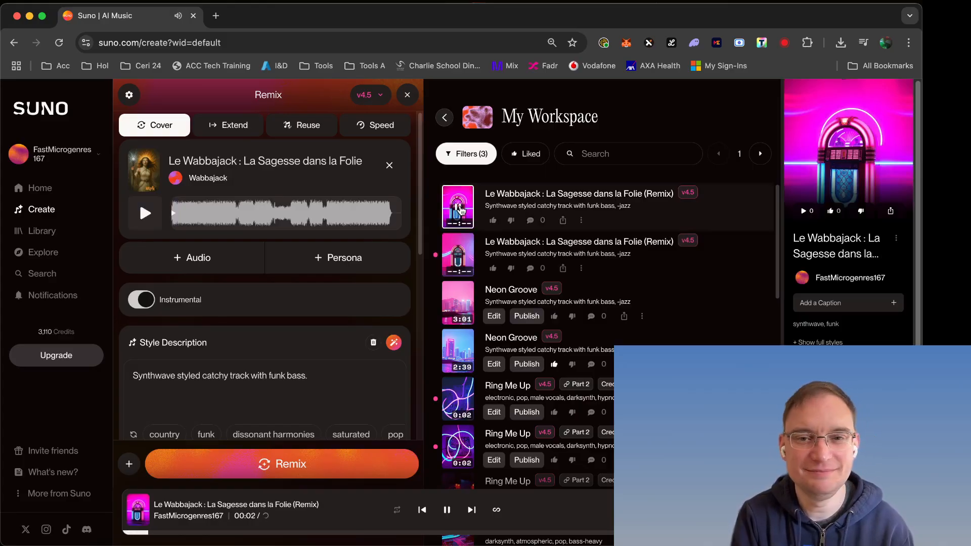
pyautogui.click(458, 260)
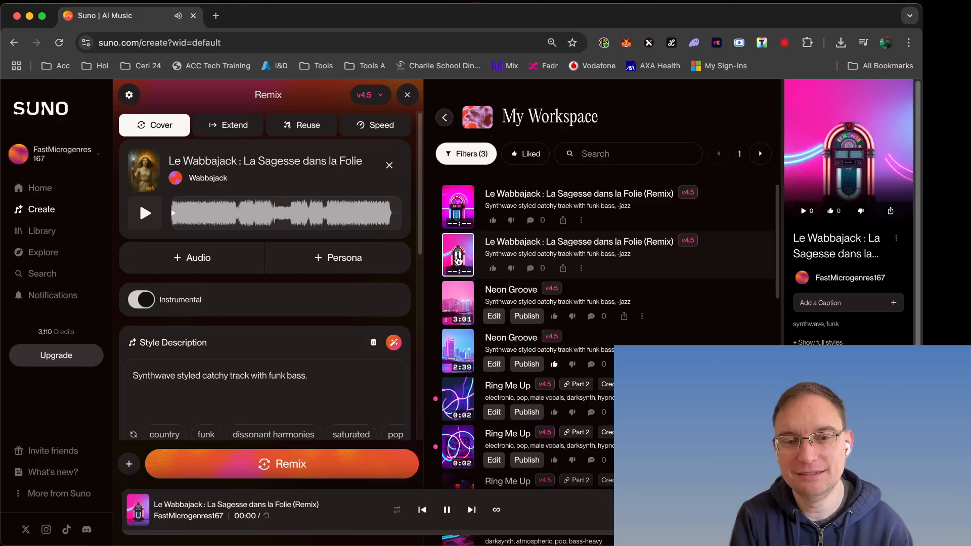
pyautogui.click(458, 260)
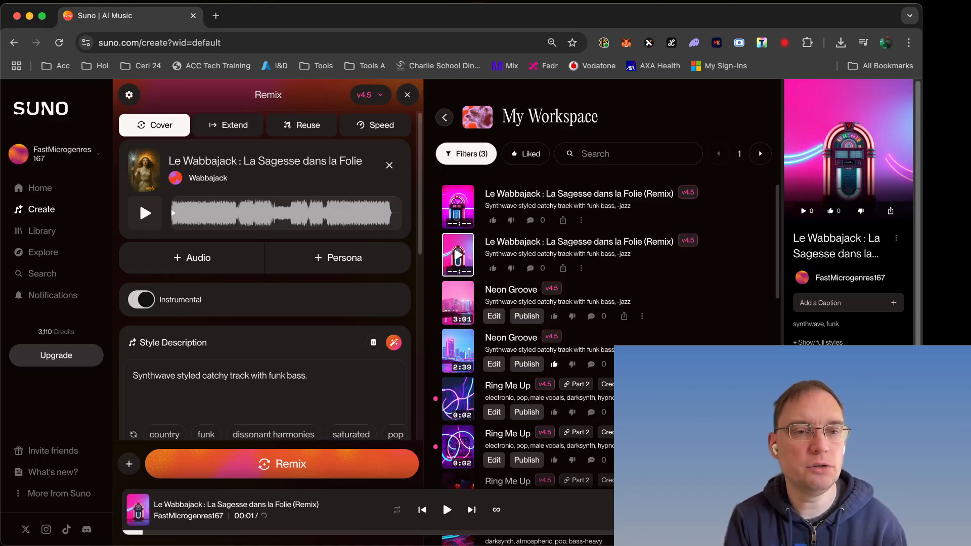
# Go to the Suno Home page.
pyautogui.click(36, 188)
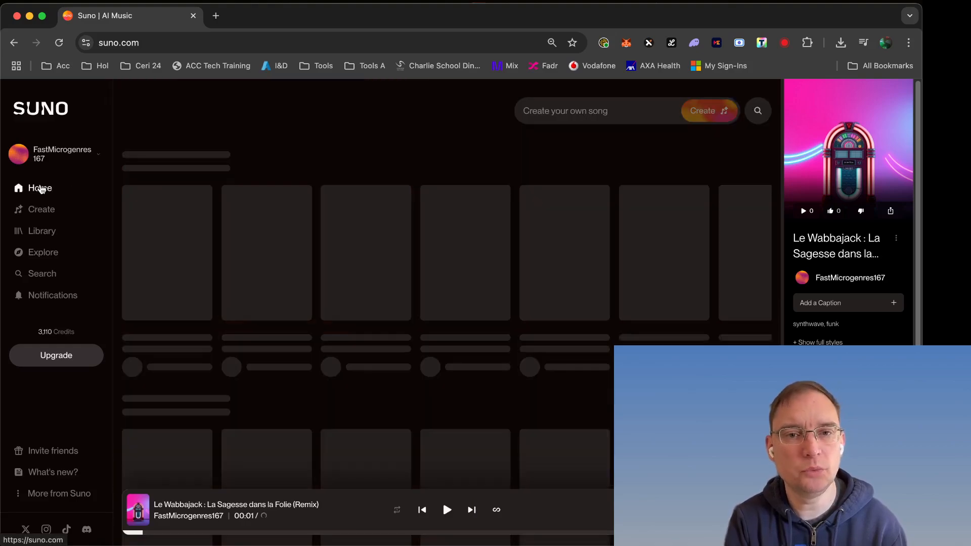